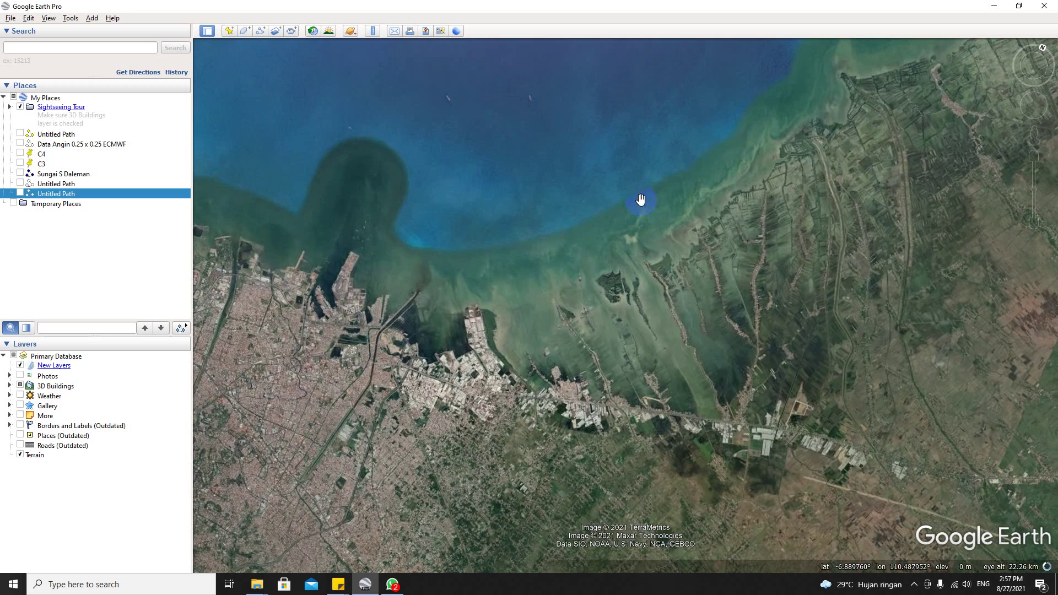
Draw a two-point path from the tip of the coastal village along the offshore barrier and name it Permeable Structure.
double_click(675, 240)
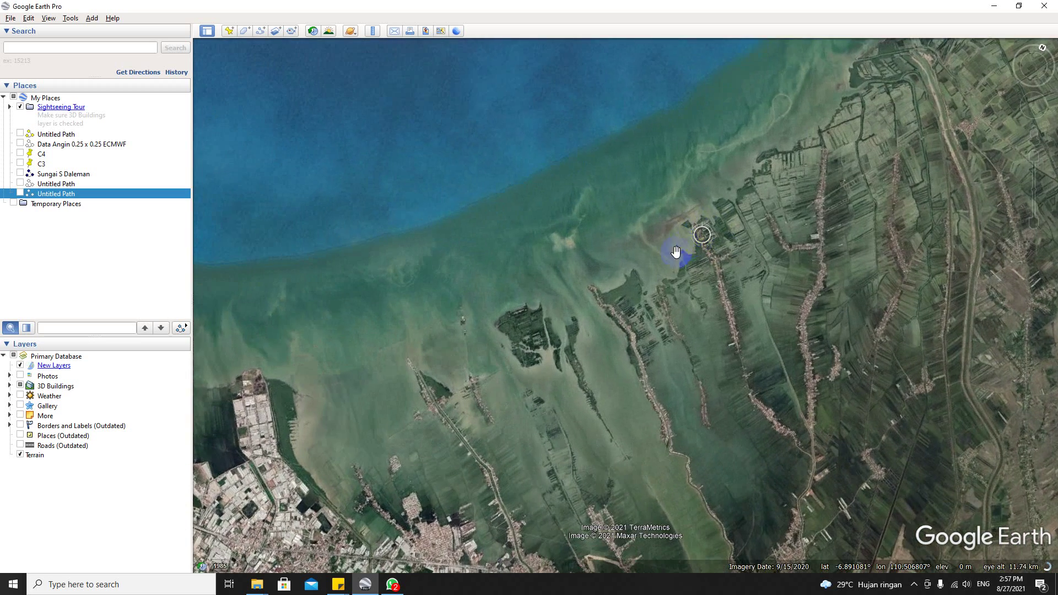
drag(622, 281, 579, 326)
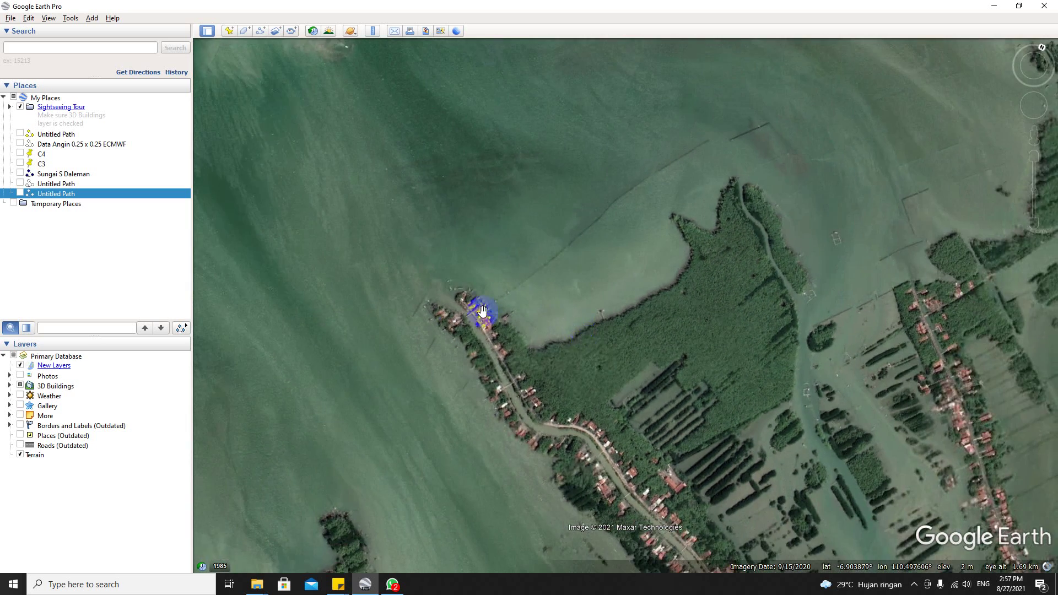
drag(483, 312, 596, 273)
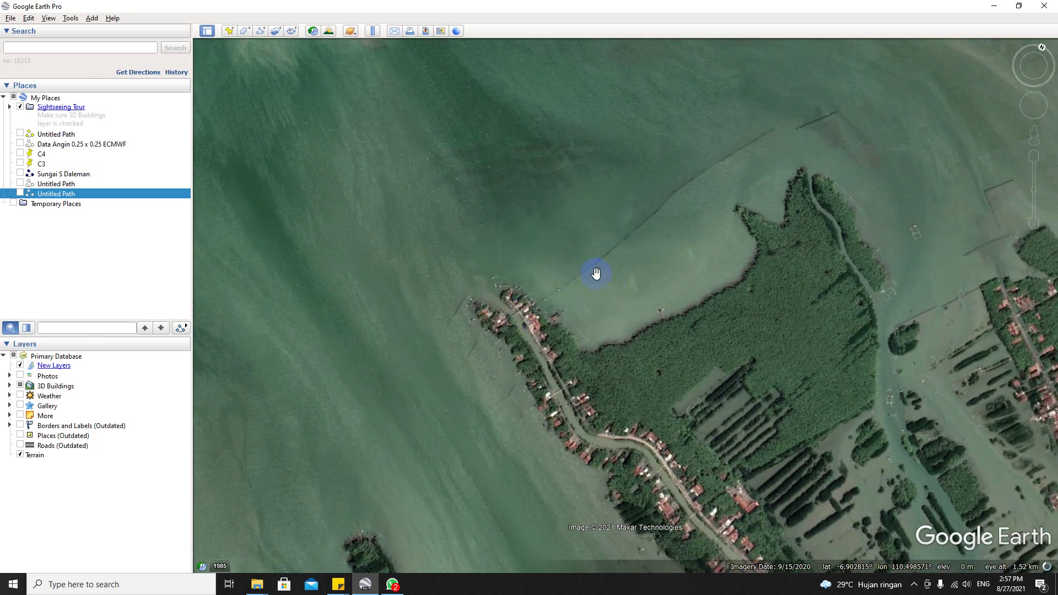
click(260, 31)
drag(267, 194, 180, 206)
scroll(633, 338, up, 3)
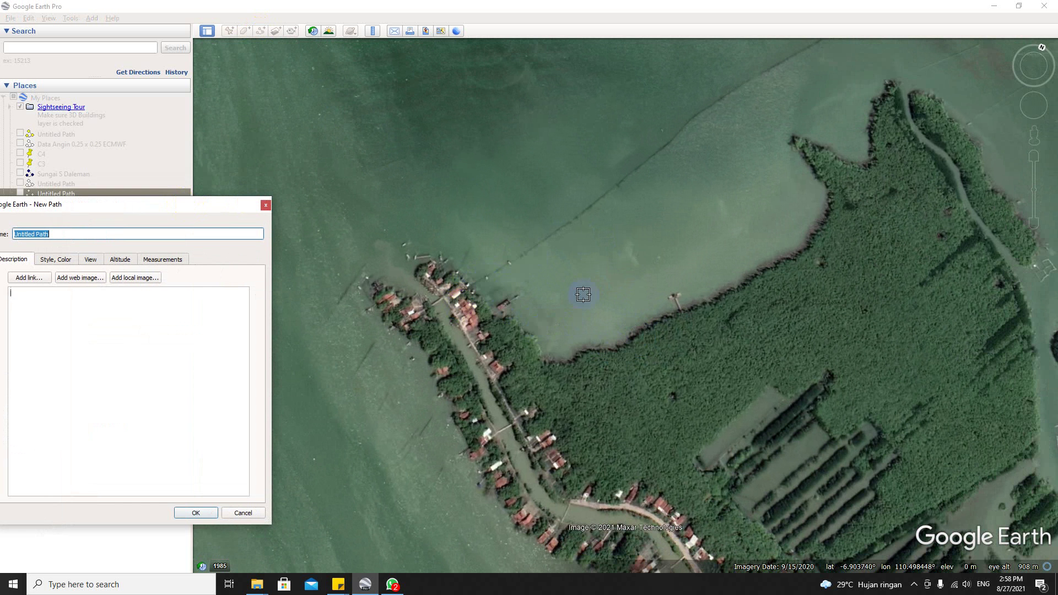
scroll(477, 298, up, 3)
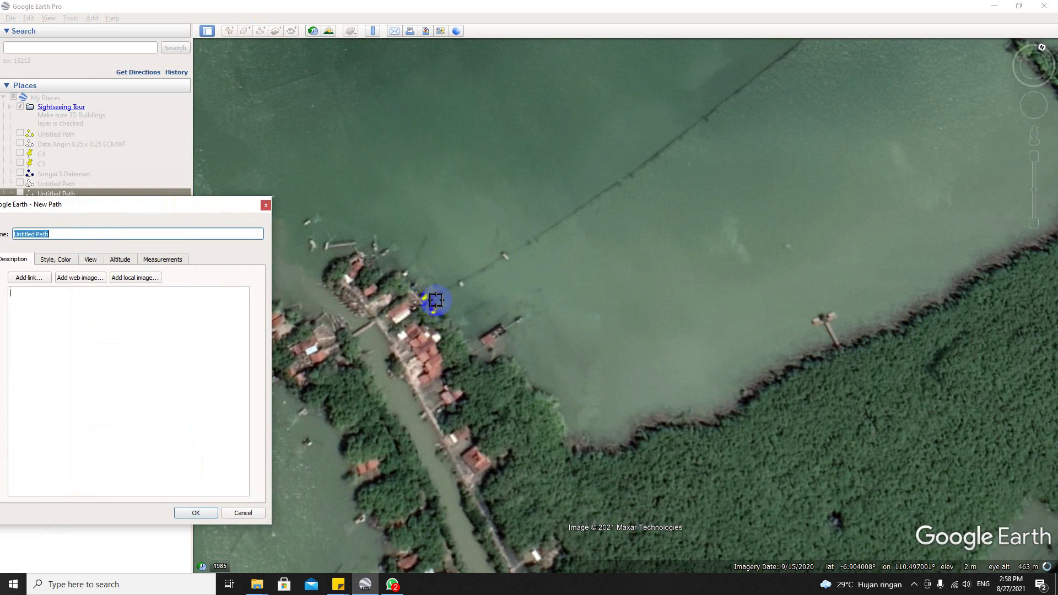
click(431, 302)
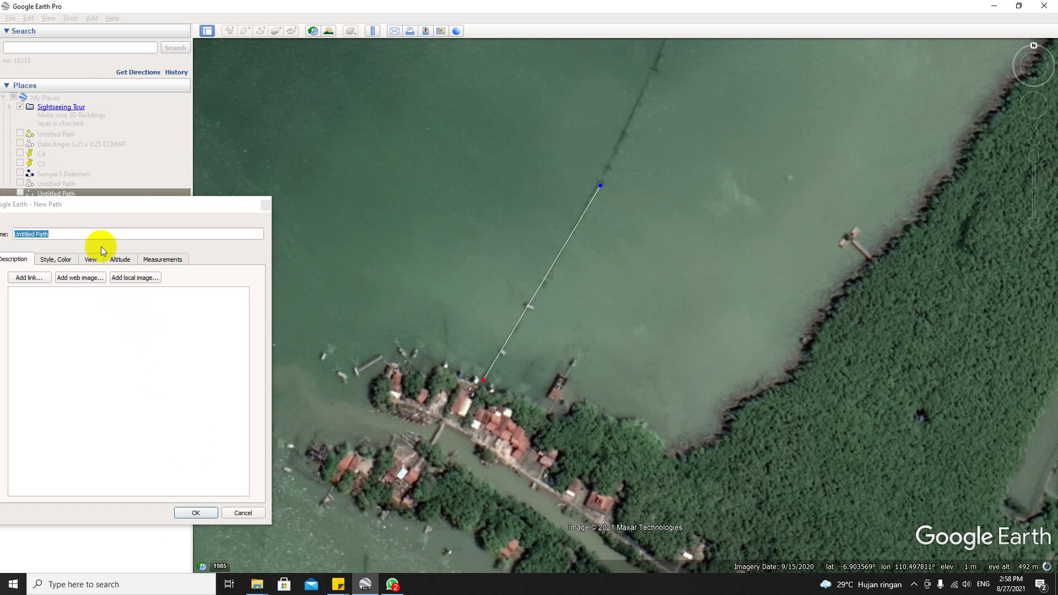
drag(101, 206, 154, 201)
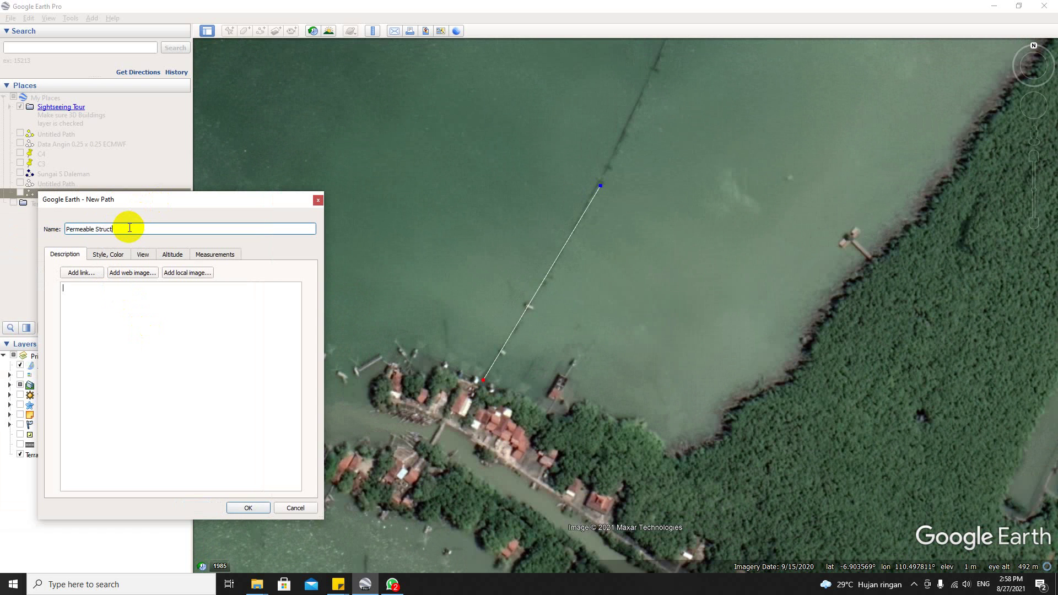
key(Return)
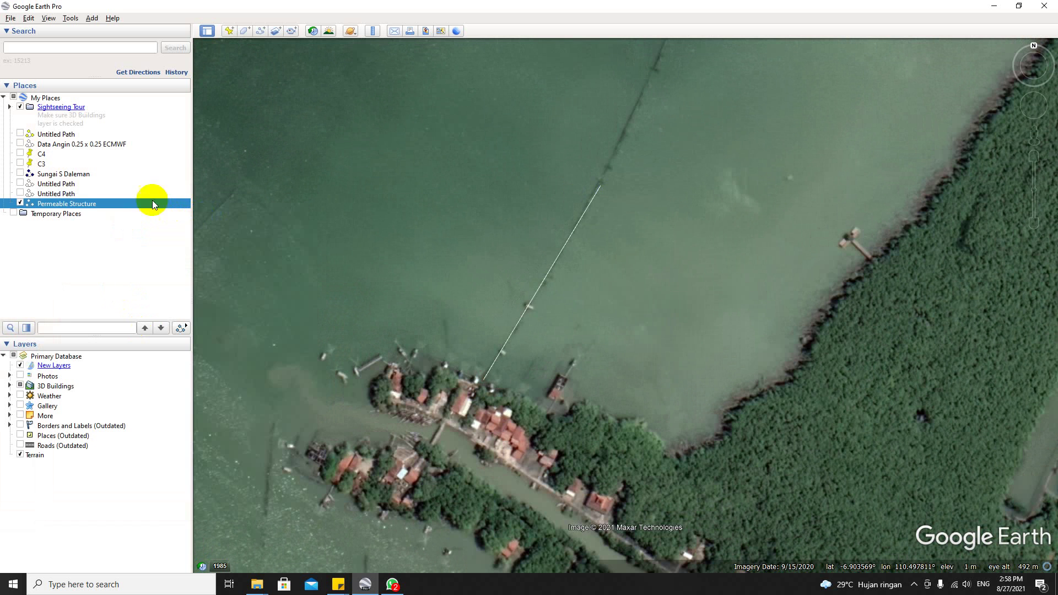
Restyle the Permeable Structure path with a red (#ff0000) line and a width of 5.0.
right_click(72, 200)
click(109, 333)
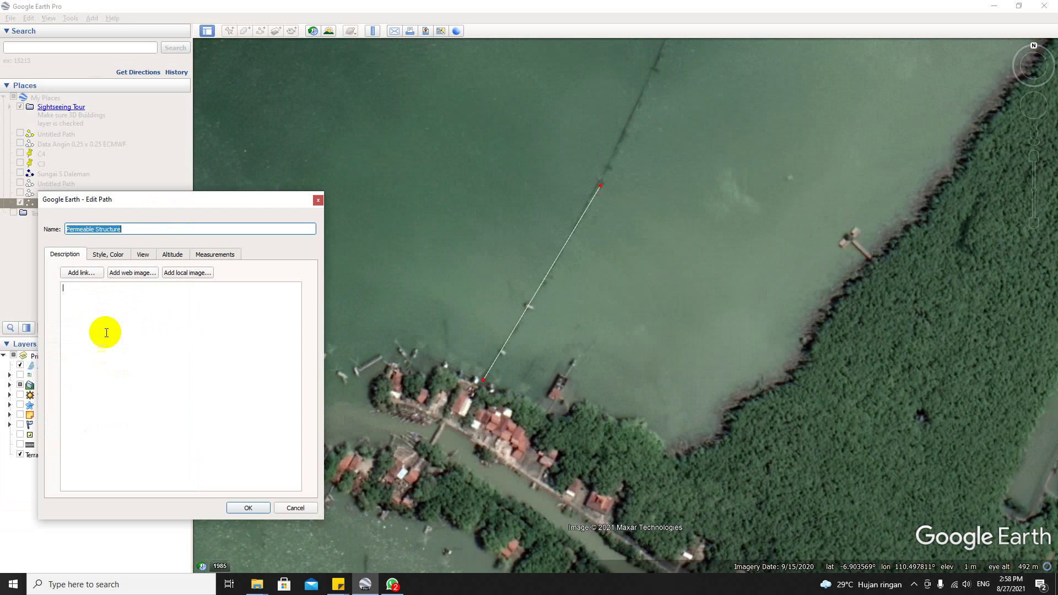
click(214, 254)
click(172, 254)
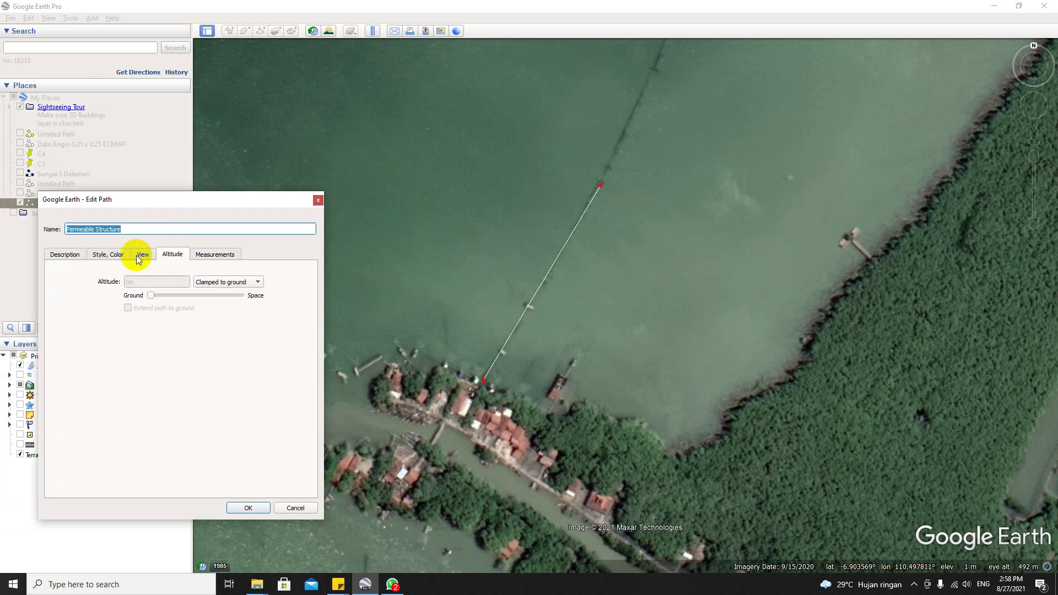
click(143, 255)
click(113, 256)
click(93, 292)
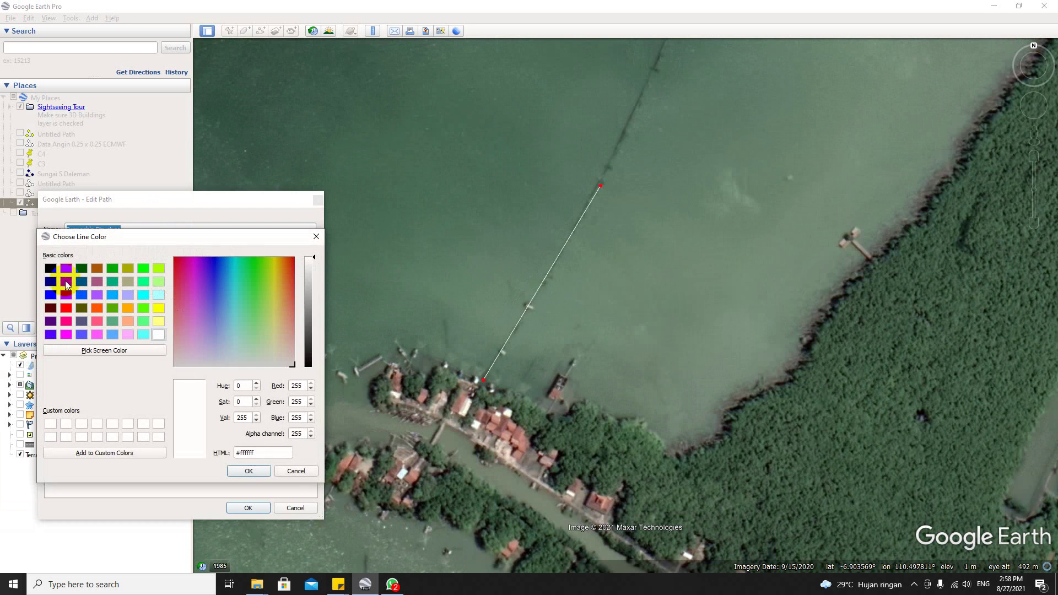
click(66, 310)
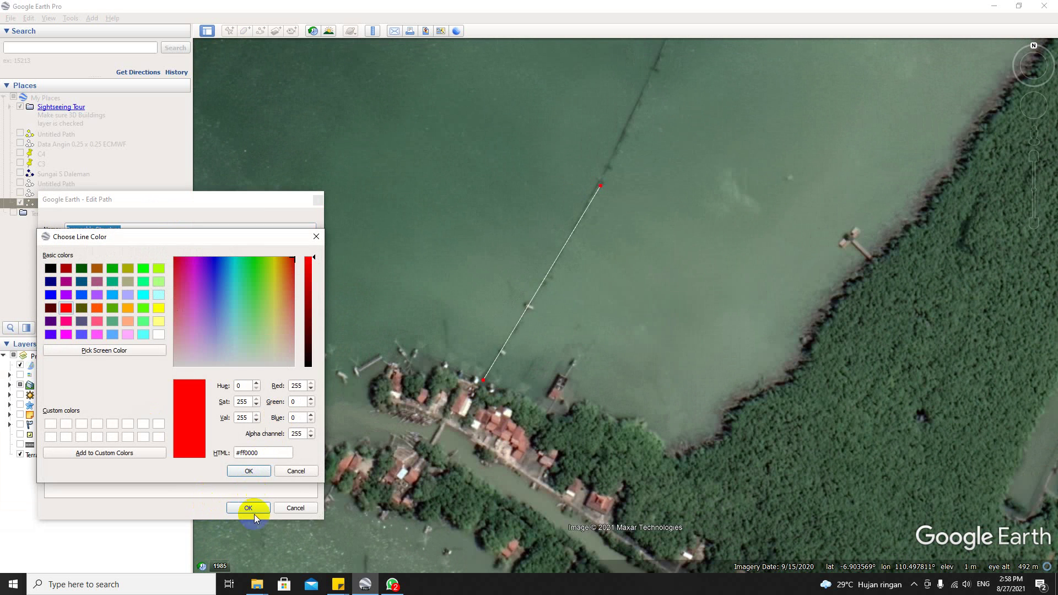
click(246, 471)
click(150, 290)
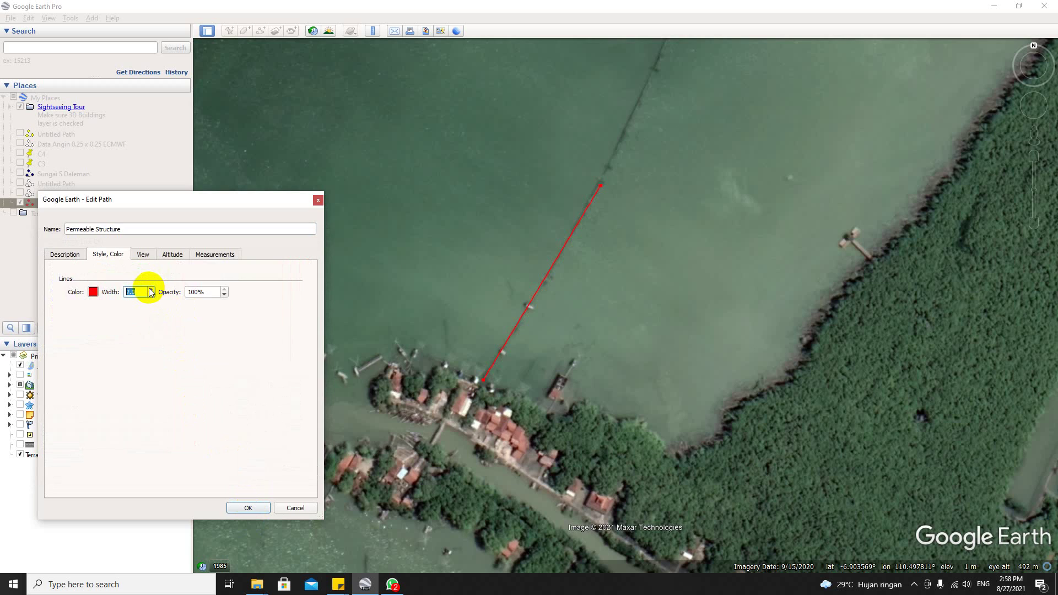
click(248, 508)
scroll(382, 444, down, 1)
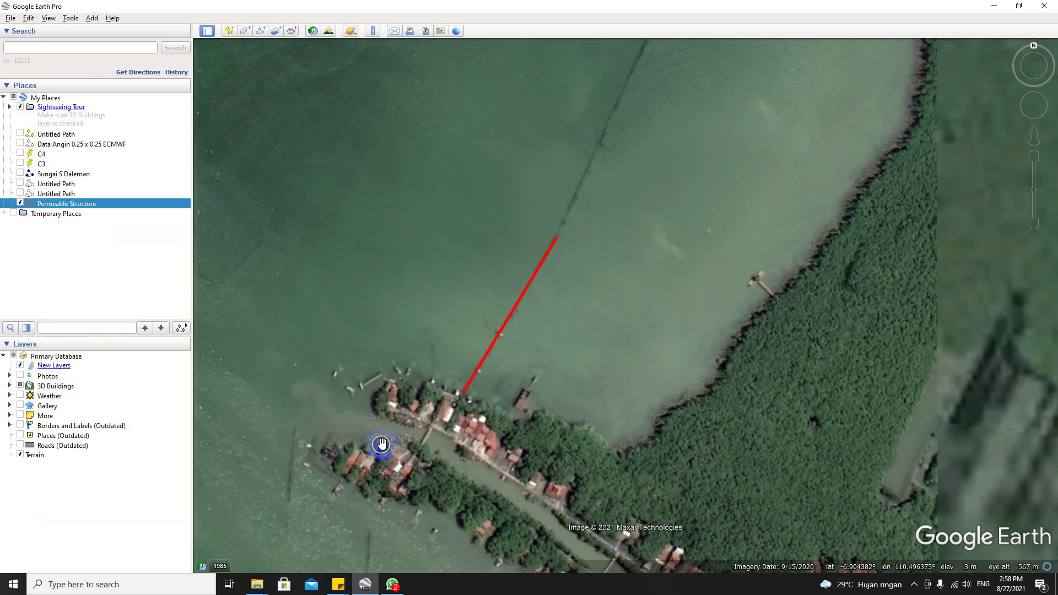
scroll(382, 445, down, 5)
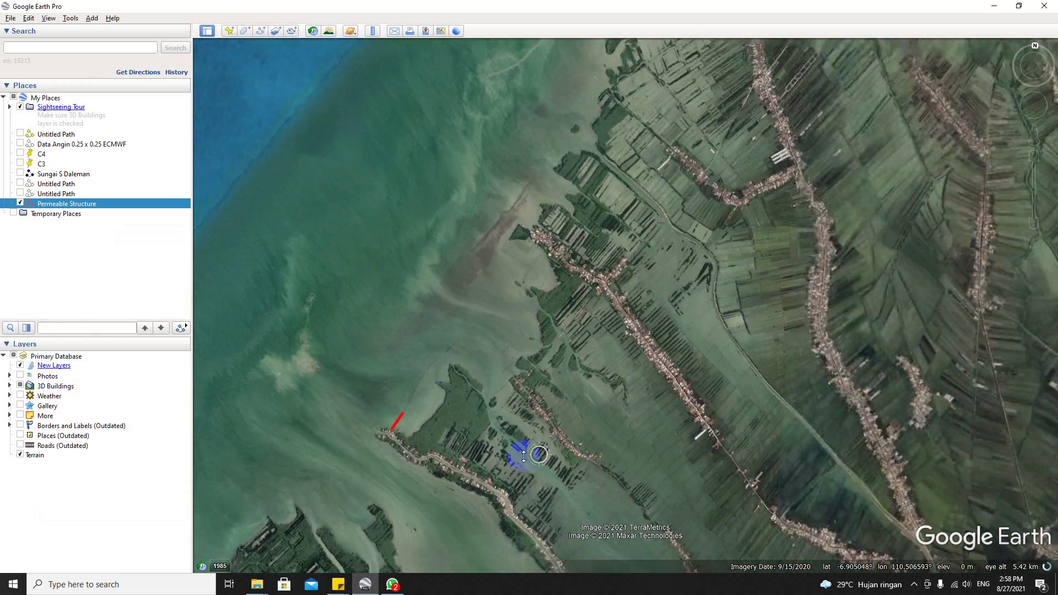
scroll(524, 456, down, 4)
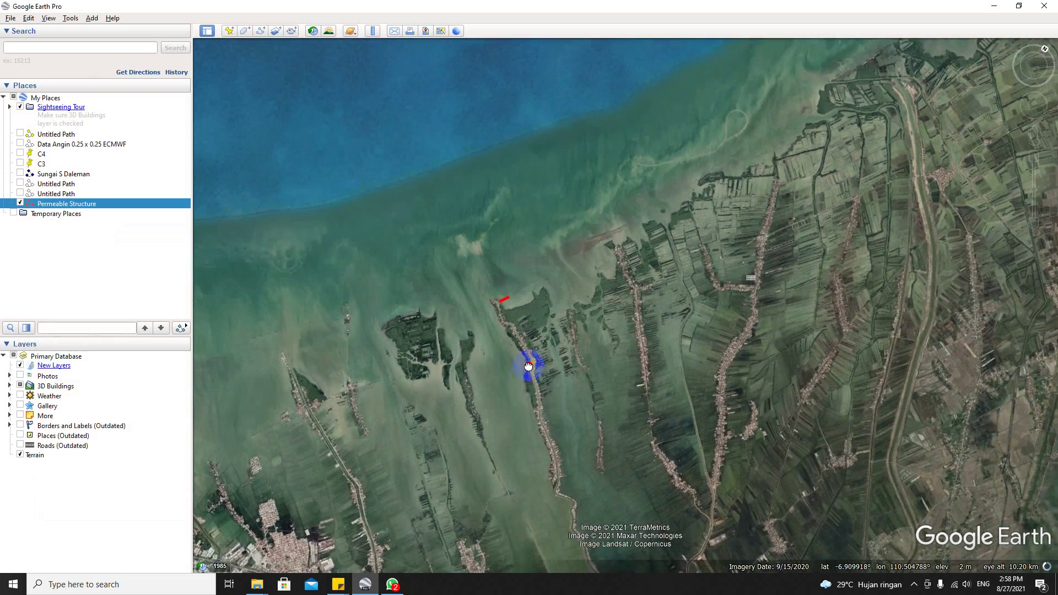
scroll(528, 366, down, 3)
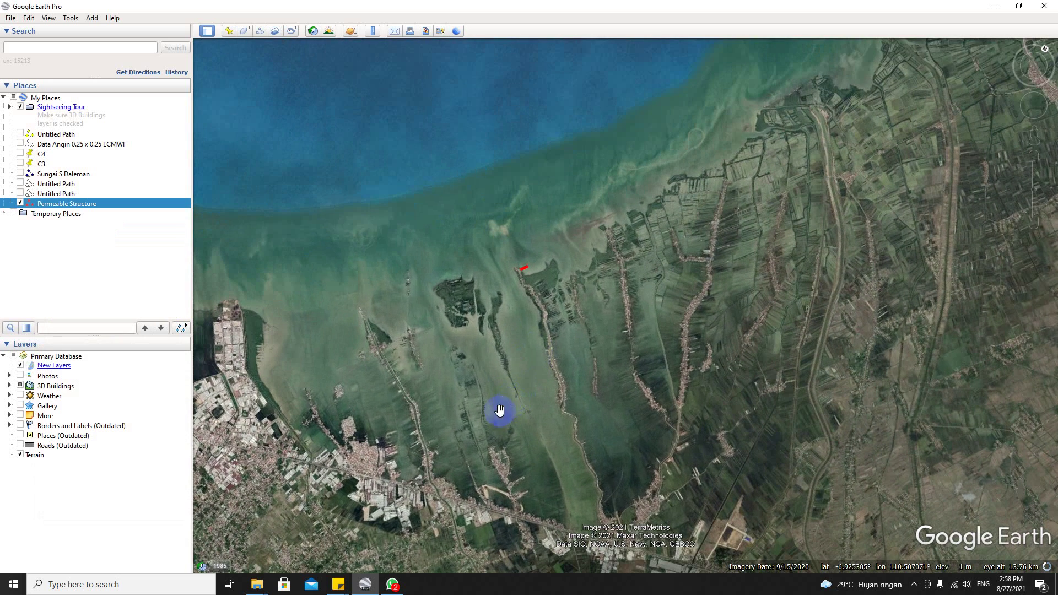
click(254, 30)
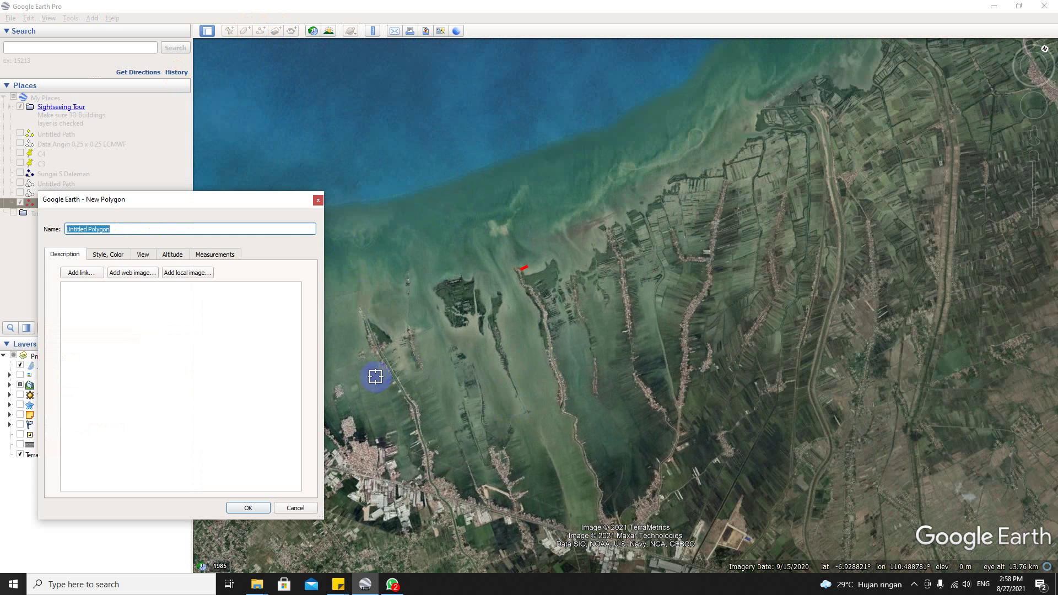
click(318, 200)
click(261, 31)
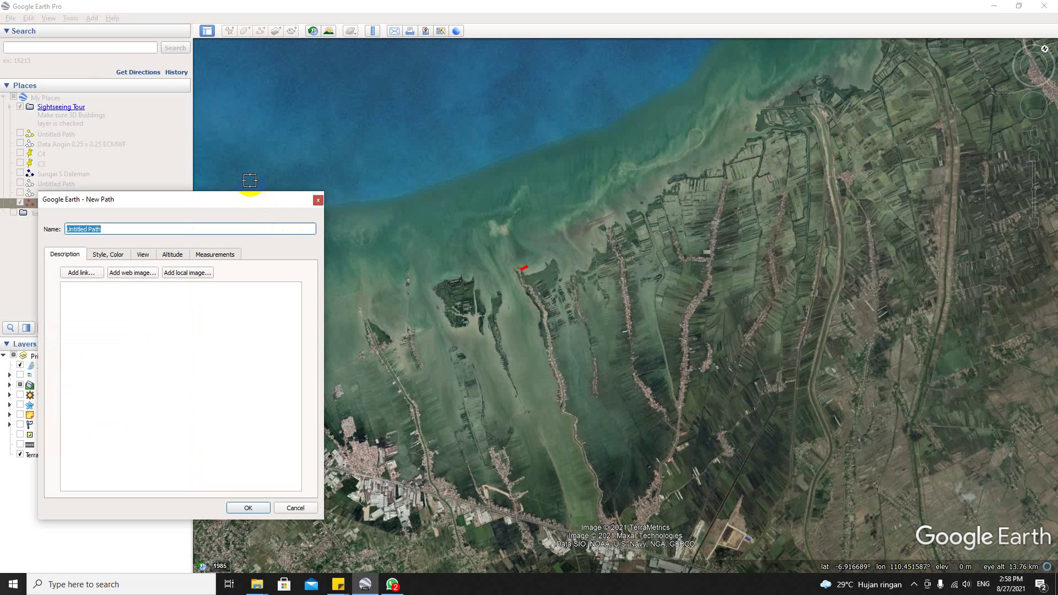
drag(250, 180, 184, 196)
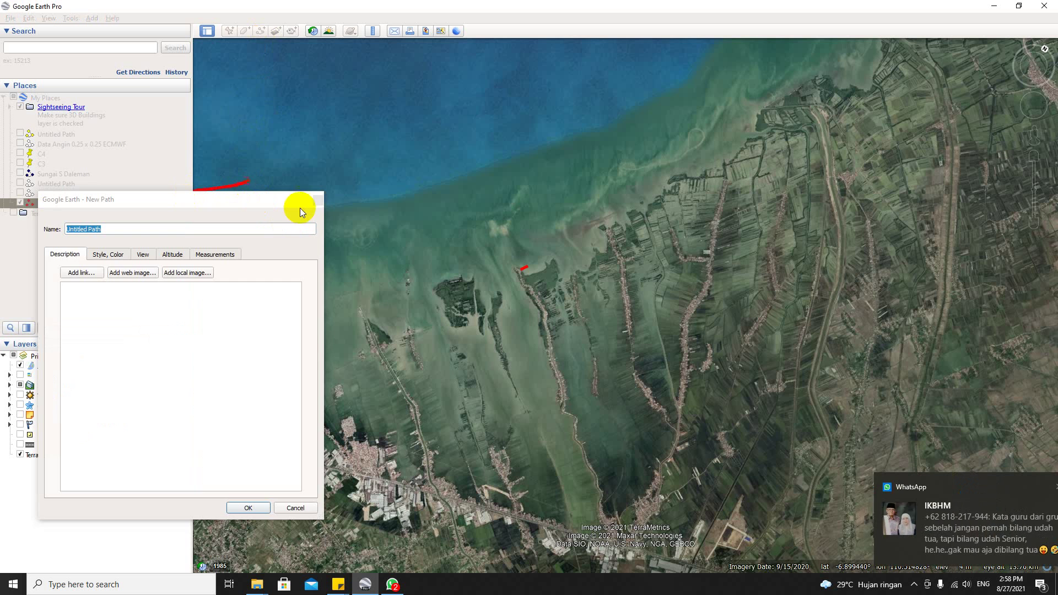
click(318, 200)
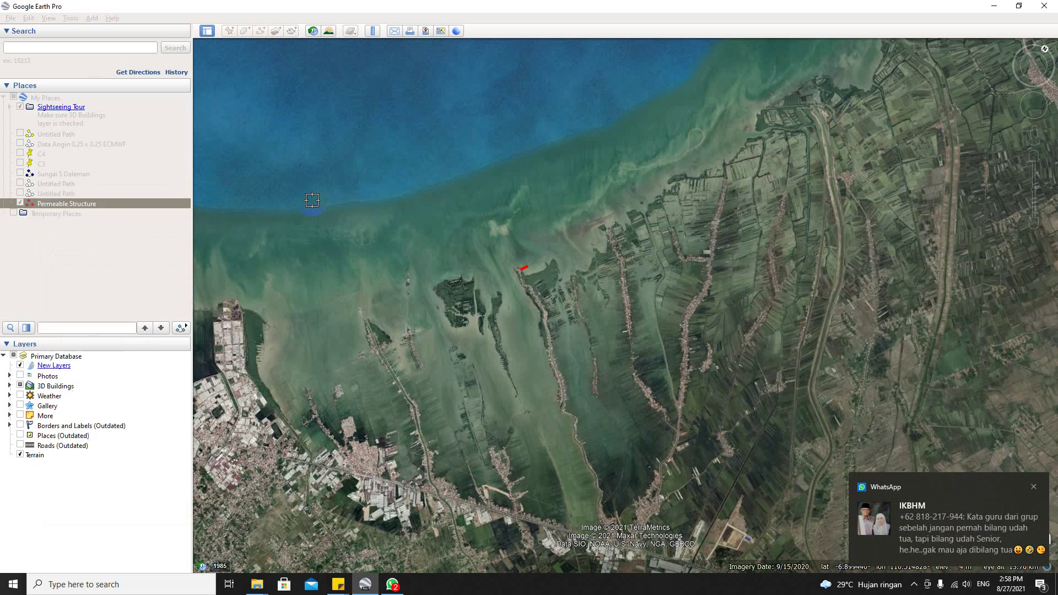
Draw a closed, tilted rectangular path enclosing the Permeable Structure, reaching from the inland coast far out into the sea.
click(261, 31)
scroll(404, 485, down, 2)
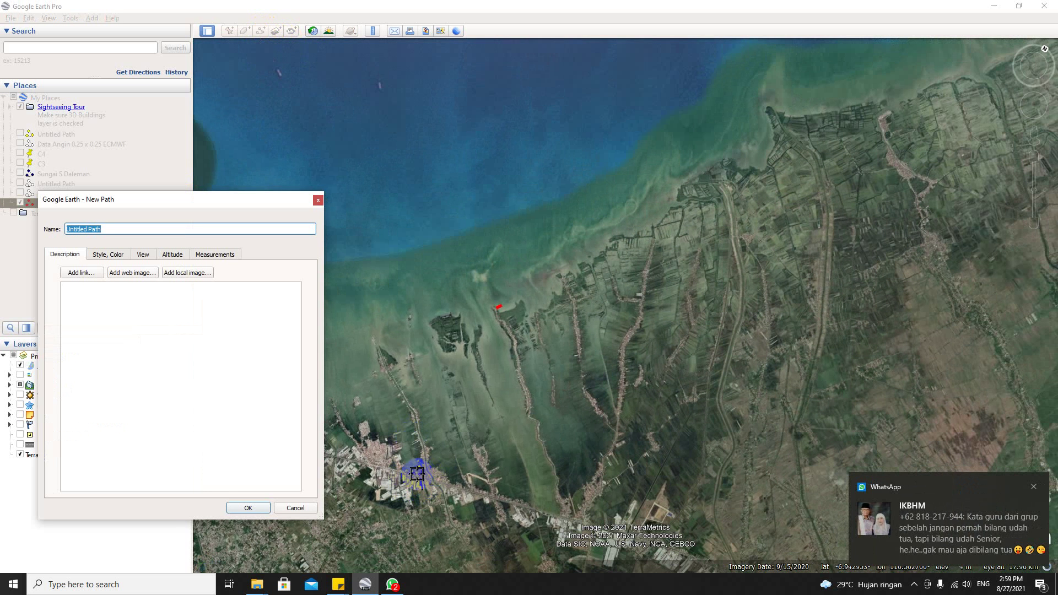
click(417, 474)
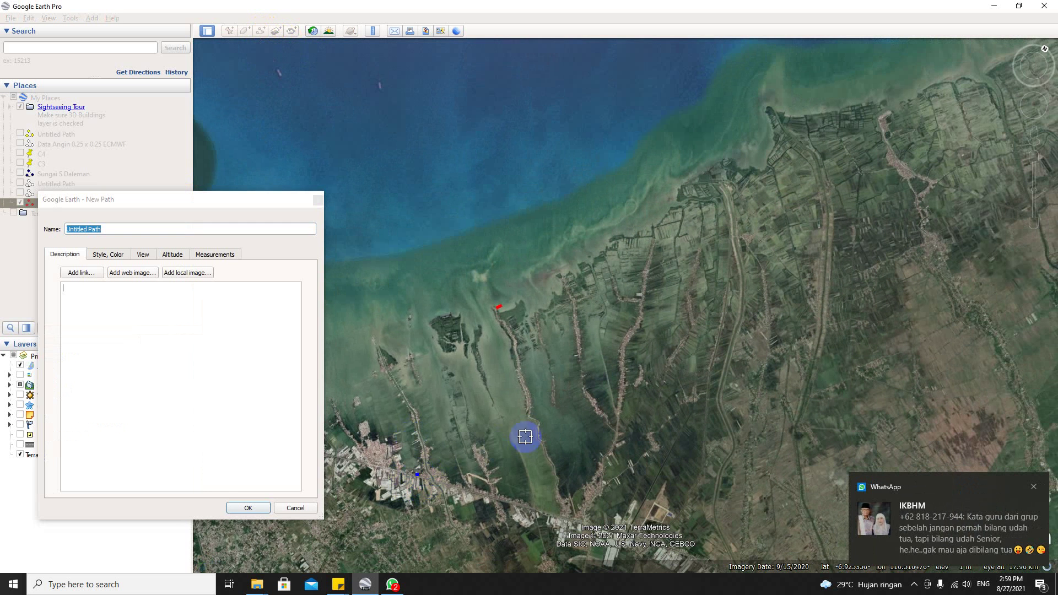
click(646, 410)
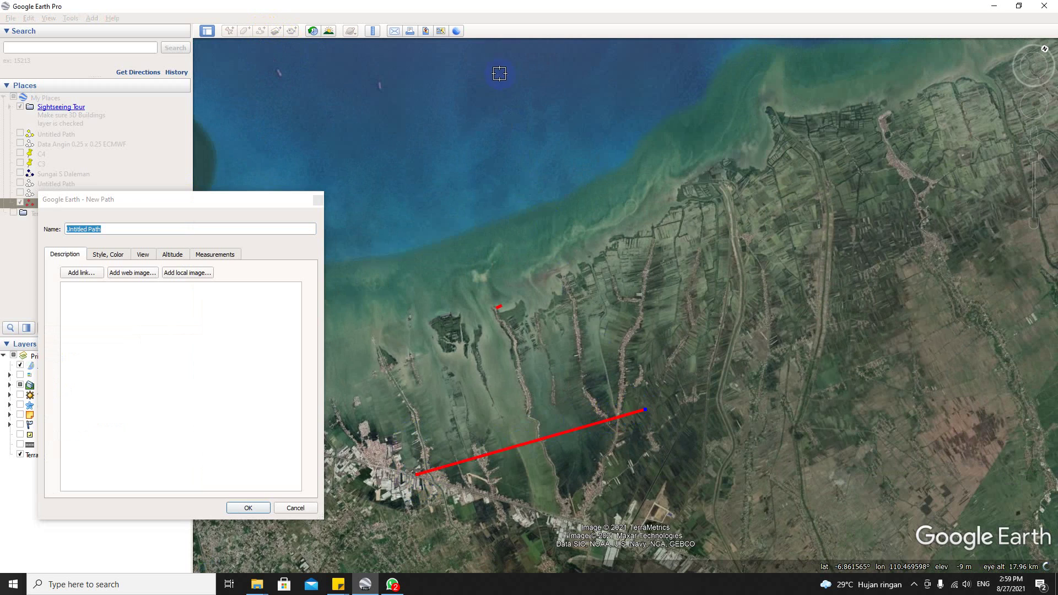
scroll(511, 123, down, 3)
scroll(577, 292, down, 2)
scroll(539, 146, up, 3)
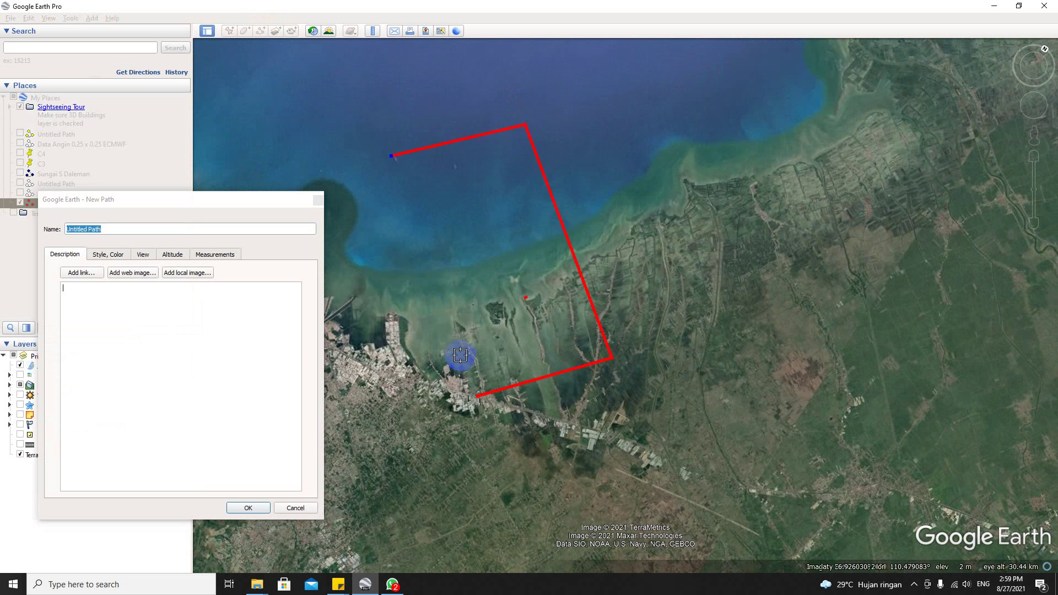
scroll(469, 380, up, 2)
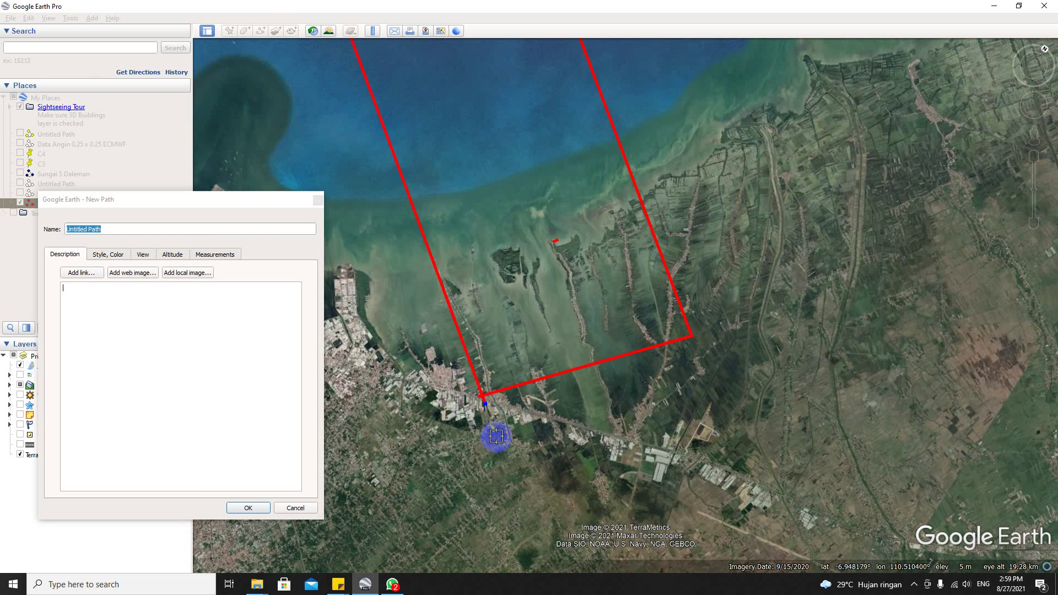
Set the new rectangular path's line width to 1 and its colour to white (#ffffff), and save it.
click(216, 256)
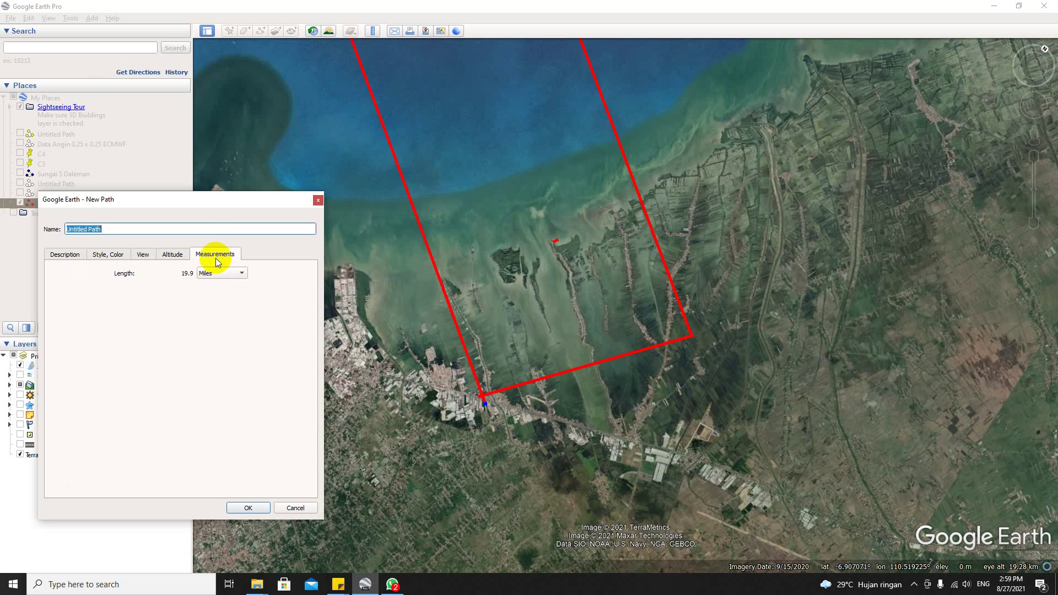
click(172, 254)
click(108, 255)
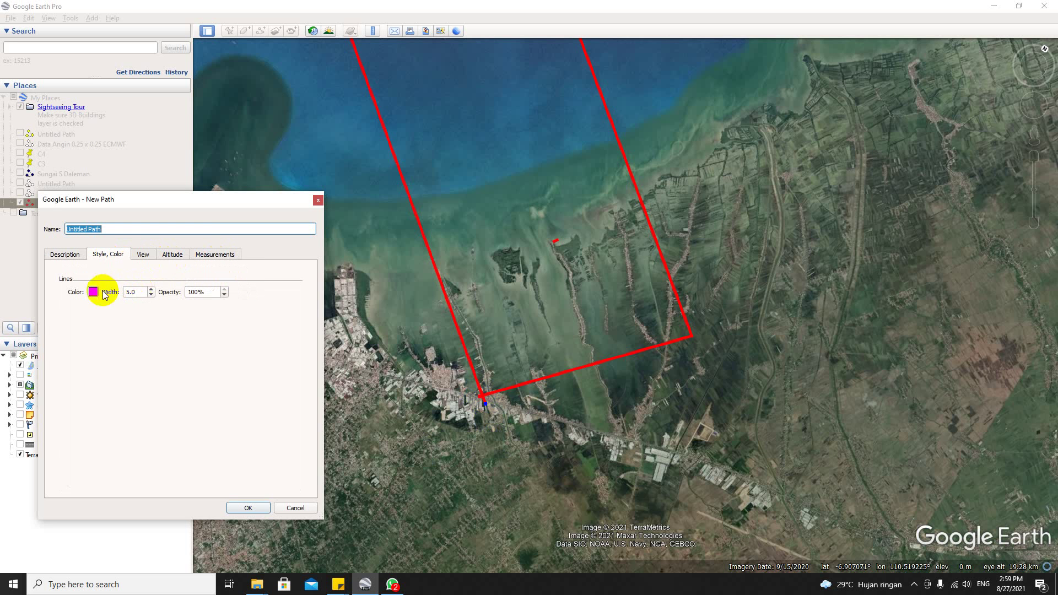
drag(142, 291, 111, 296)
text(1)
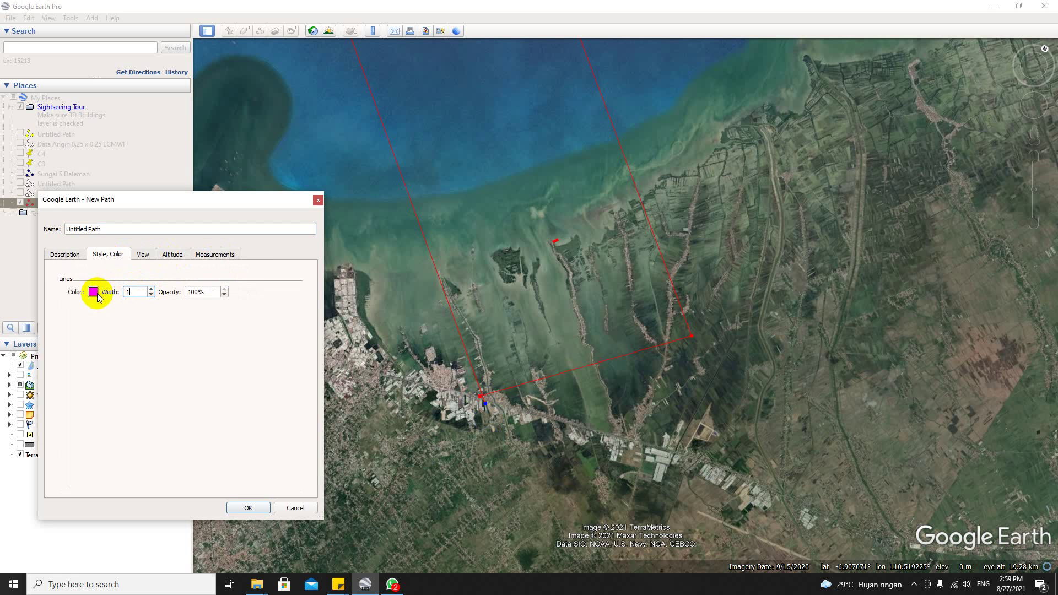
click(93, 292)
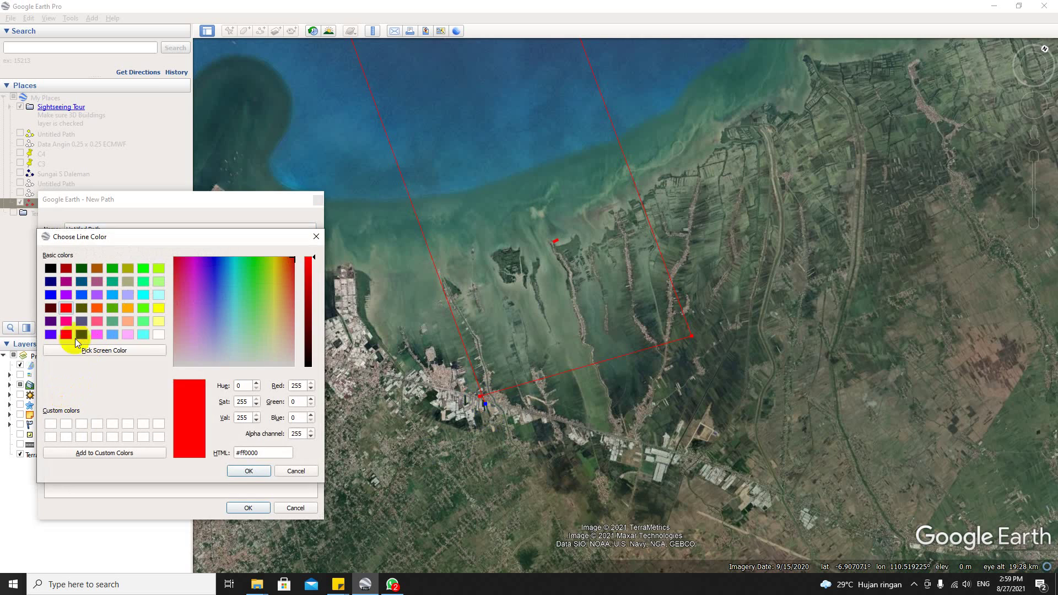
click(159, 335)
click(248, 507)
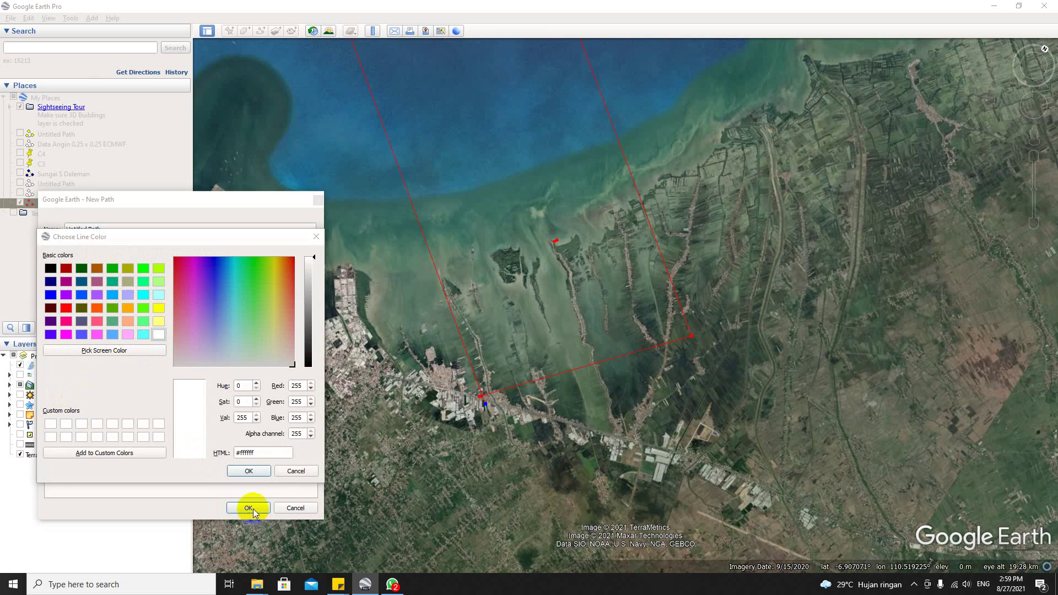
click(250, 471)
click(257, 514)
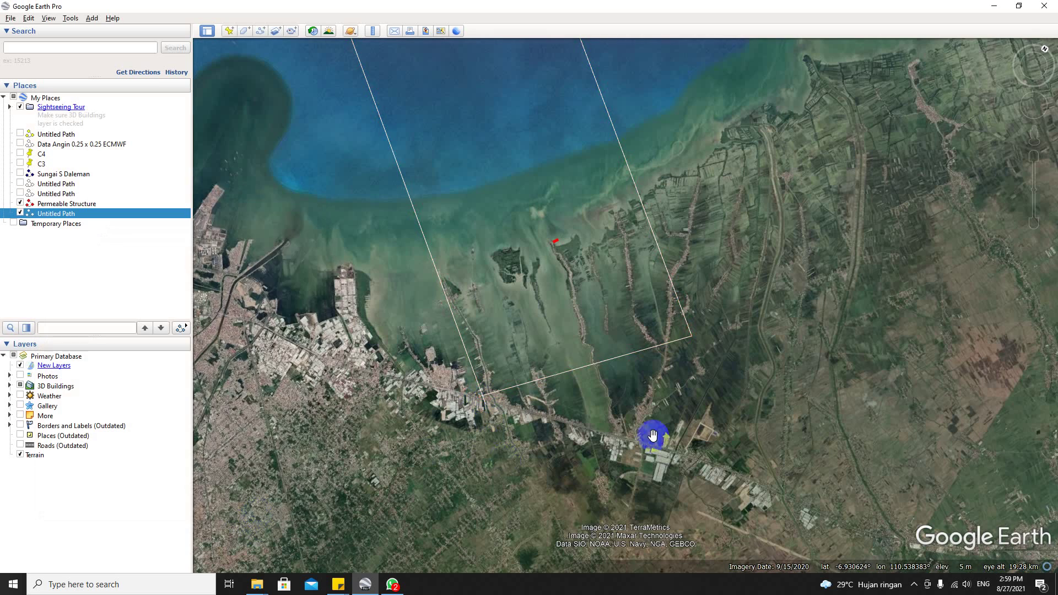
scroll(618, 347, up, 5)
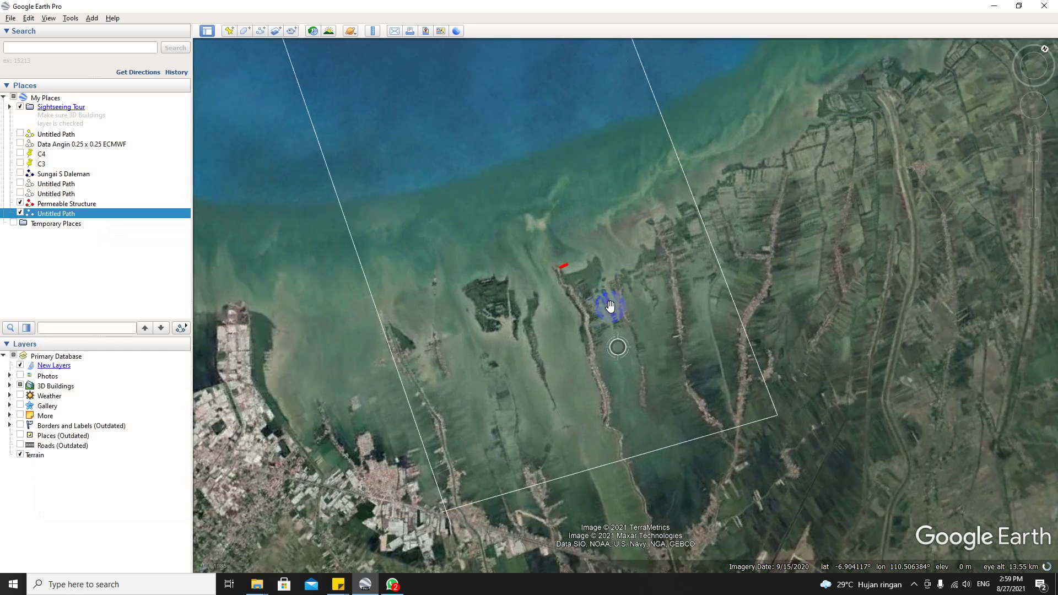
scroll(512, 237, down, 6)
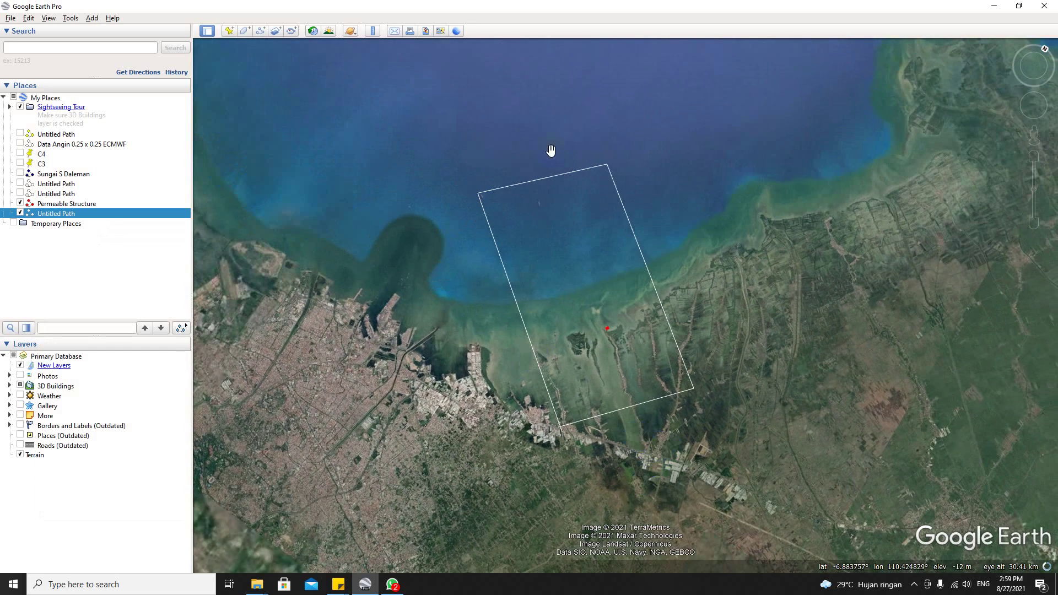
scroll(643, 283, up, 2)
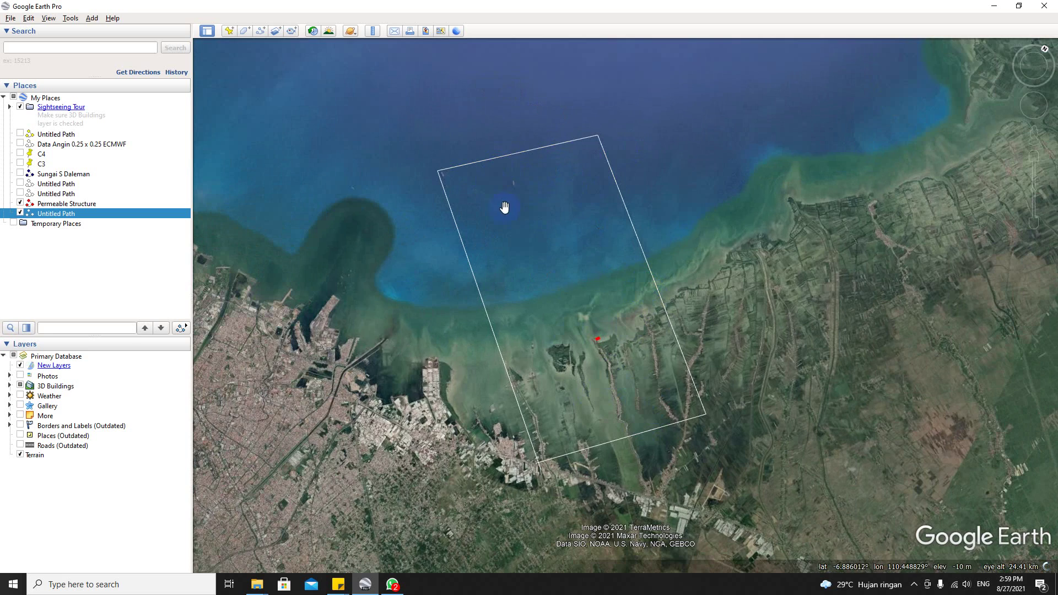
Examine the Permeable Structure up close, then the rectangle's seaward edge and its position along the wider coast.
scroll(606, 364, up, 5)
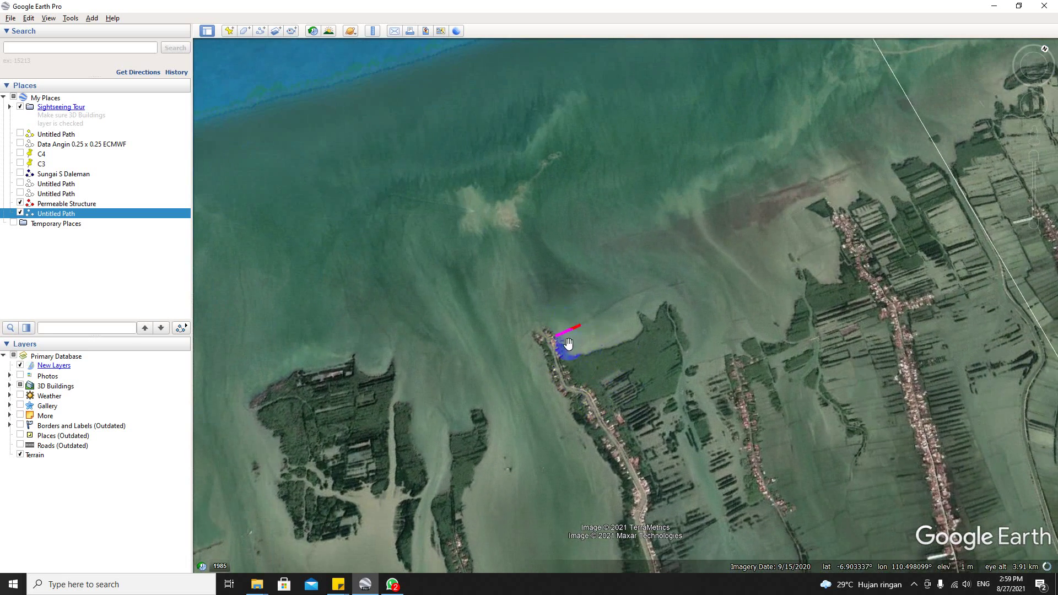
scroll(569, 345, down, 5)
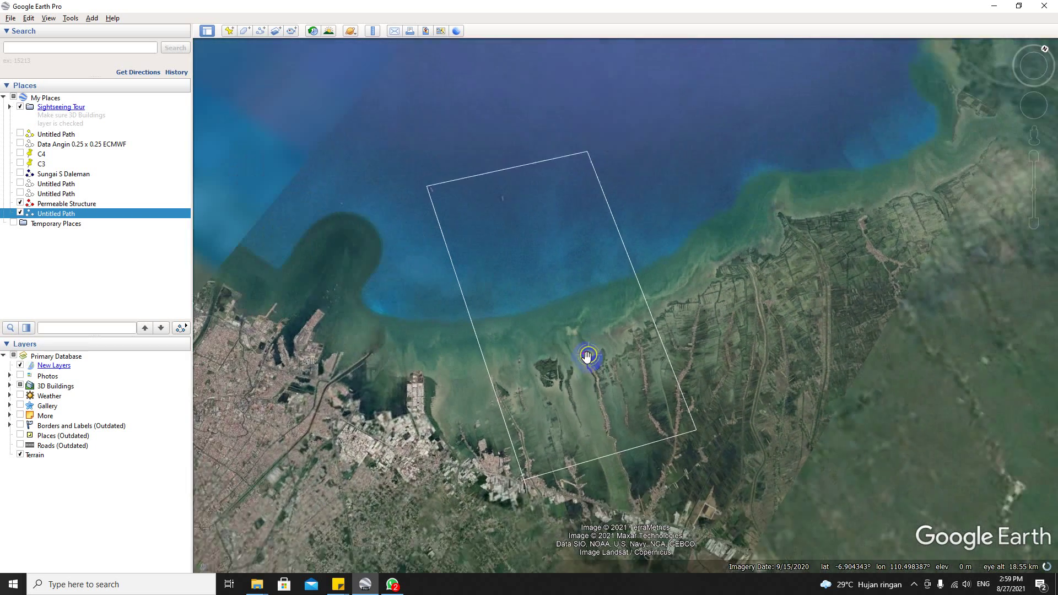
drag(582, 380, 542, 237)
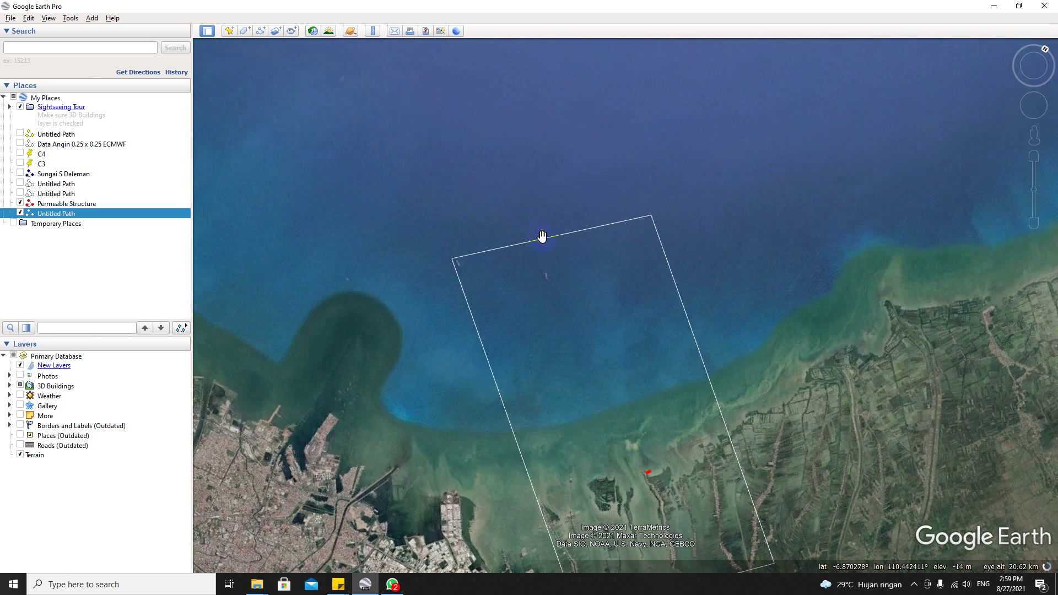
scroll(548, 241, up, 3)
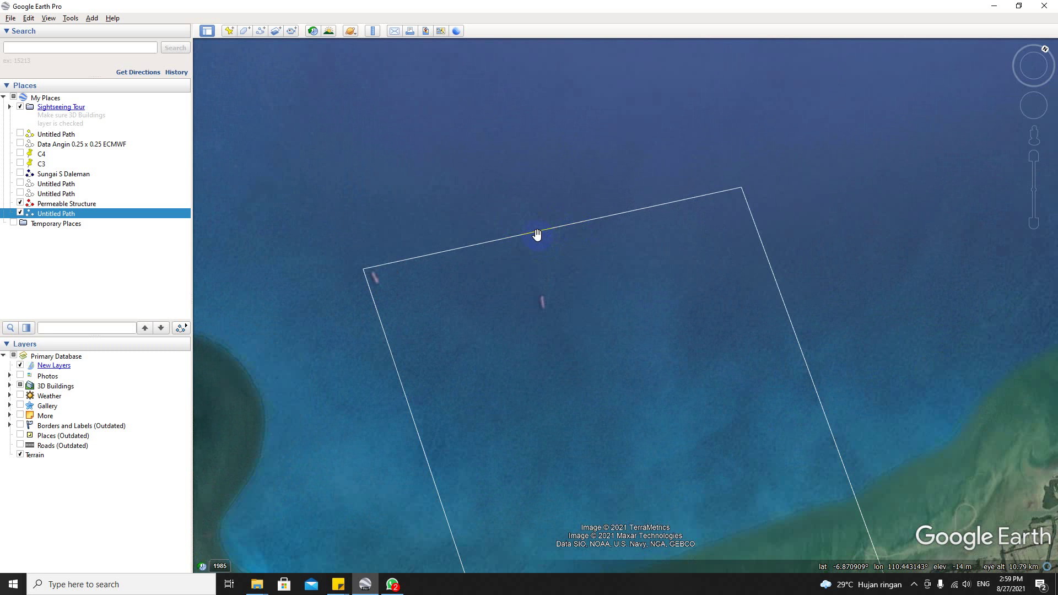
scroll(538, 235, down, 5)
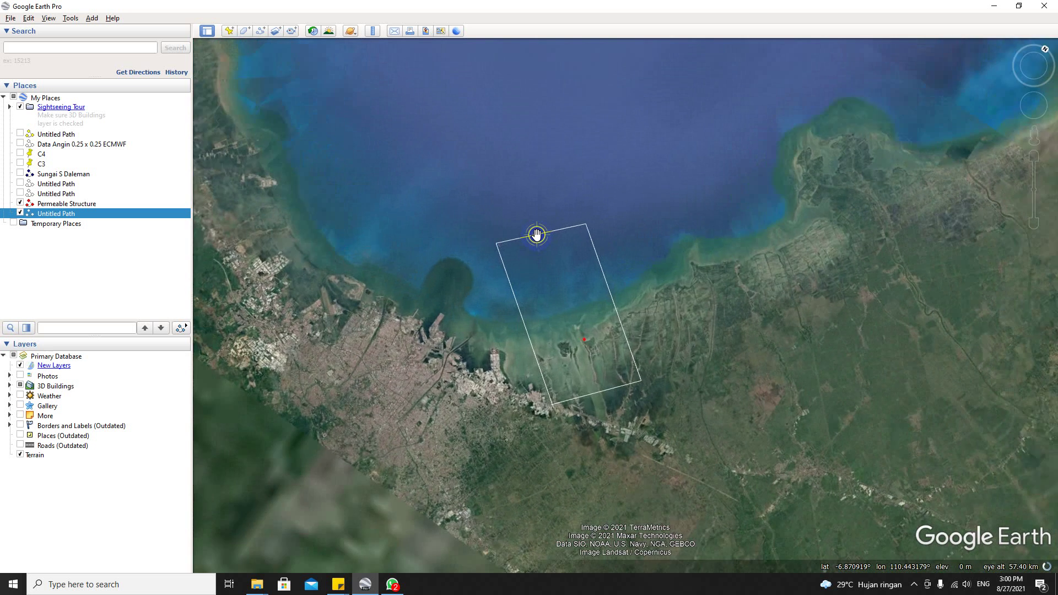
scroll(537, 237, up, 3)
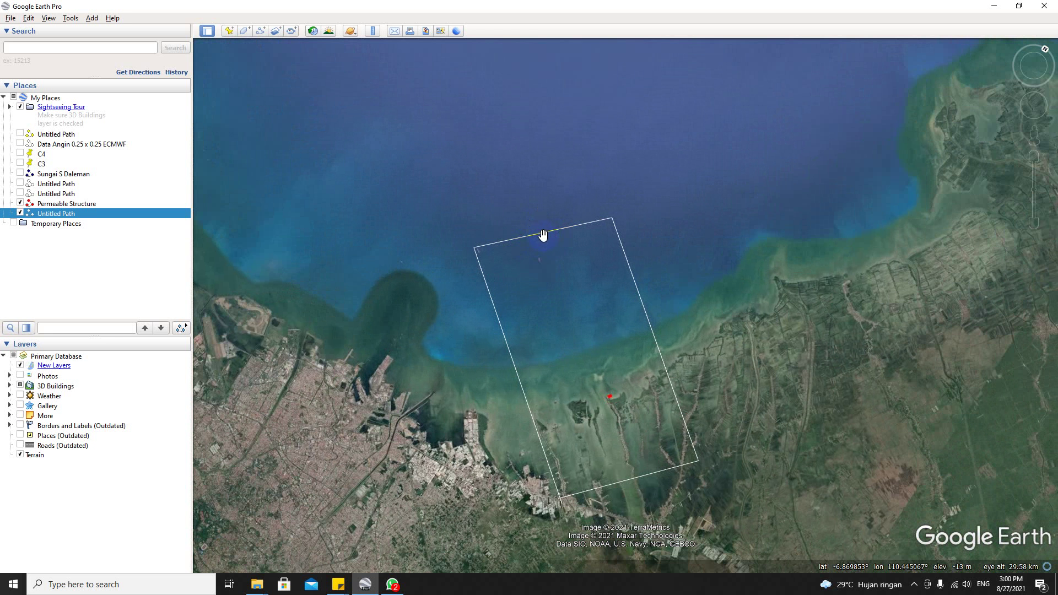
Open Link download data angin NOAA.txt from the Bahan Tutorial 2 folder and copy the URL it contains.
click(995, 6)
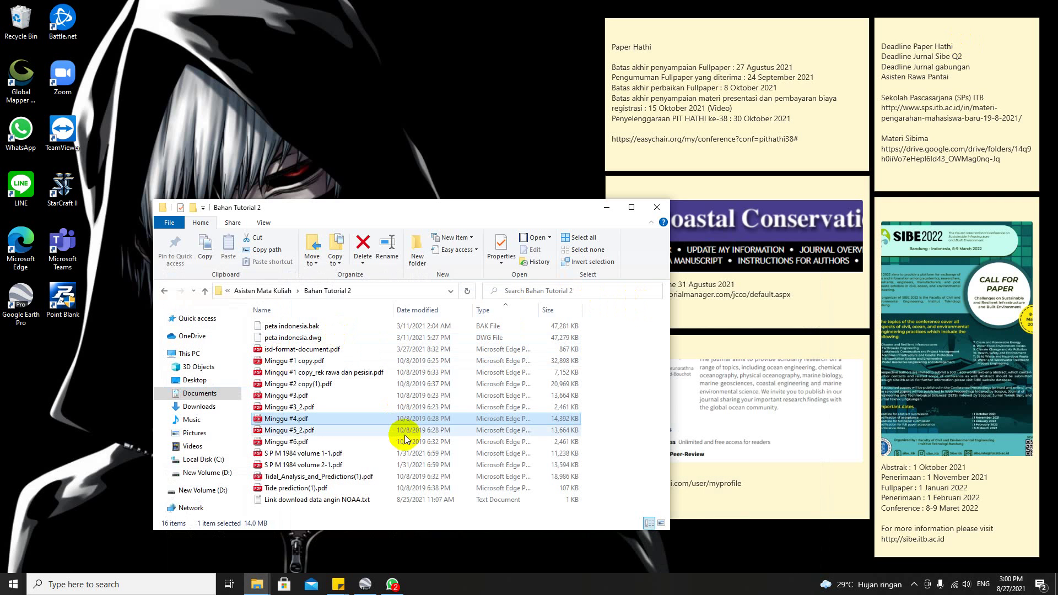
double_click(326, 499)
drag(470, 171, 273, 185)
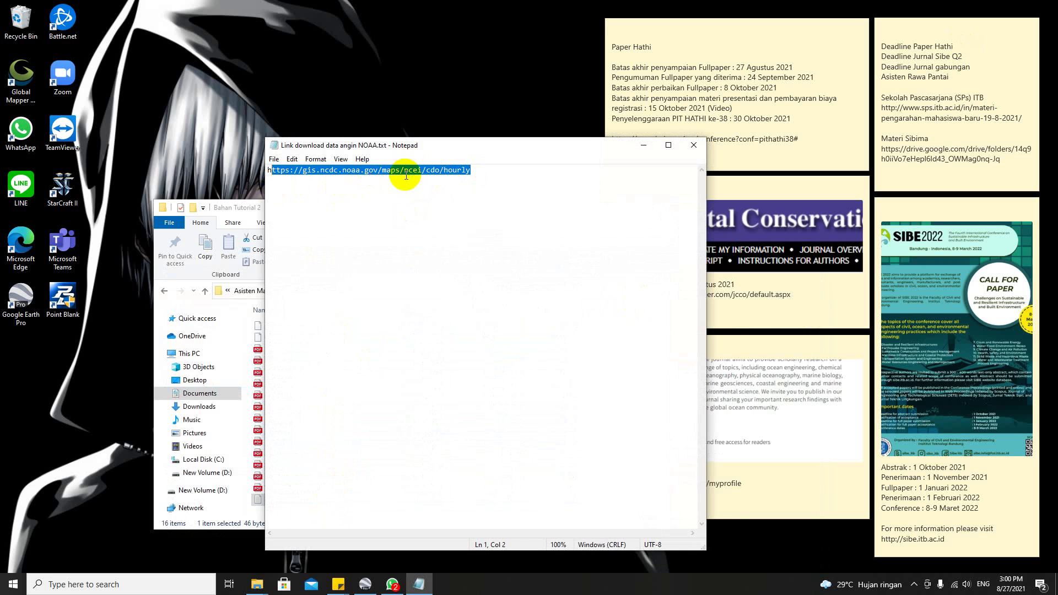
drag(469, 172, 267, 180)
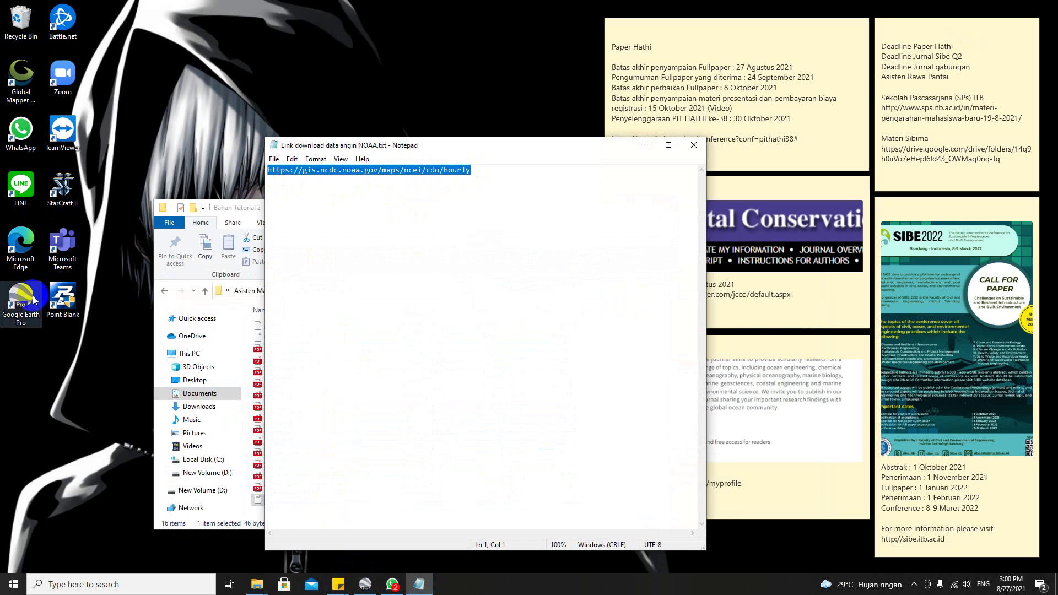
click(20, 245)
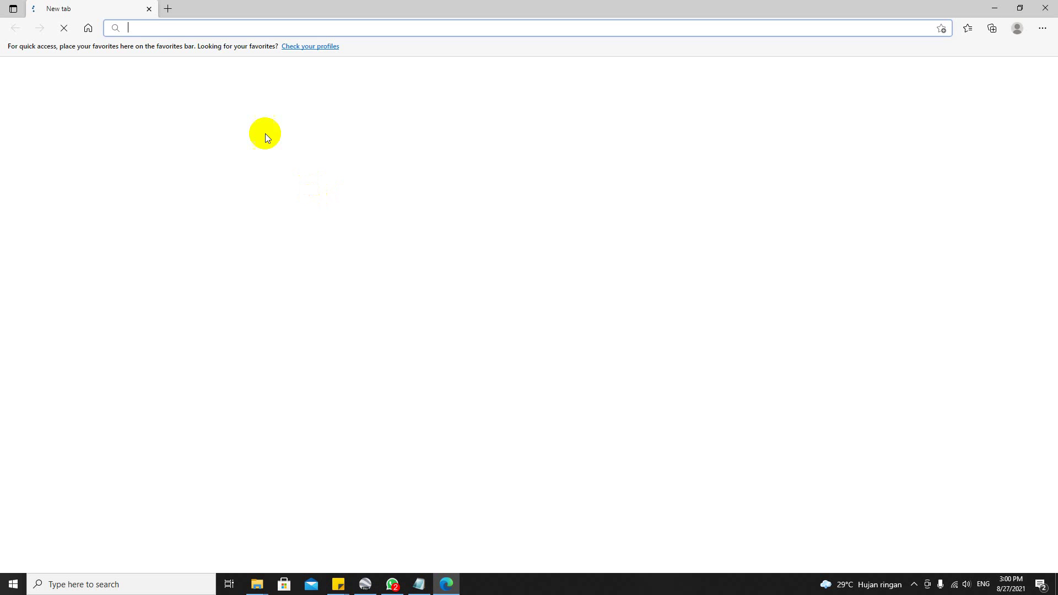
key(ctrl+v)
key(Return)
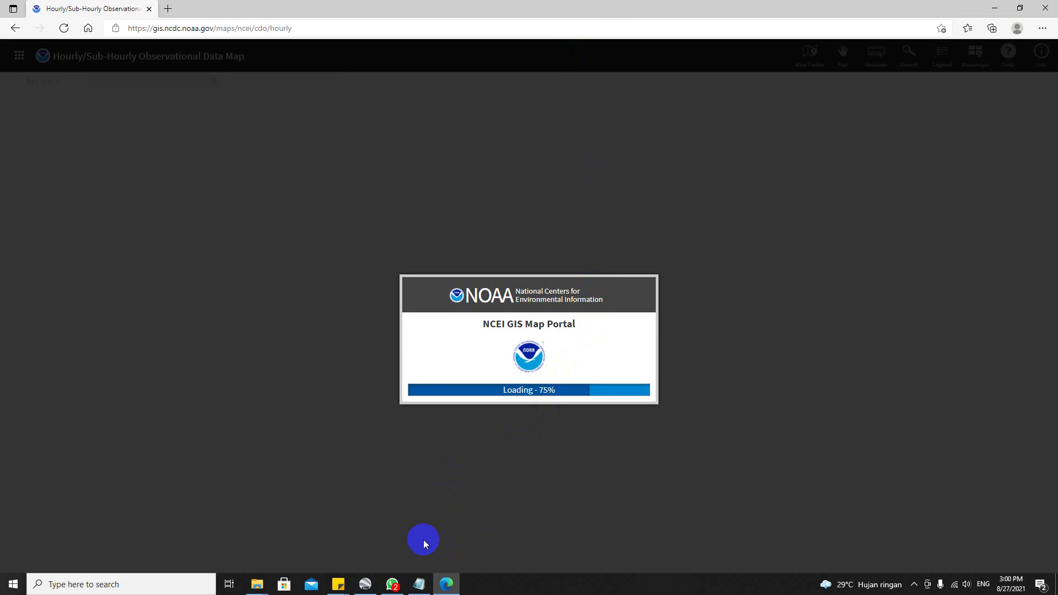
Locate the Hourly Global stations around Semarang, on the north coast of Java, in the observational data map.
scroll(342, 366, down, 3)
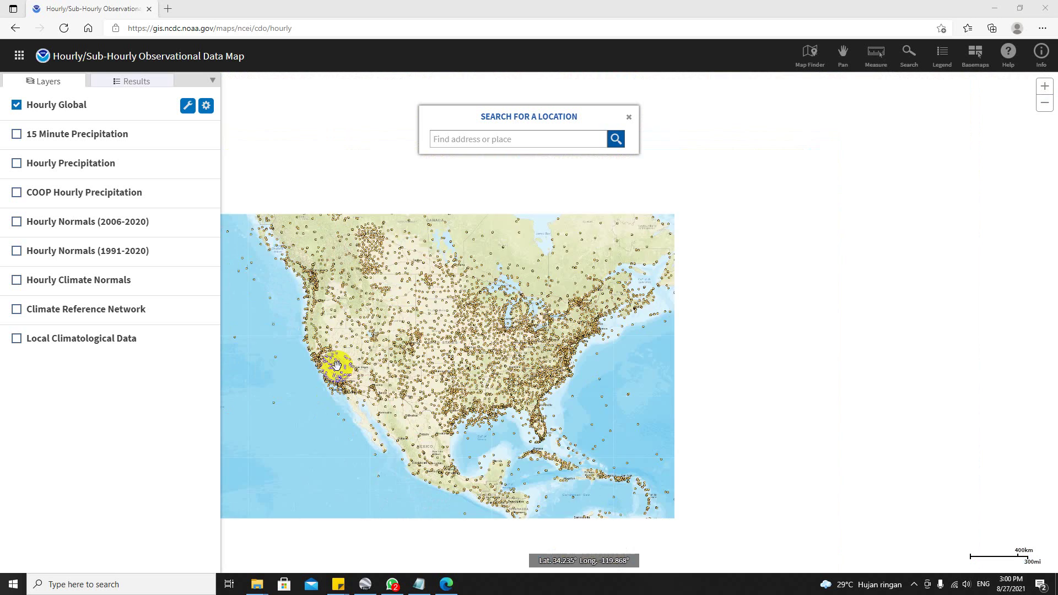
drag(385, 361, 563, 390)
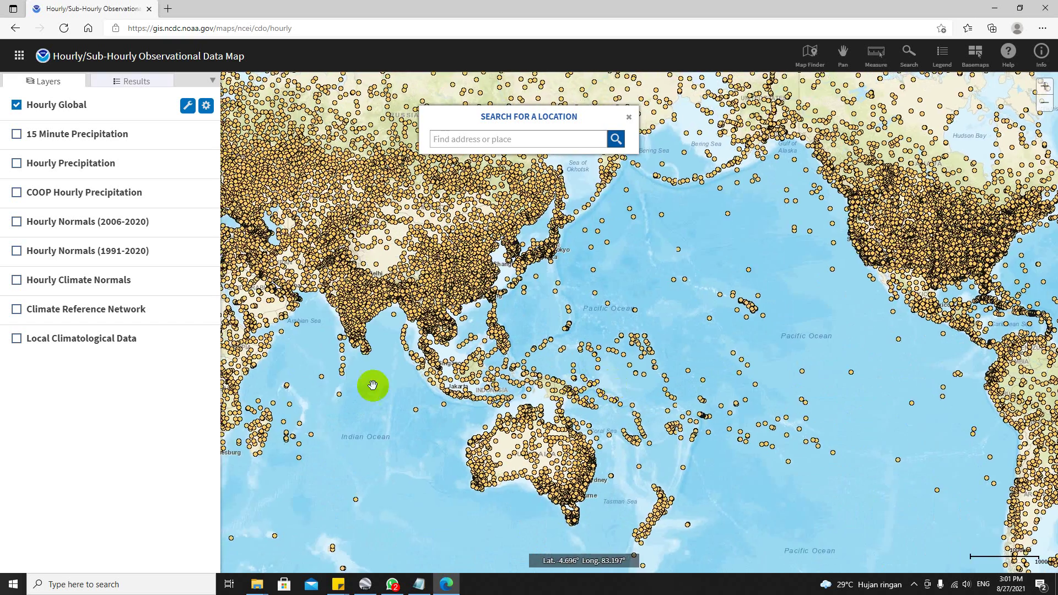
scroll(503, 382, up, 5)
drag(444, 409, 844, 368)
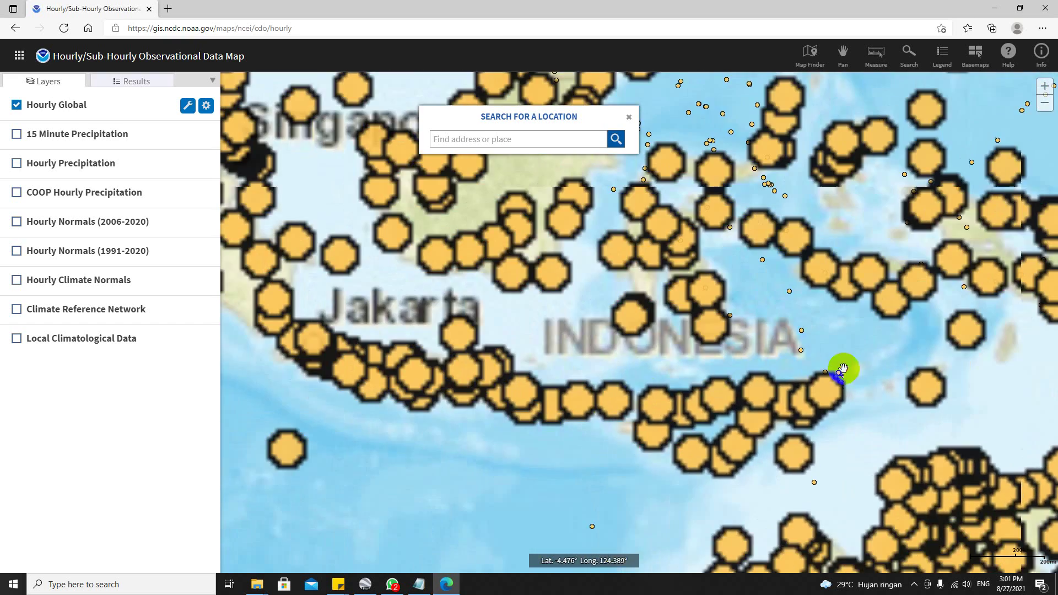
drag(482, 378, 590, 401)
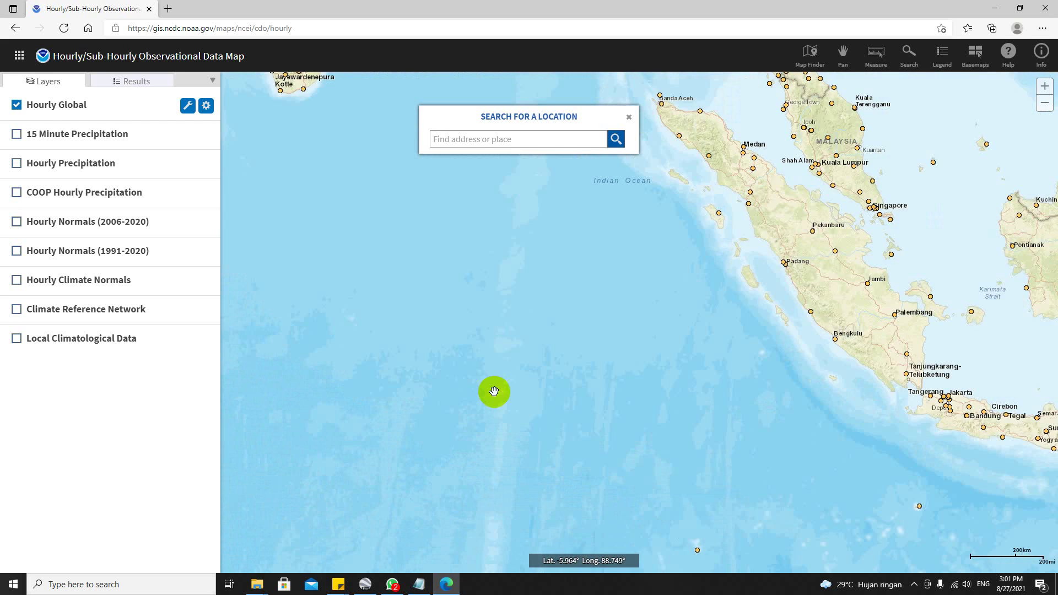
drag(707, 331, 331, 296)
drag(657, 385, 597, 382)
scroll(599, 384, up, 3)
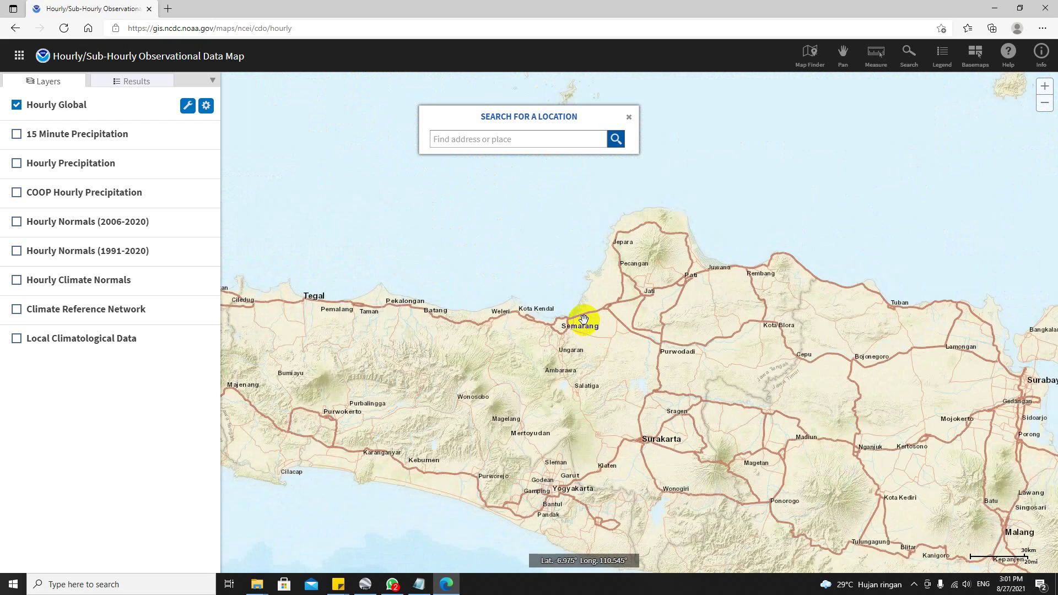
drag(584, 319, 583, 347)
scroll(584, 347, up, 2)
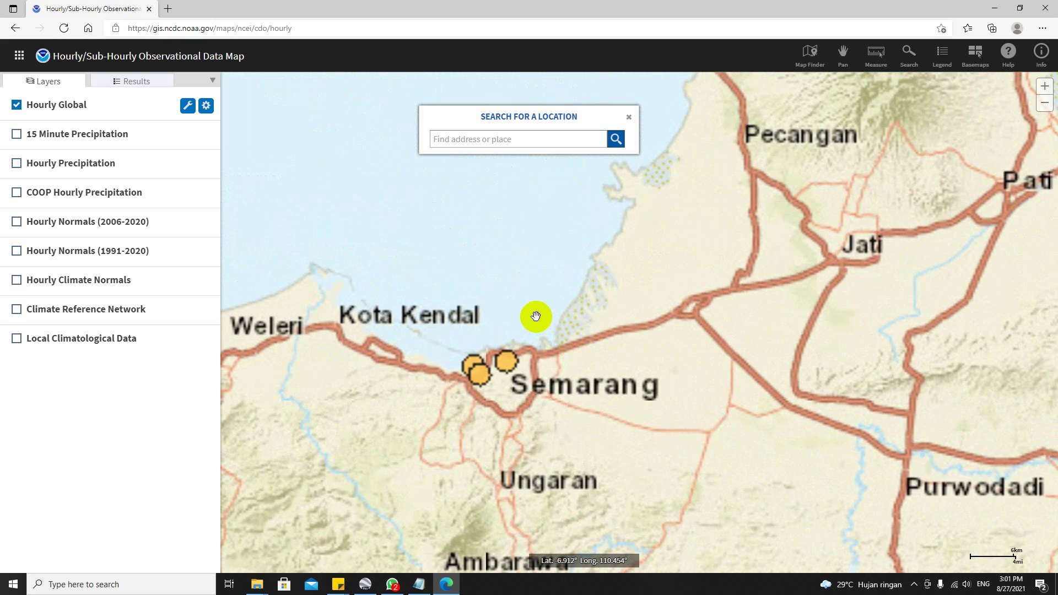
drag(537, 314, 525, 345)
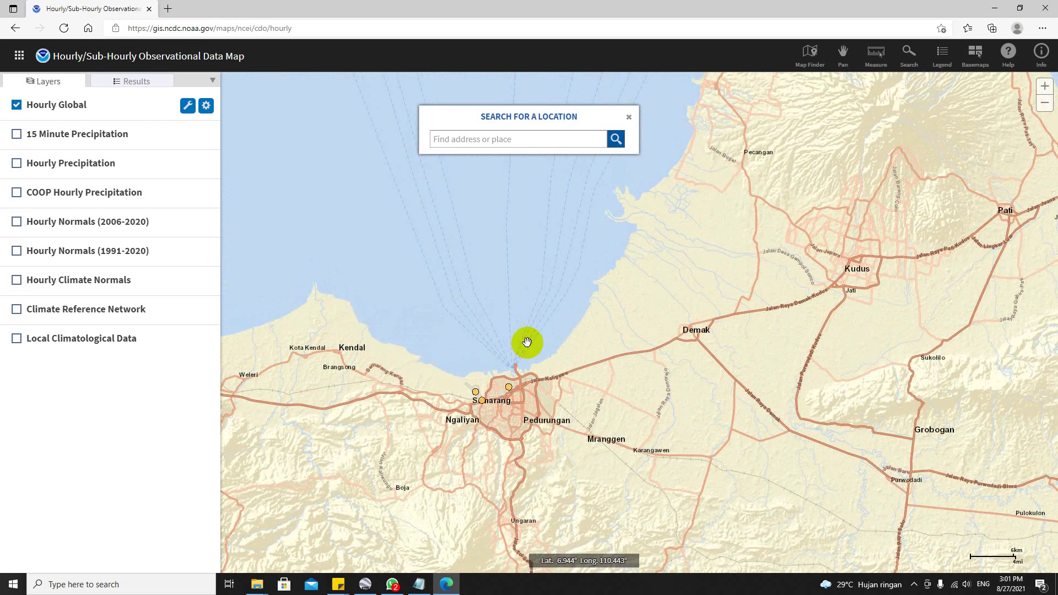
scroll(526, 344, up, 1)
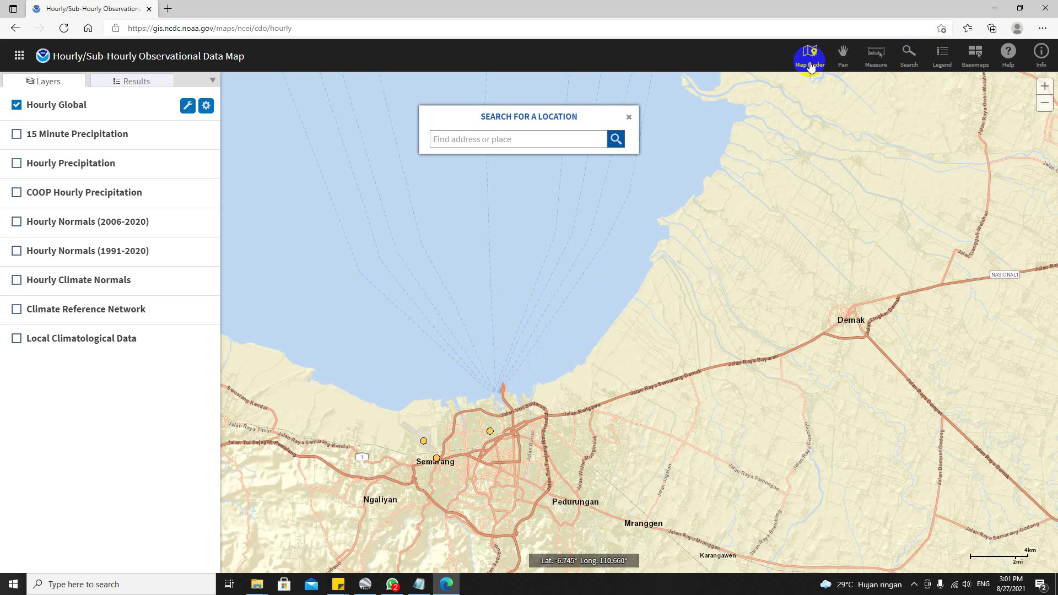
Select the Hourly Global stations around Semarang with a rectangle and add only the SEMARANG station to the cart.
click(188, 108)
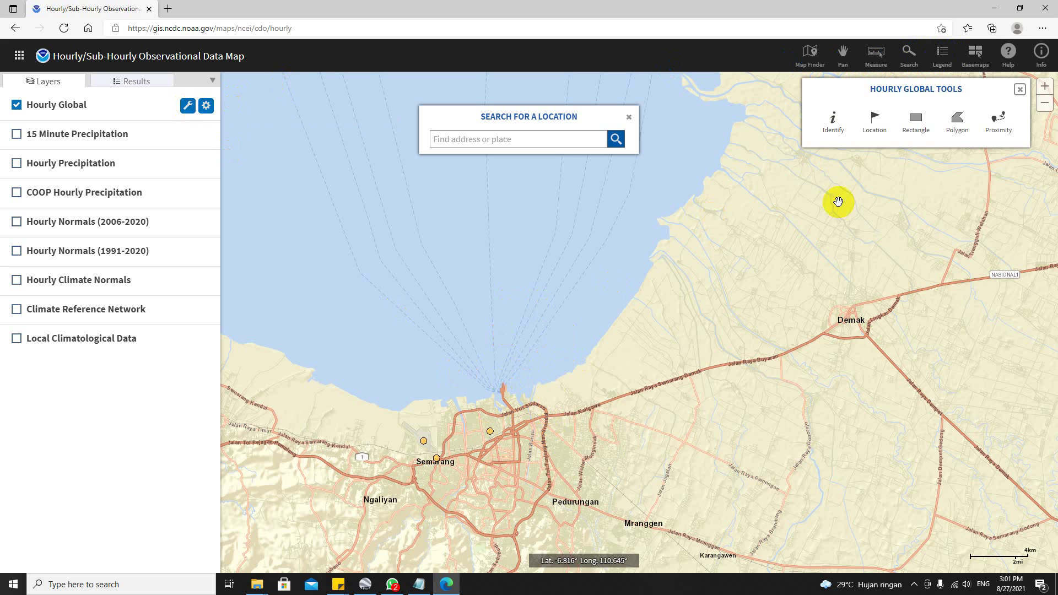
click(915, 125)
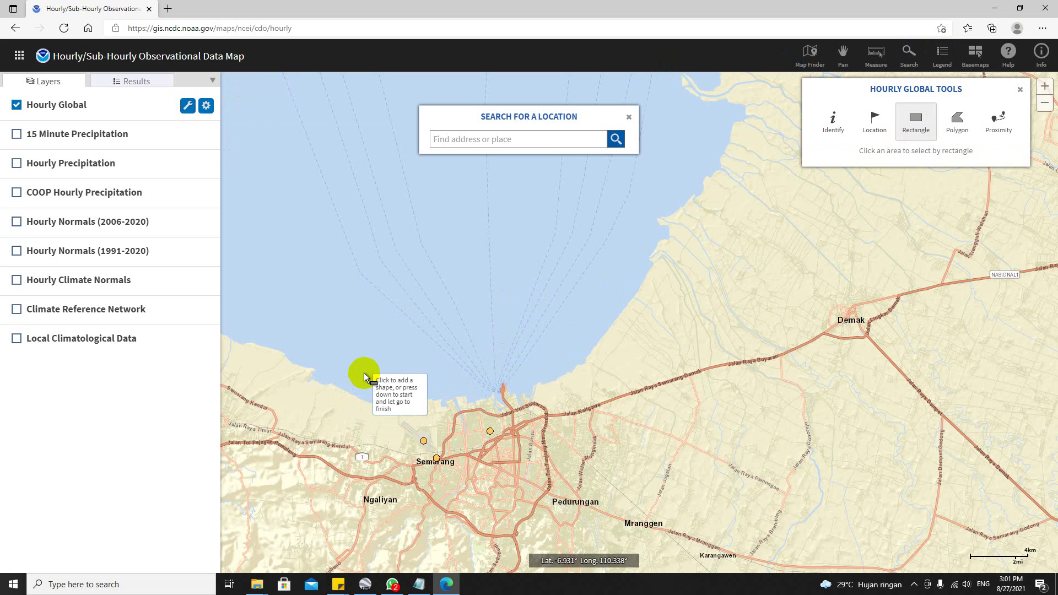
drag(375, 376, 526, 493)
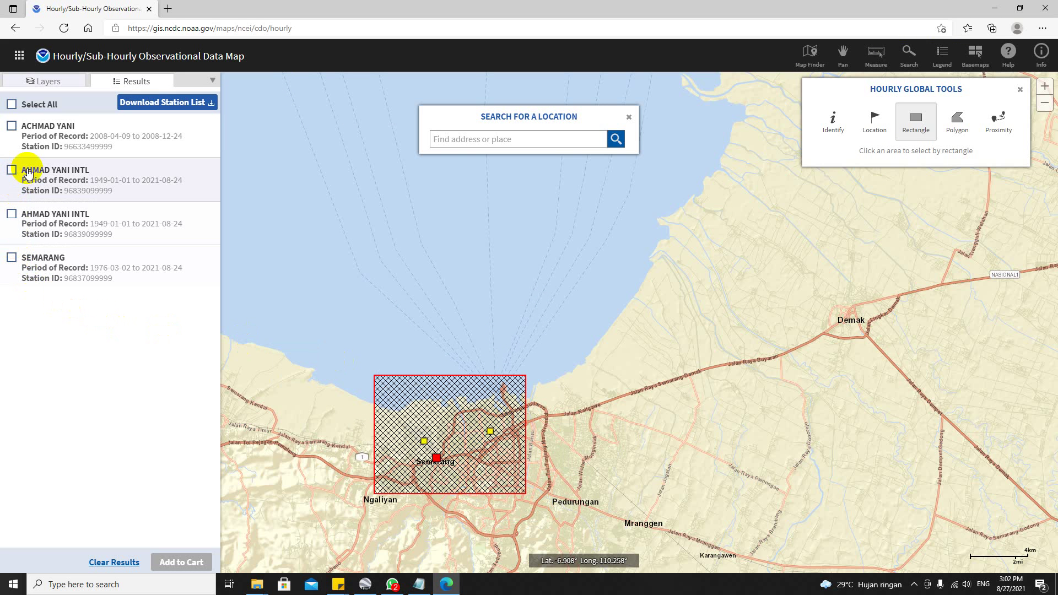
click(11, 258)
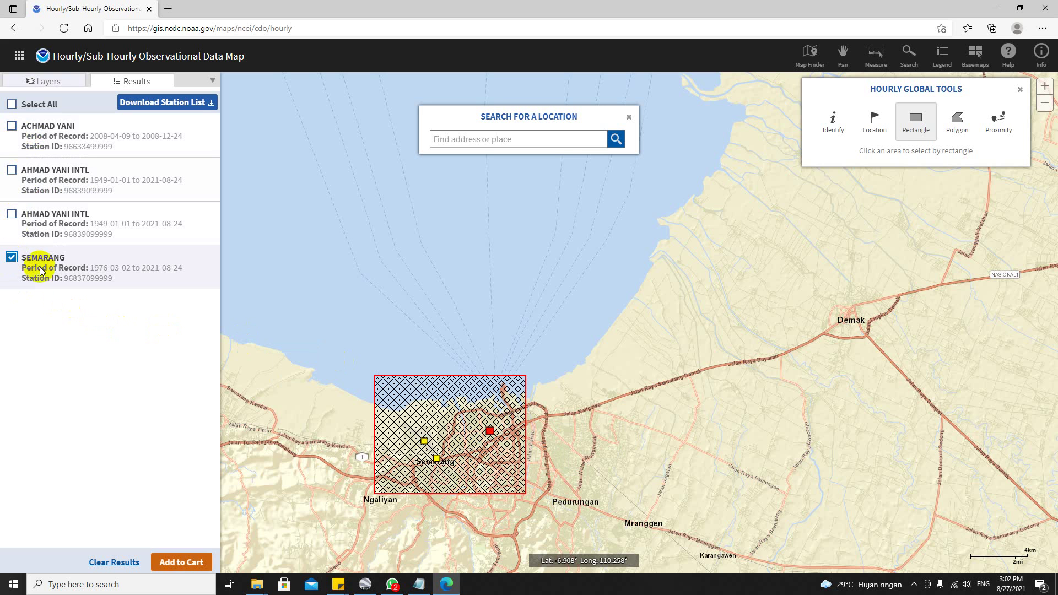
click(202, 563)
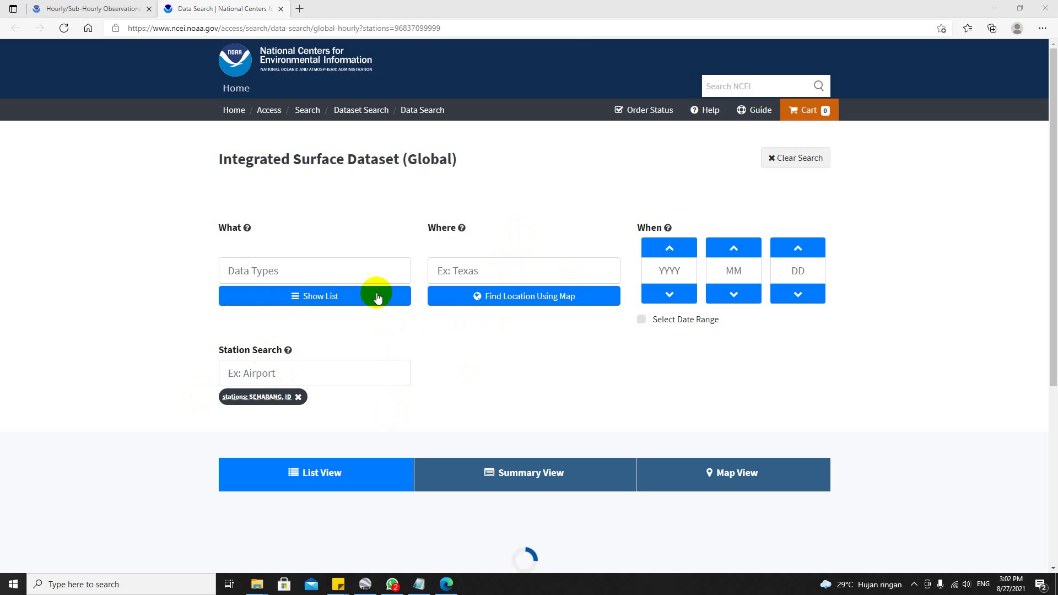
Open the list of searchable data types for the Semarang station and include Wind-Observation.
click(326, 297)
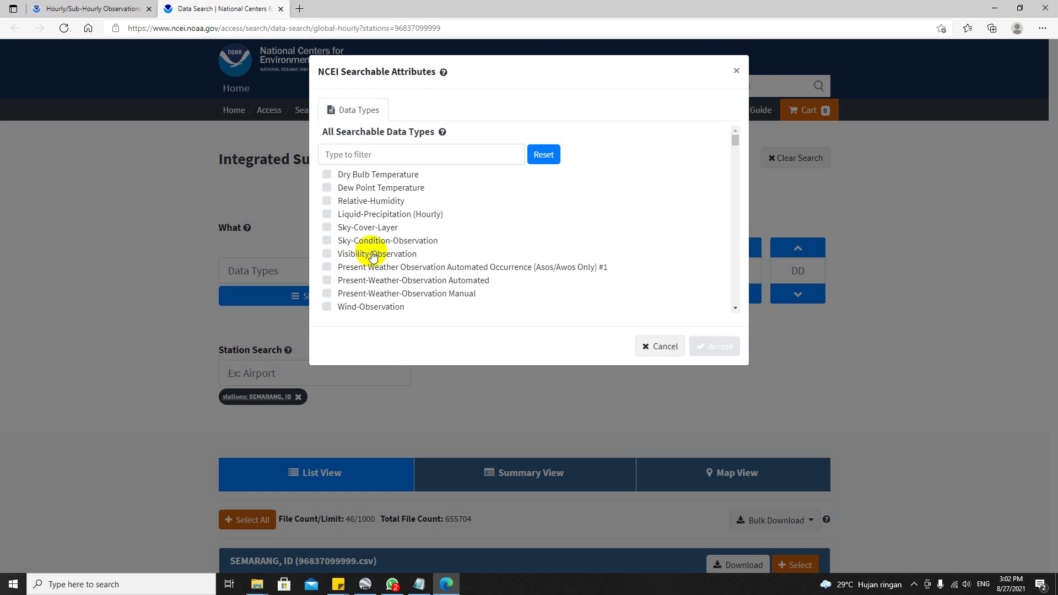
drag(561, 78, 627, 107)
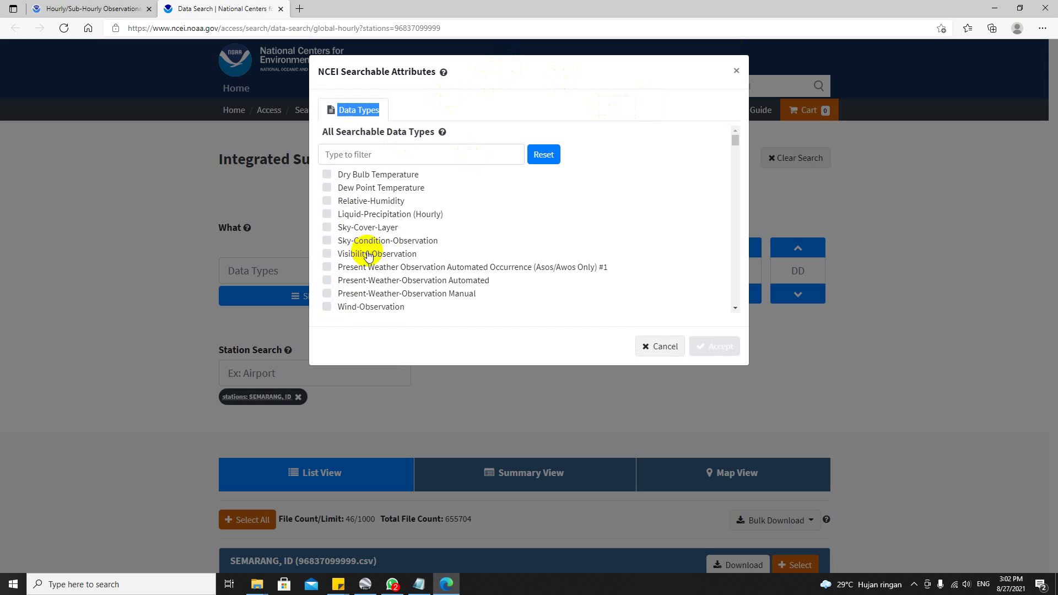
scroll(373, 251, down, 1)
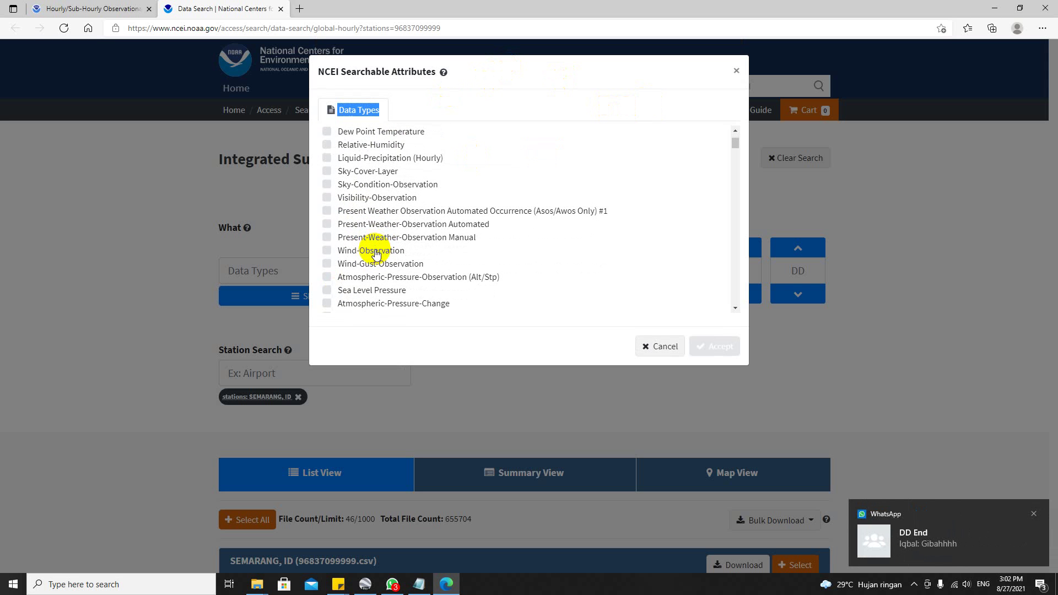
click(329, 252)
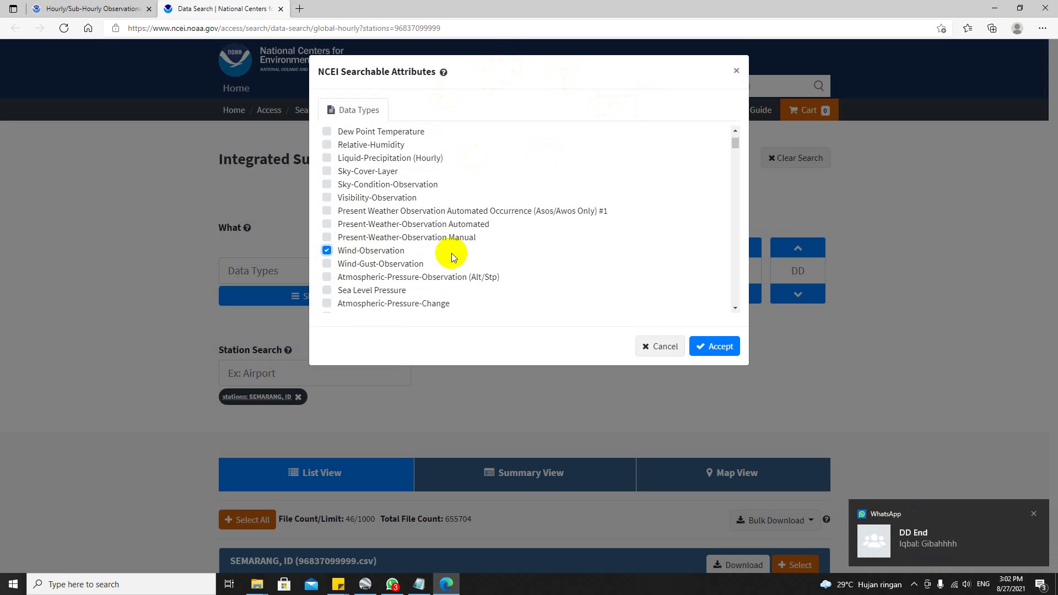
Include ELEVATION in the selected data types as well.
scroll(425, 239, up, 1)
scroll(395, 253, down, 1)
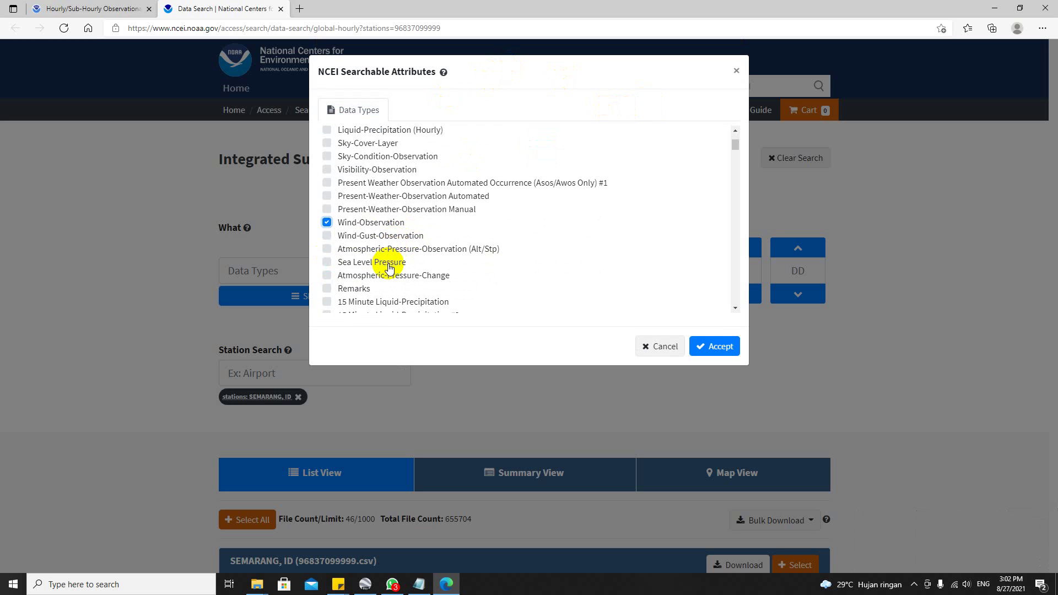
scroll(388, 265, down, 1)
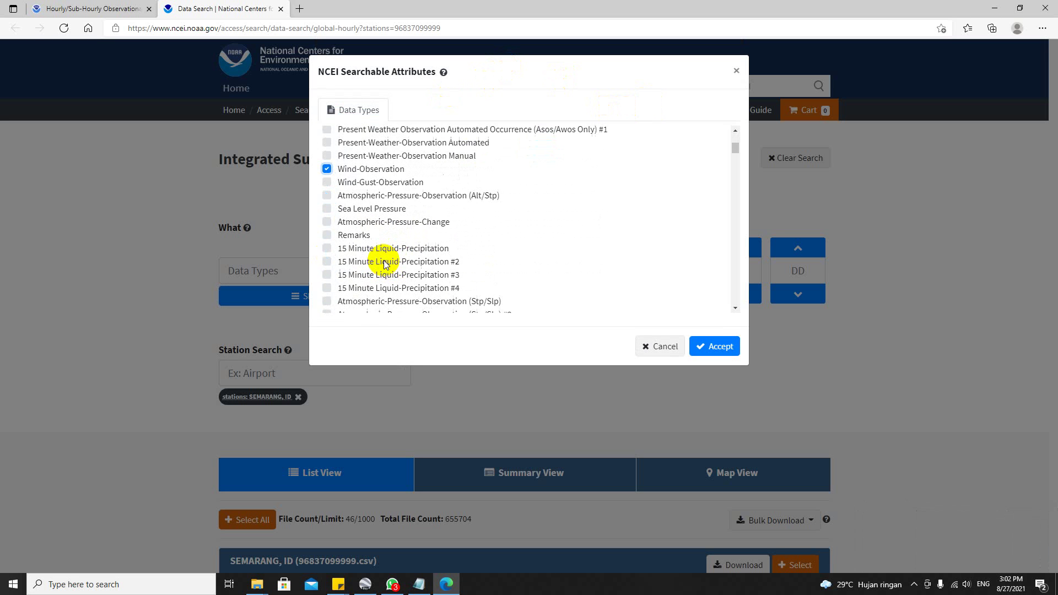
scroll(379, 259, down, 5)
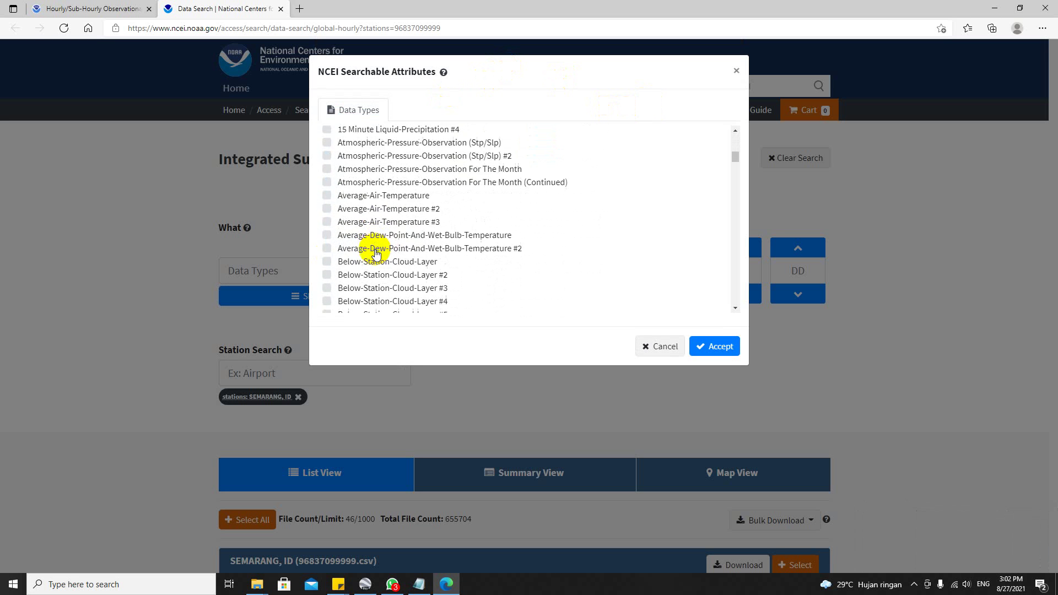
scroll(373, 251, down, 2)
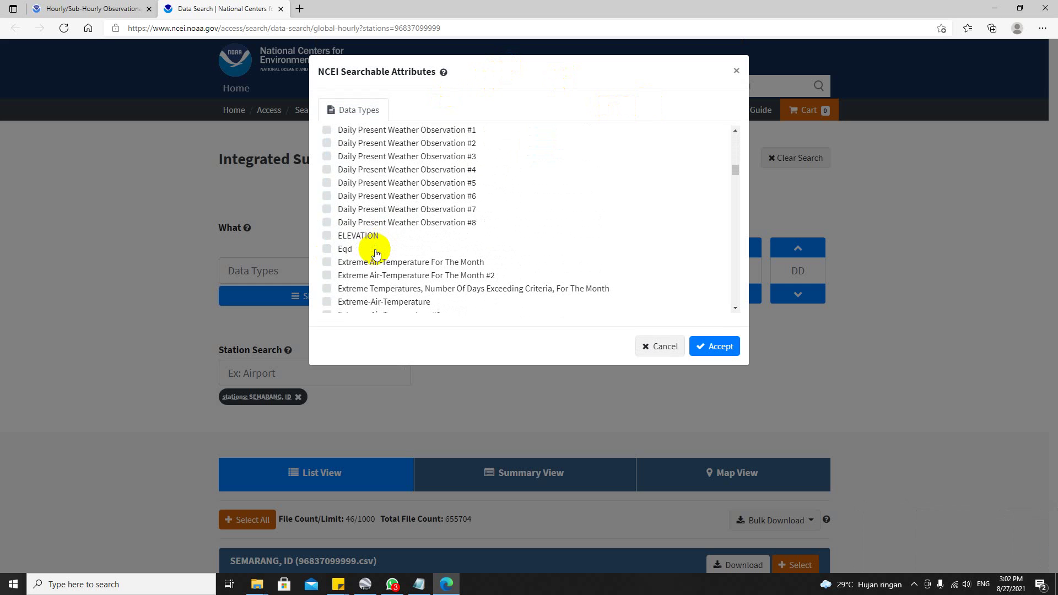
click(331, 237)
Look through the remaining data types and accept the selection of Wind-Observation and ELEVATION.
scroll(406, 237, down, 3)
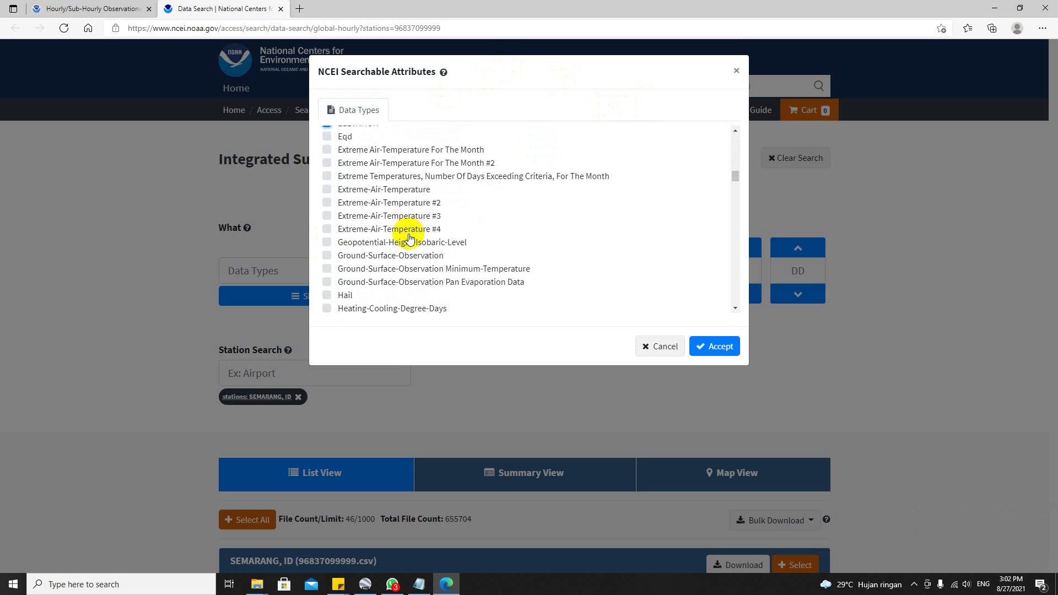
scroll(410, 240, down, 15)
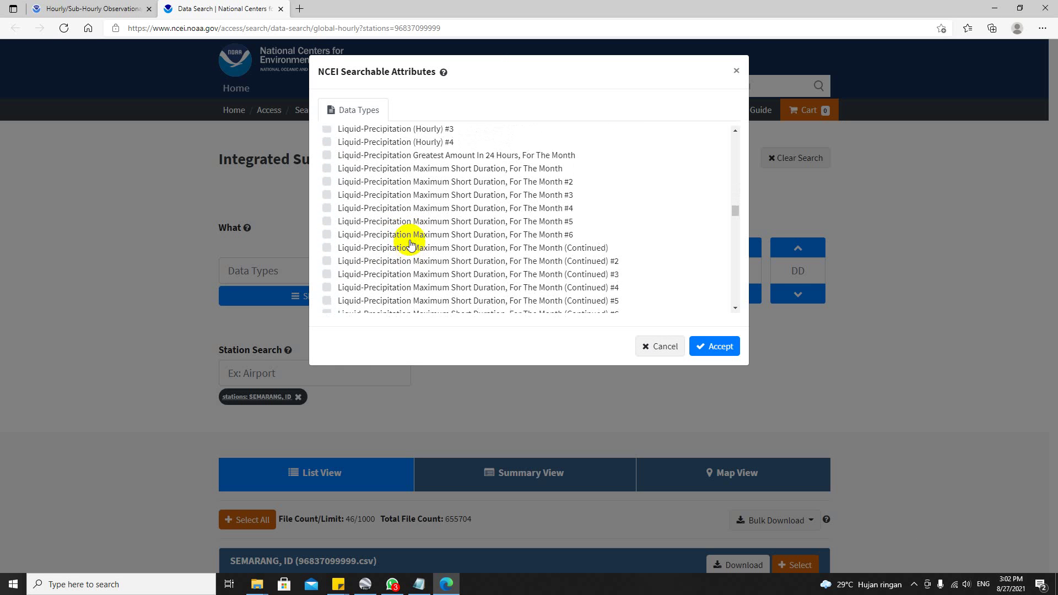
scroll(412, 245, down, 4)
scroll(416, 243, up, 19)
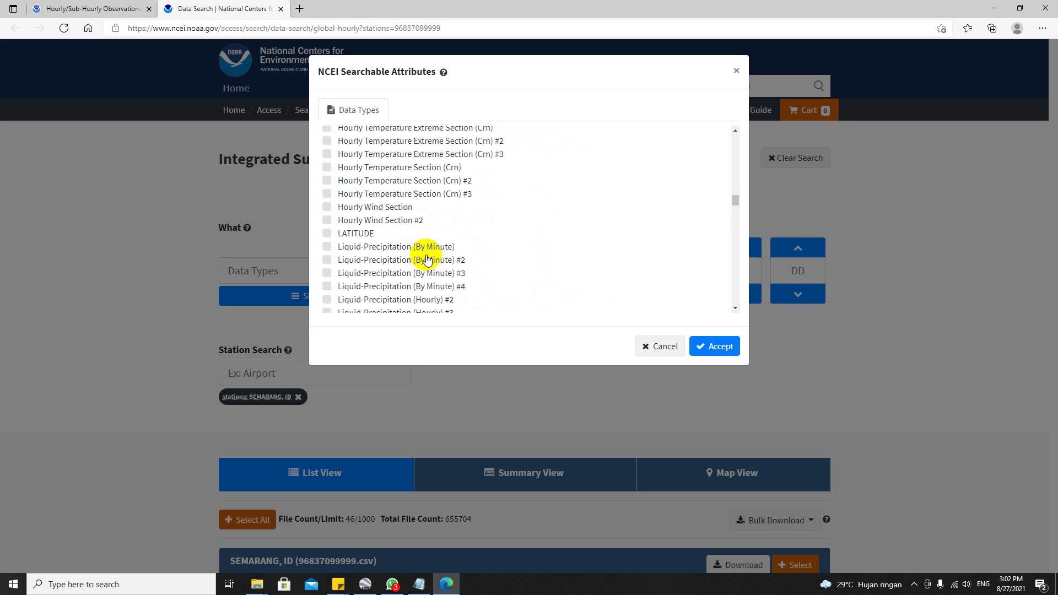
scroll(425, 259, up, 10)
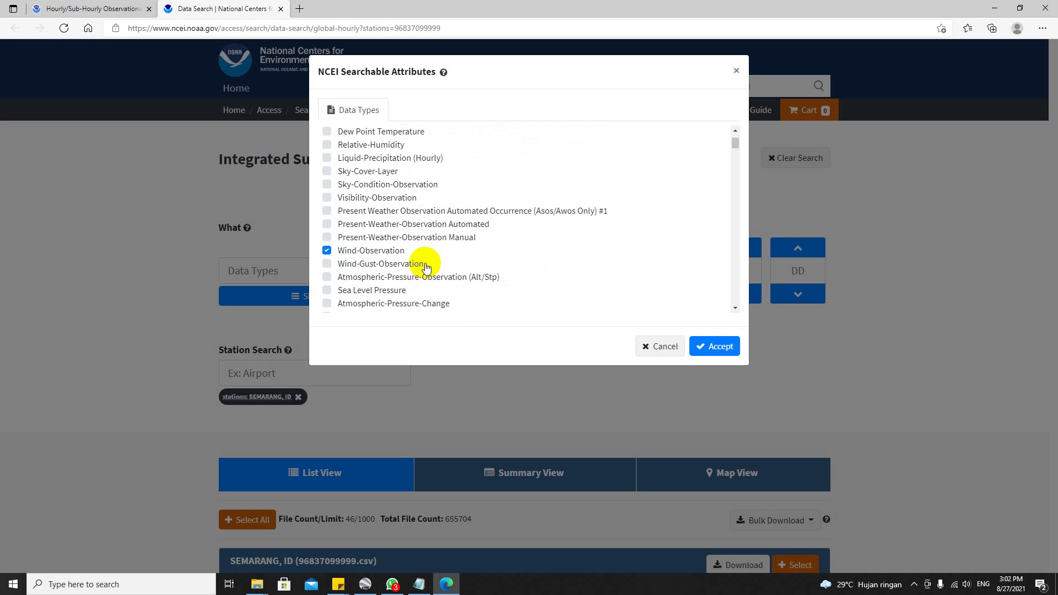
scroll(408, 269, down, 10)
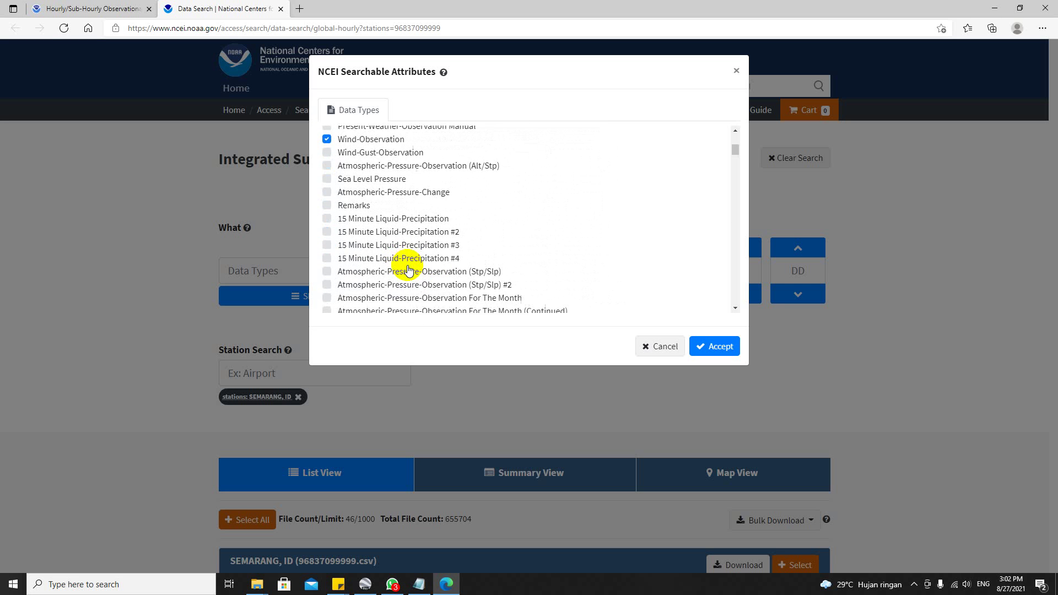
scroll(409, 269, up, 2)
scroll(408, 269, up, 3)
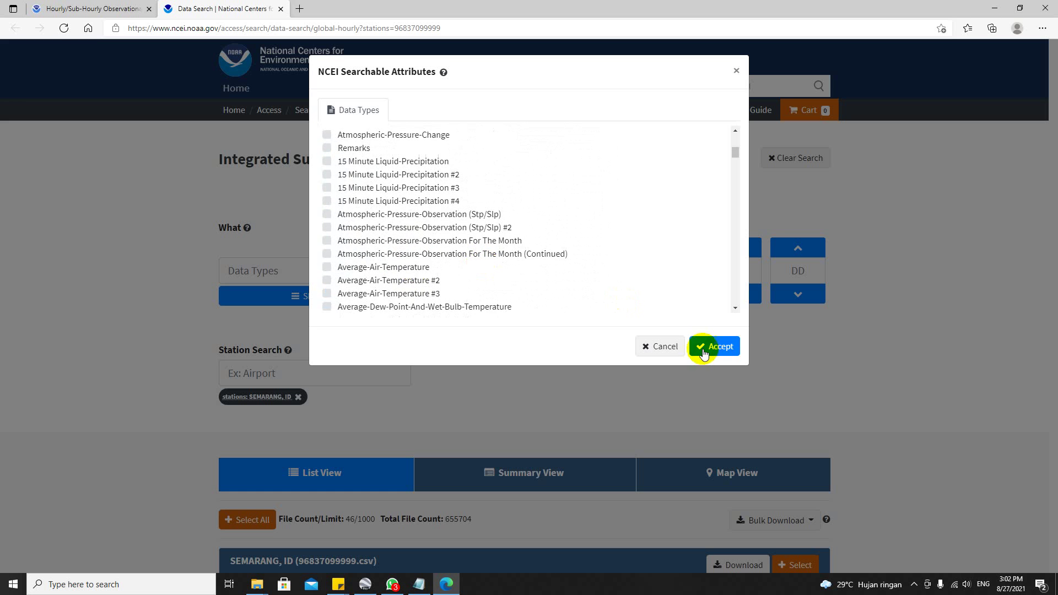
click(704, 351)
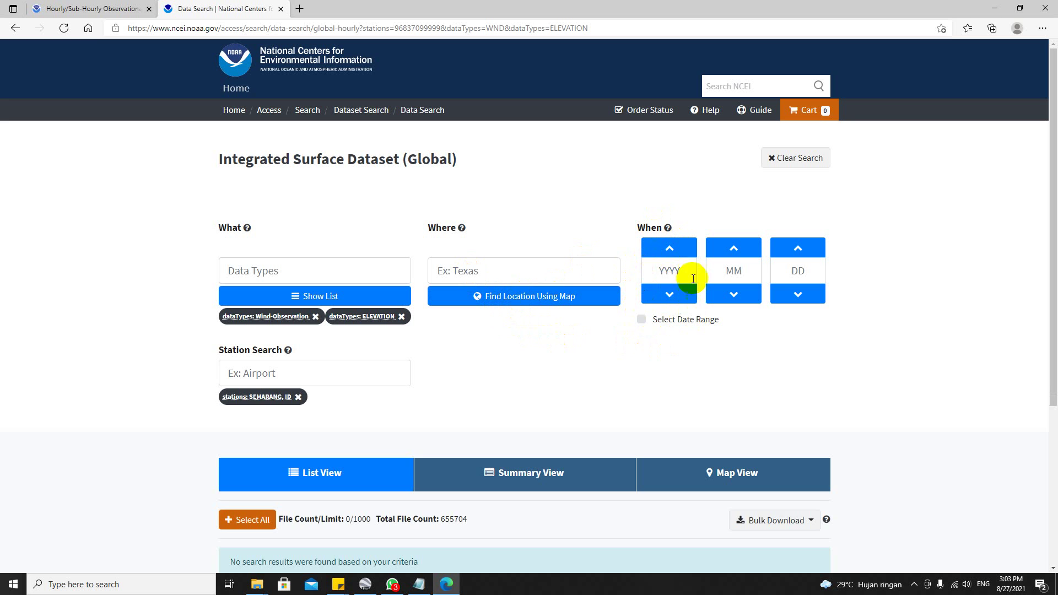
Enable a date range for the search and set its start date to 1985-01-01.
click(642, 319)
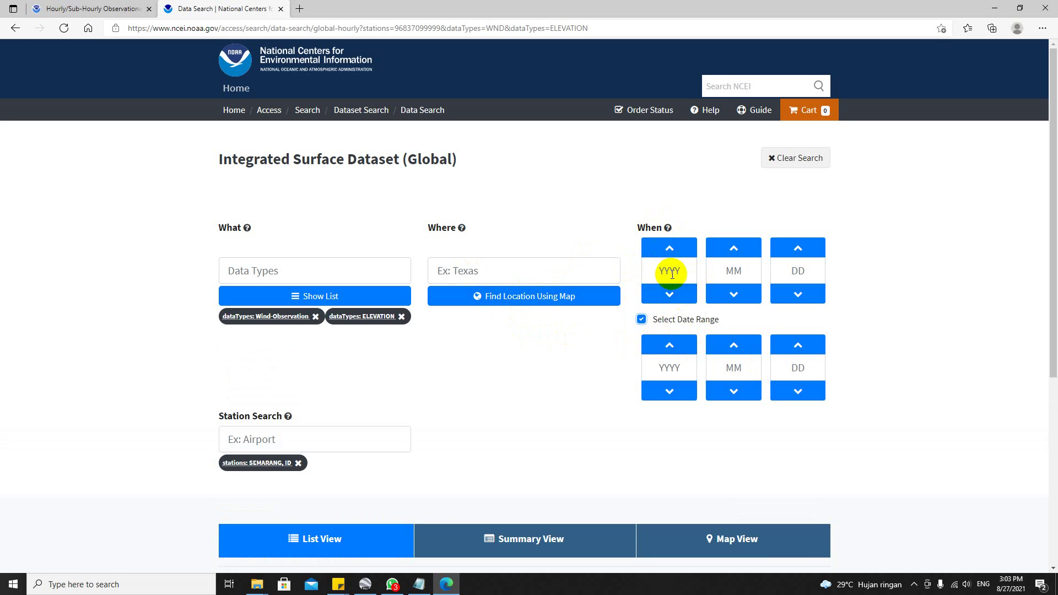
click(672, 274)
text(1985)
click(738, 270)
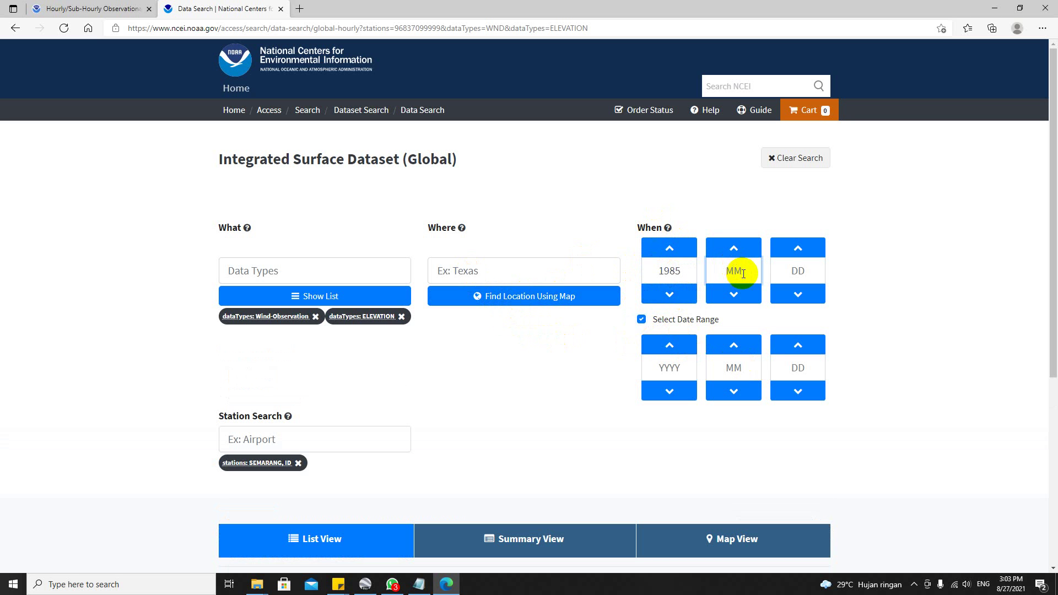
text(01)
click(789, 270)
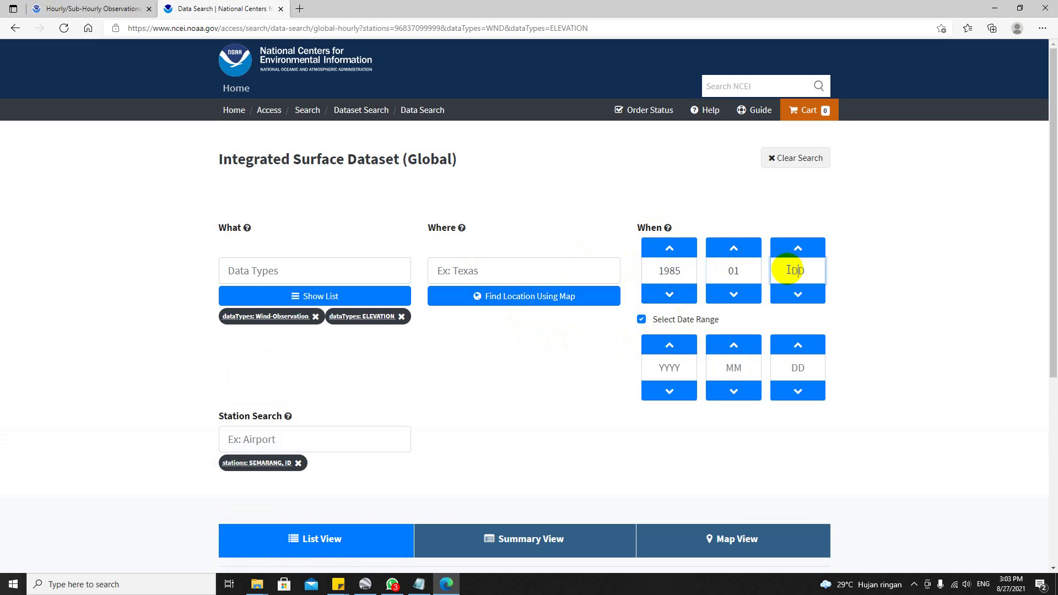
text(01)
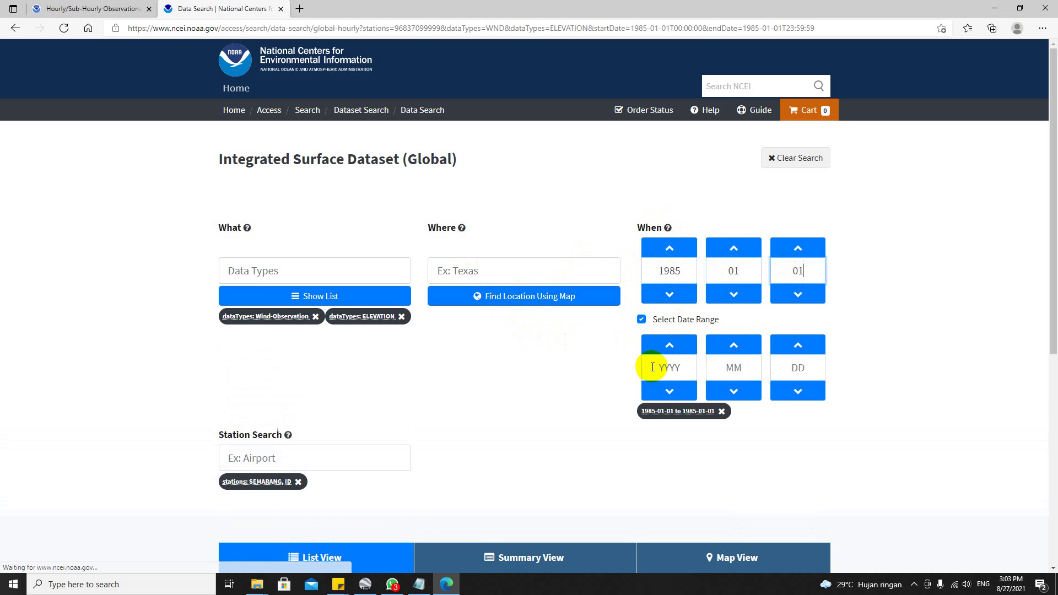
Set the end date of the range to 2020-05-01.
click(666, 367)
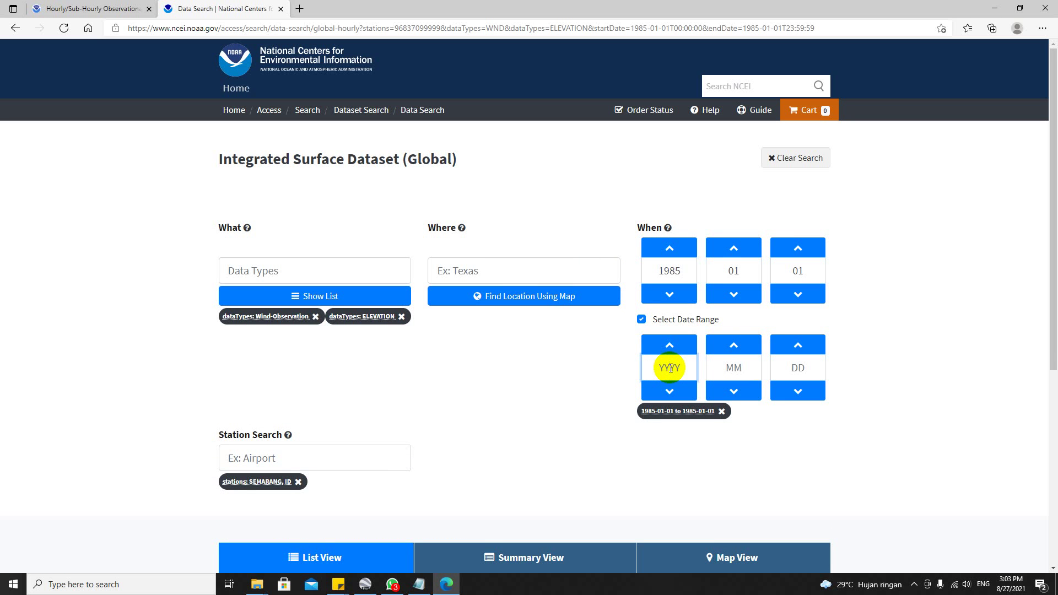
text(2020)
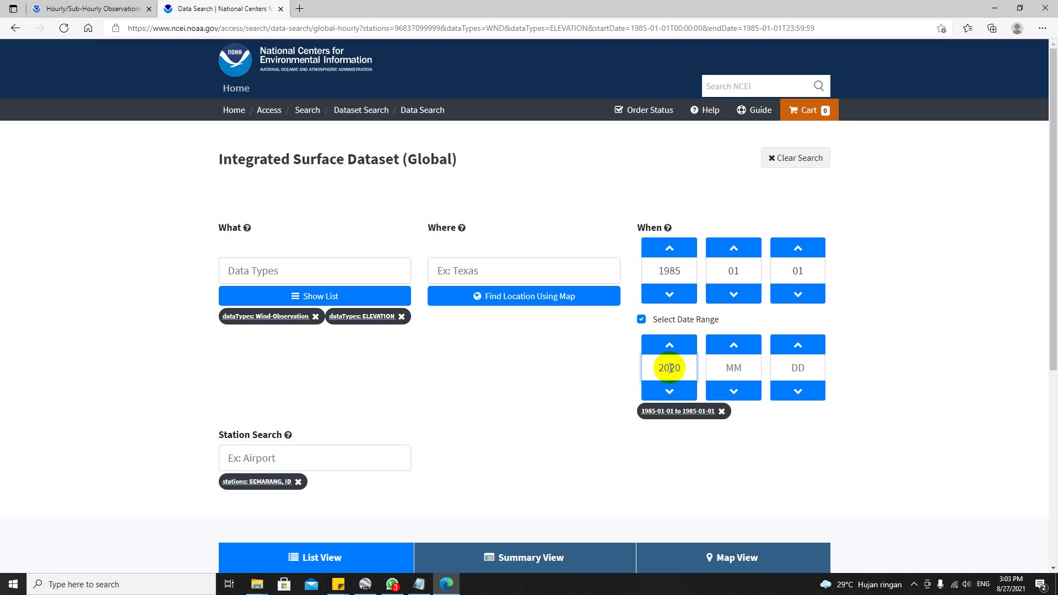
click(748, 369)
click(799, 368)
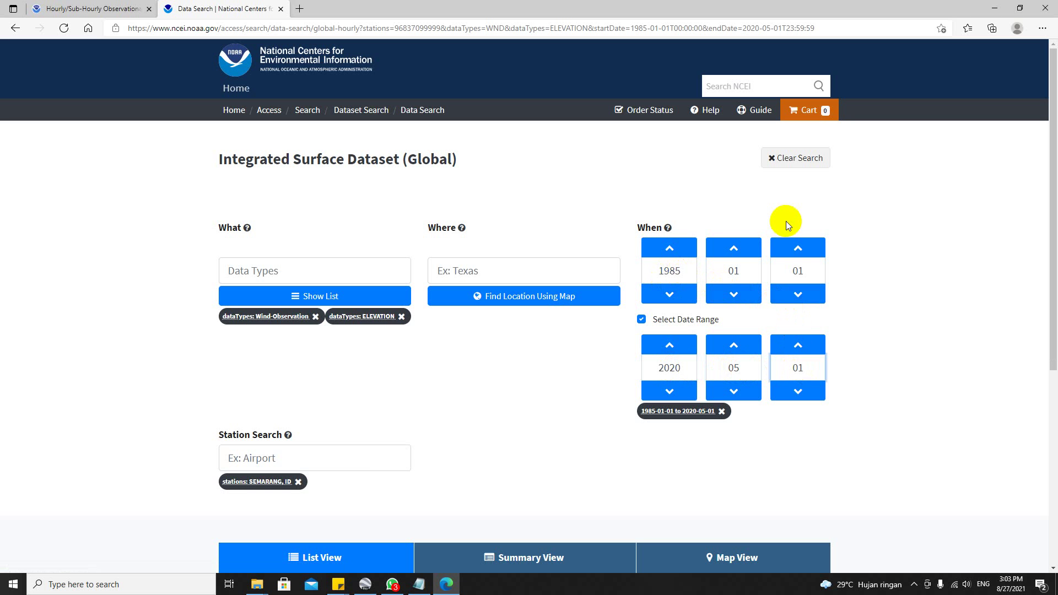
Replace the year of the range's end date with 2021.
click(680, 367)
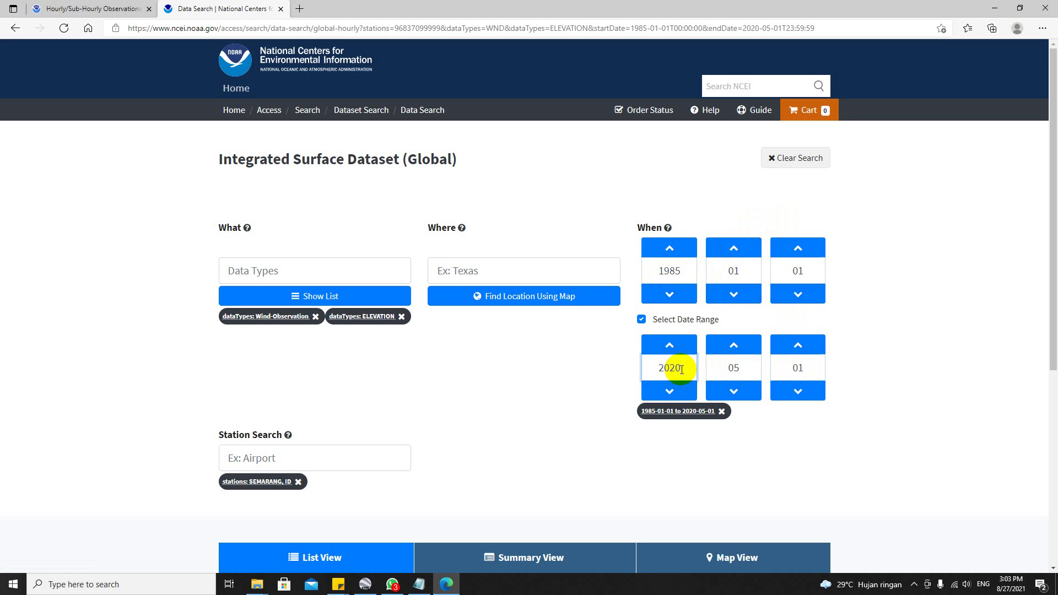
key(BackSpace)
click(682, 369)
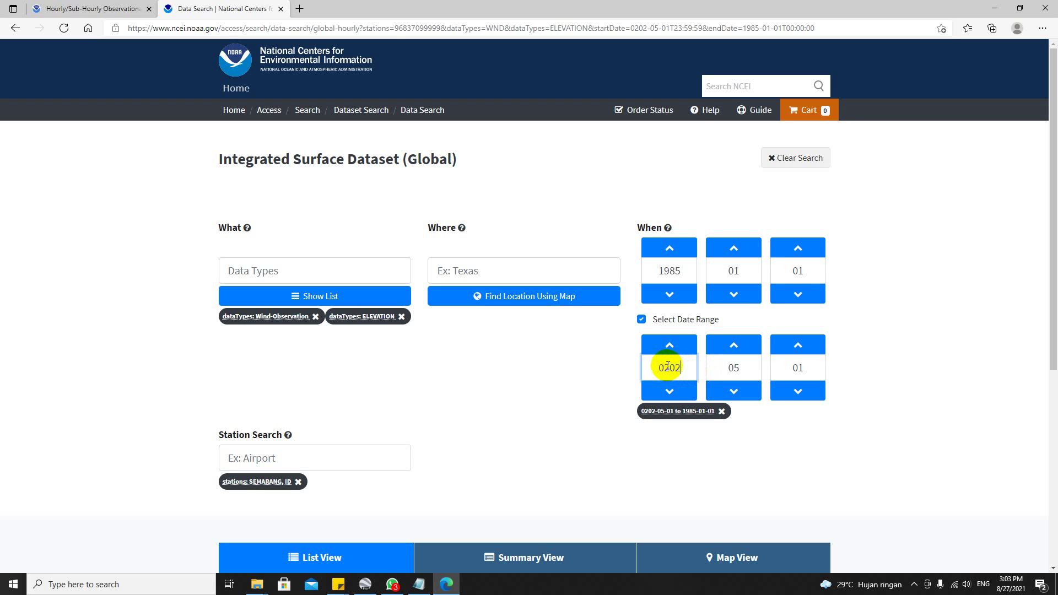
key(BackSpace)
key(BackSpace)
key(BackSpace)
key(BackSpace)
key(BackSpace)
text(2021)
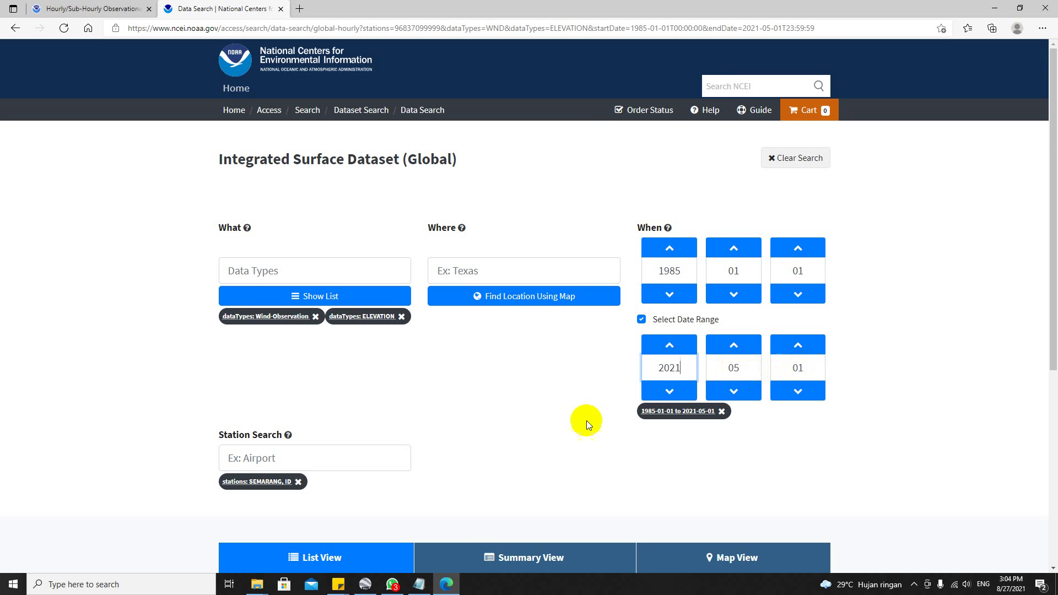
Check the search results for the current criteria and the SEMARANG station's period of record in the observational data map.
scroll(545, 427, down, 3)
scroll(540, 421, down, 3)
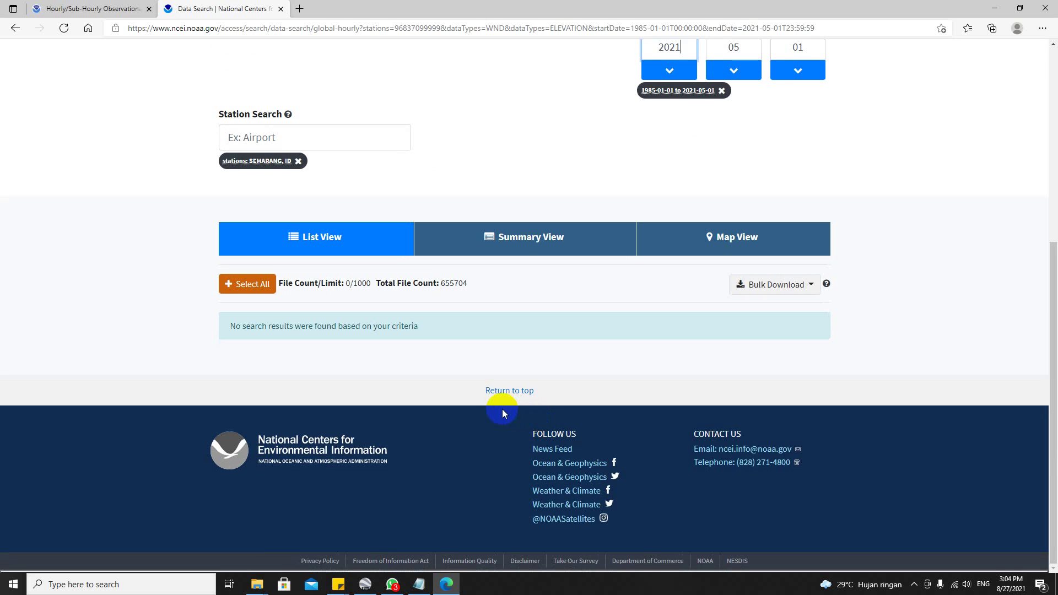
scroll(331, 387, up, 2)
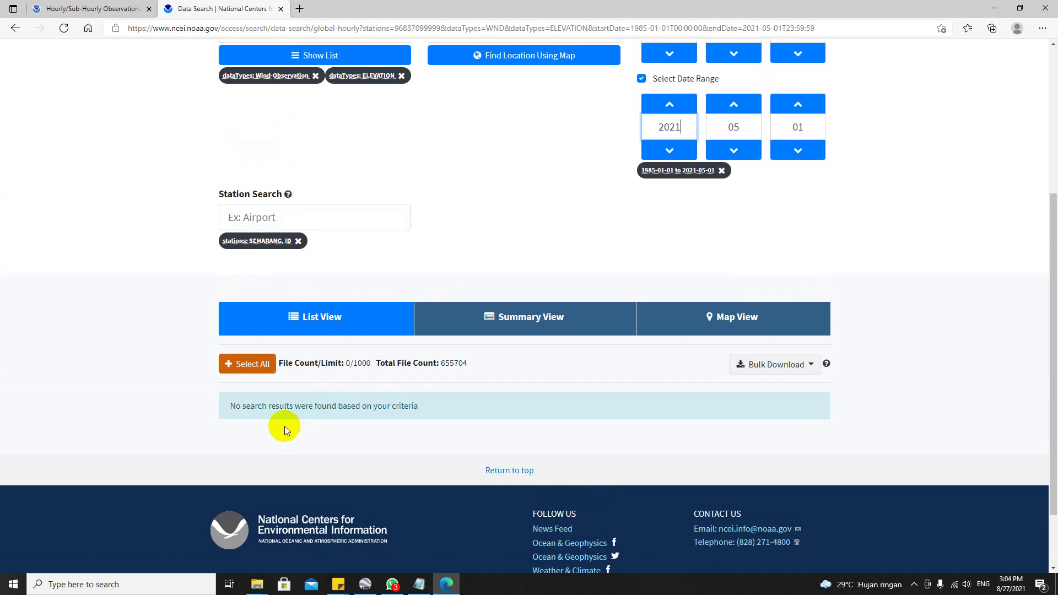
scroll(285, 427, up, 3)
scroll(315, 420, down, 2)
scroll(451, 395, up, 2)
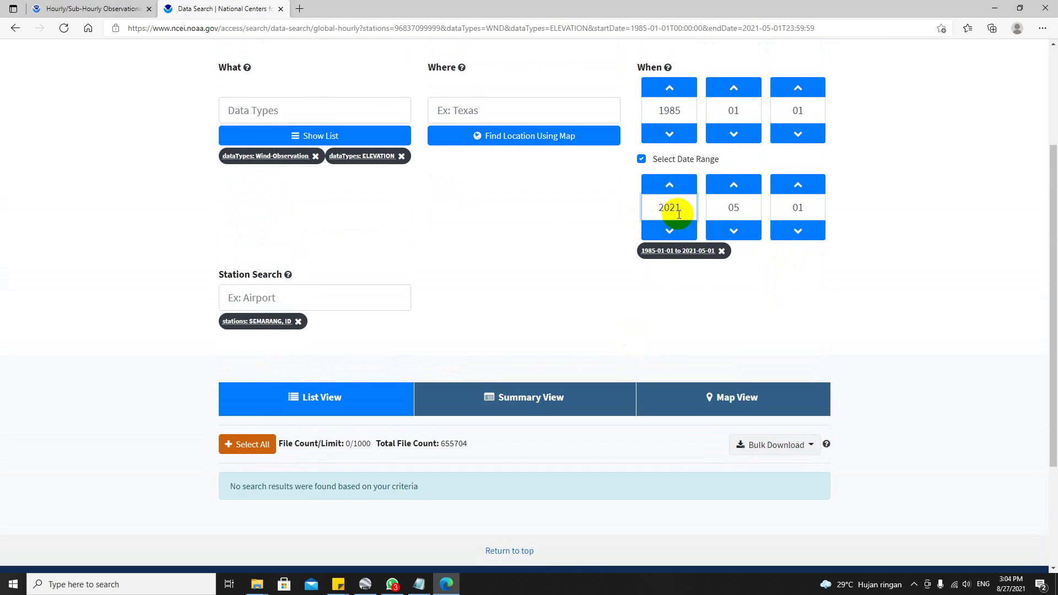
click(680, 214)
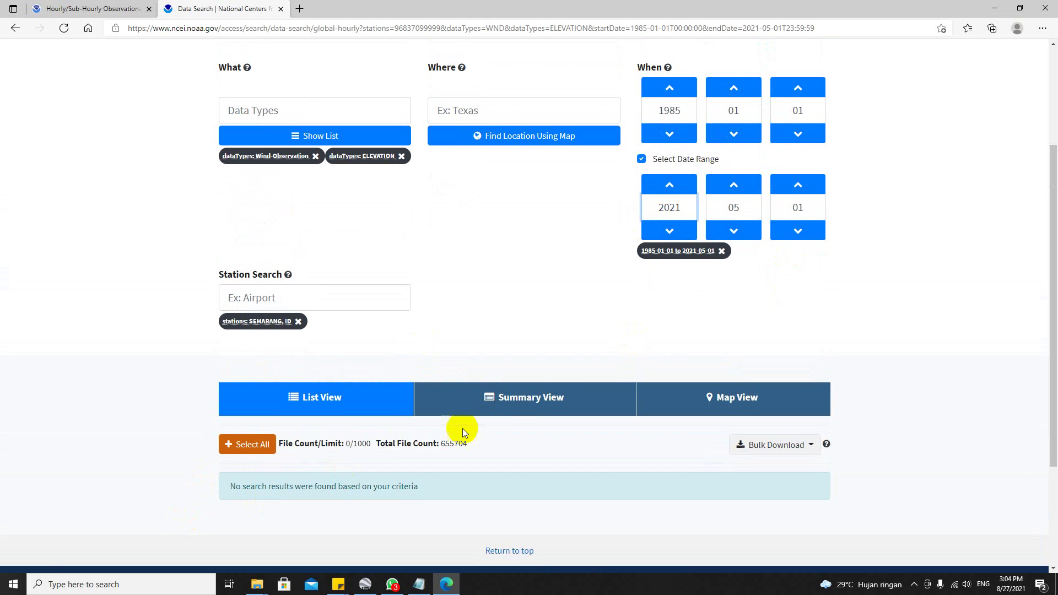
click(274, 457)
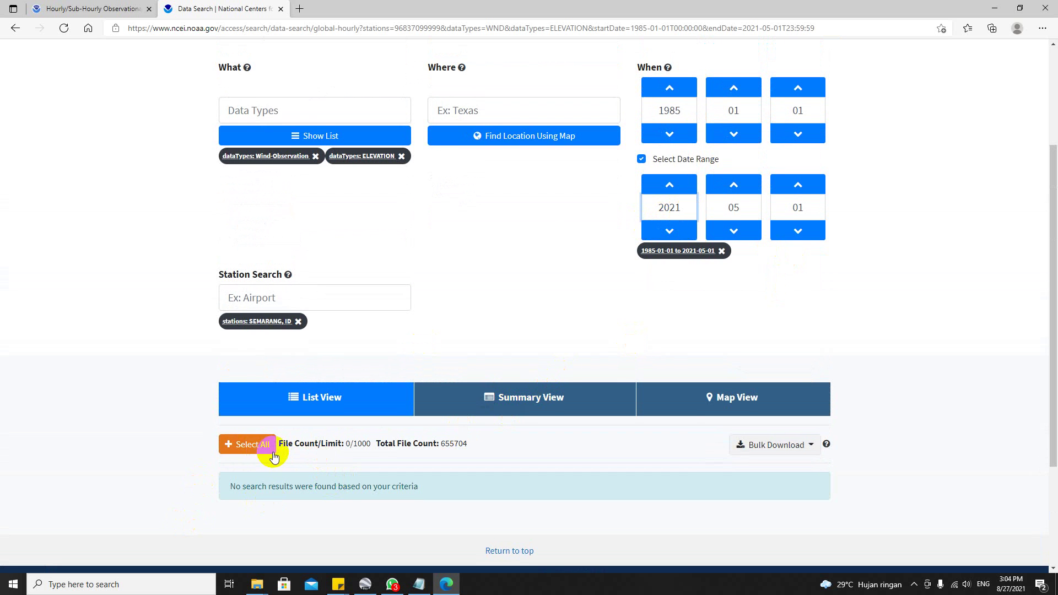
click(73, 16)
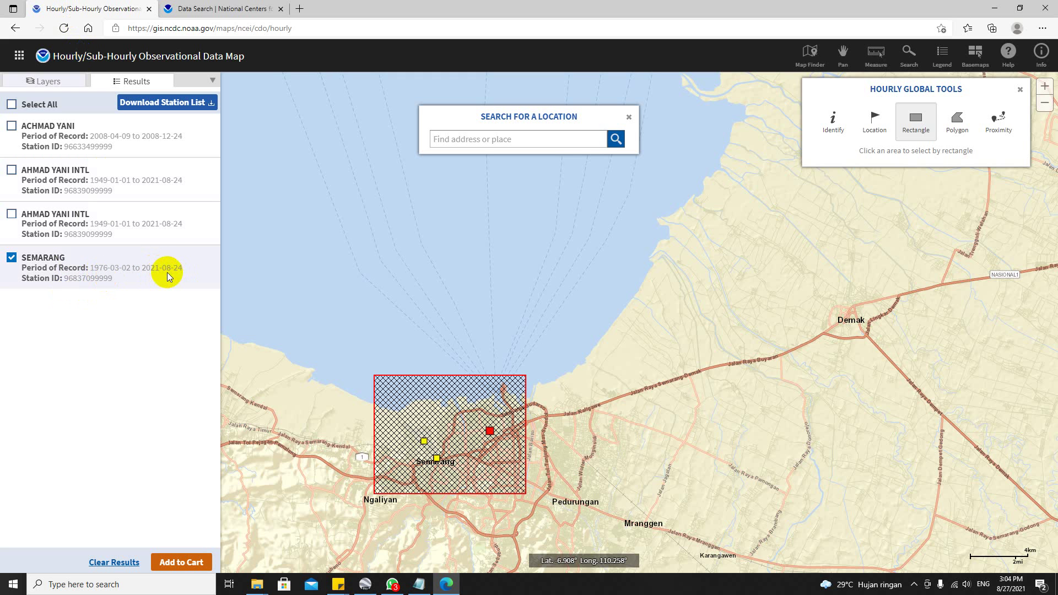
click(186, 8)
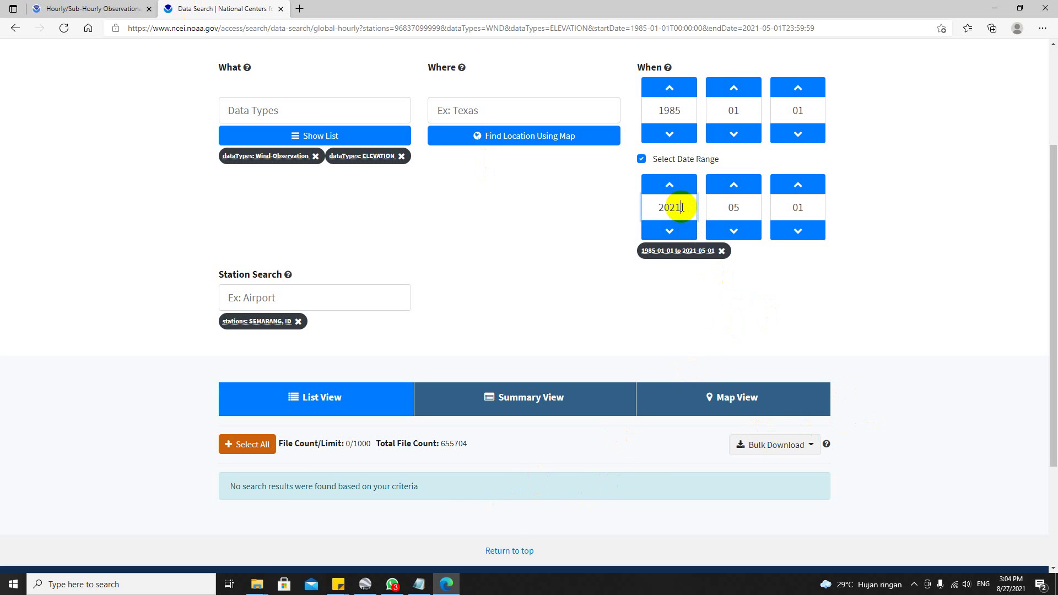
Try the search with the end year set to 2020 and check the results list.
key(BackSpace)
text(0)
click(516, 313)
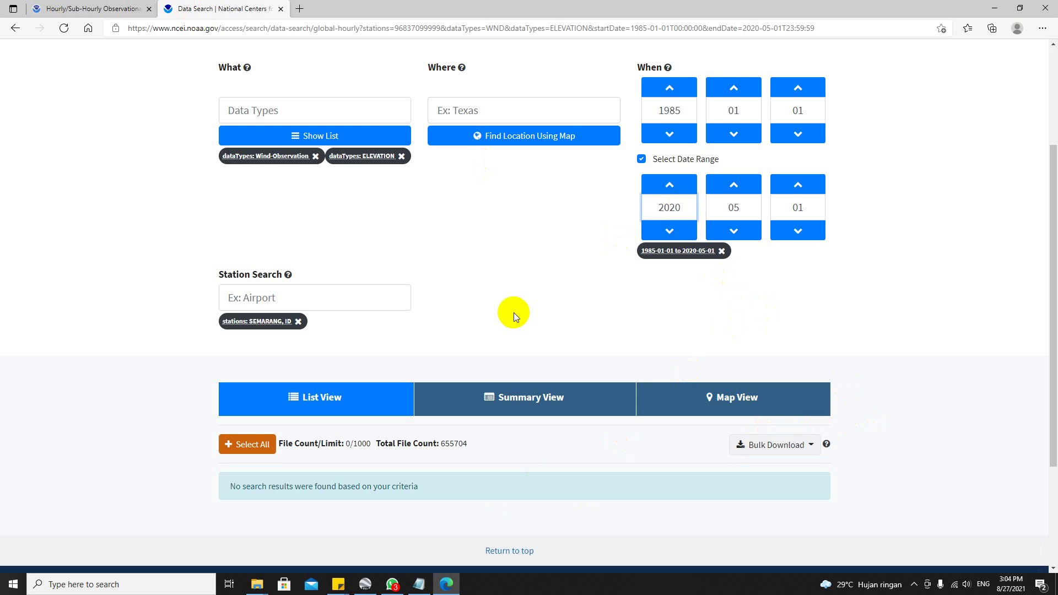
scroll(514, 313, up, 2)
scroll(516, 319, down, 4)
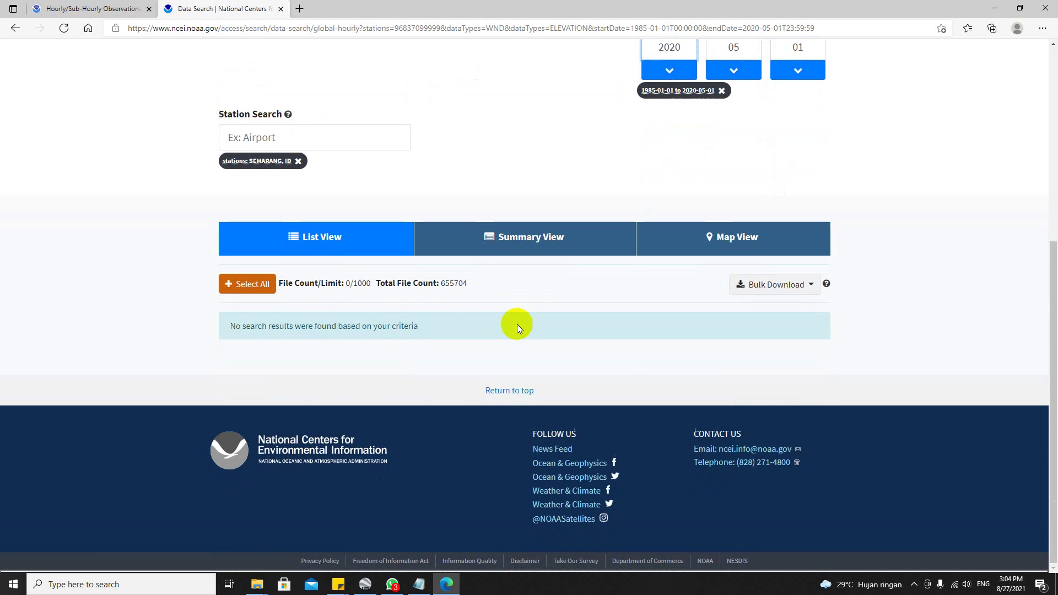
scroll(517, 325, up, 3)
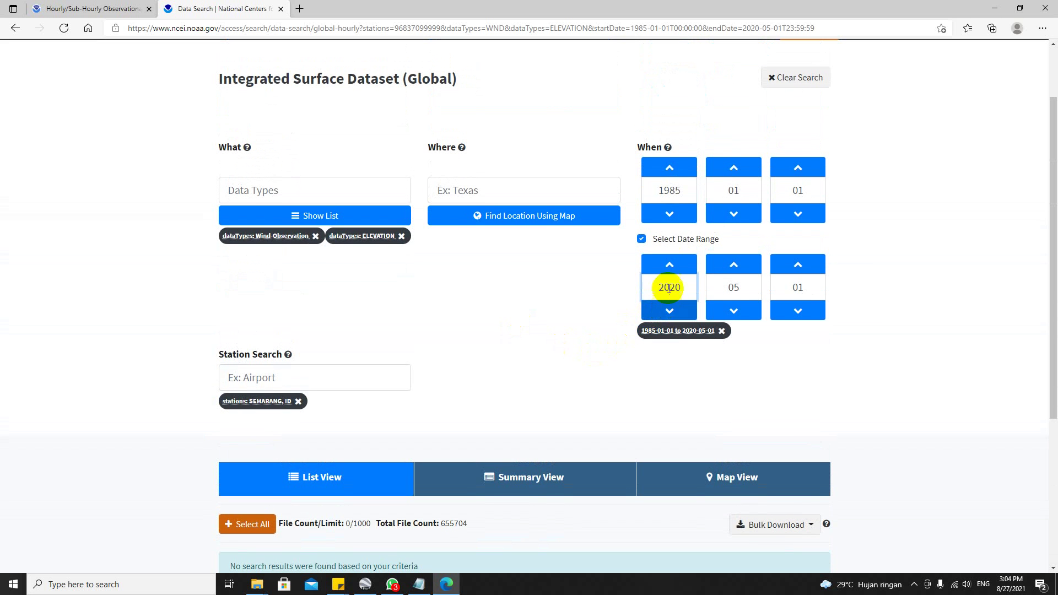
click(685, 194)
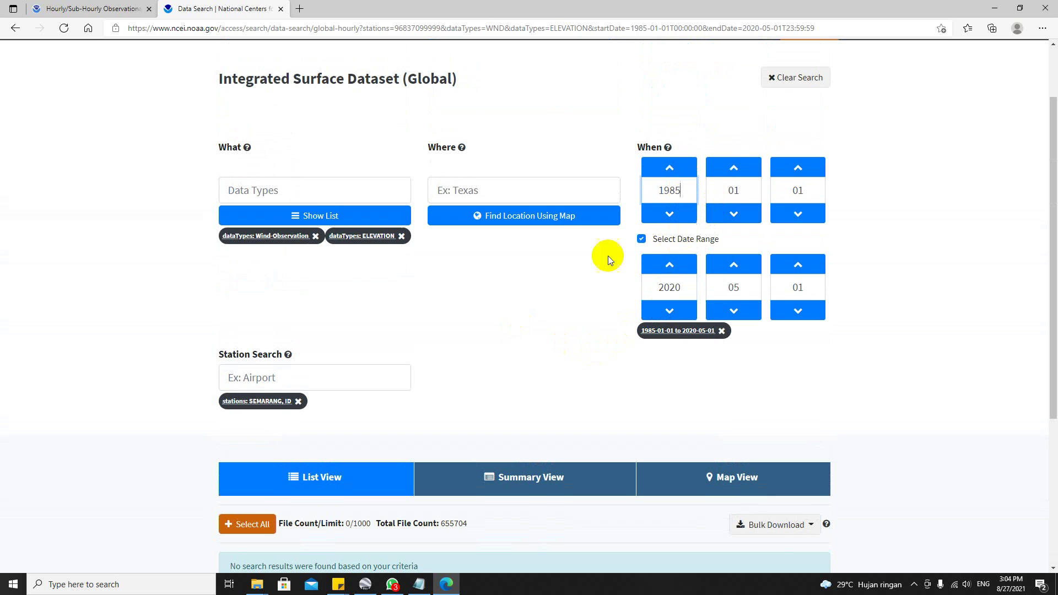
Remove the ELEVATION data type from the search criteria and check the SEMARANG files in the results.
click(402, 237)
scroll(473, 366, down, 3)
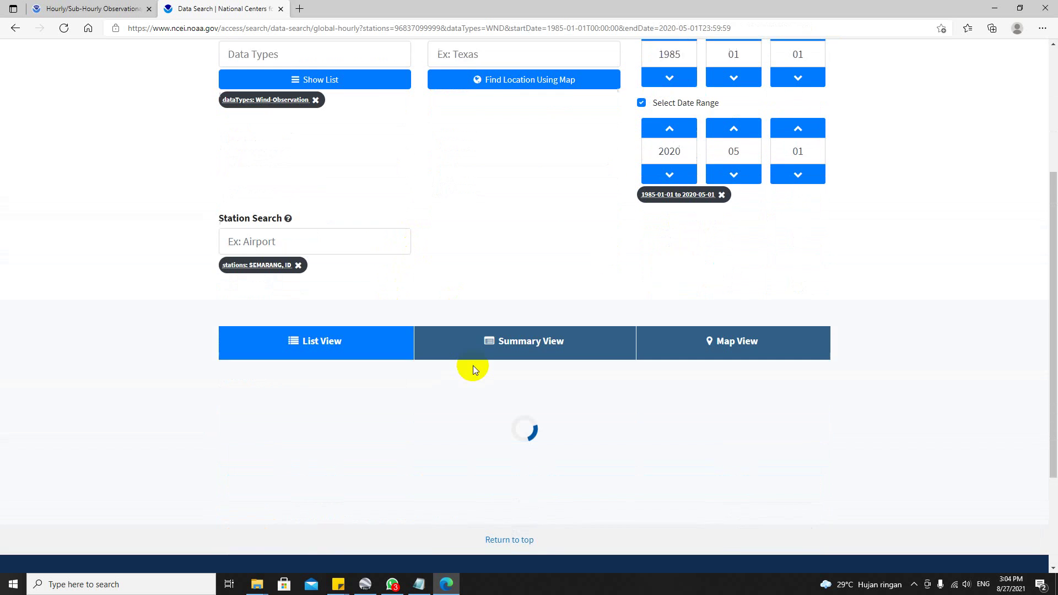
scroll(473, 365, up, 2)
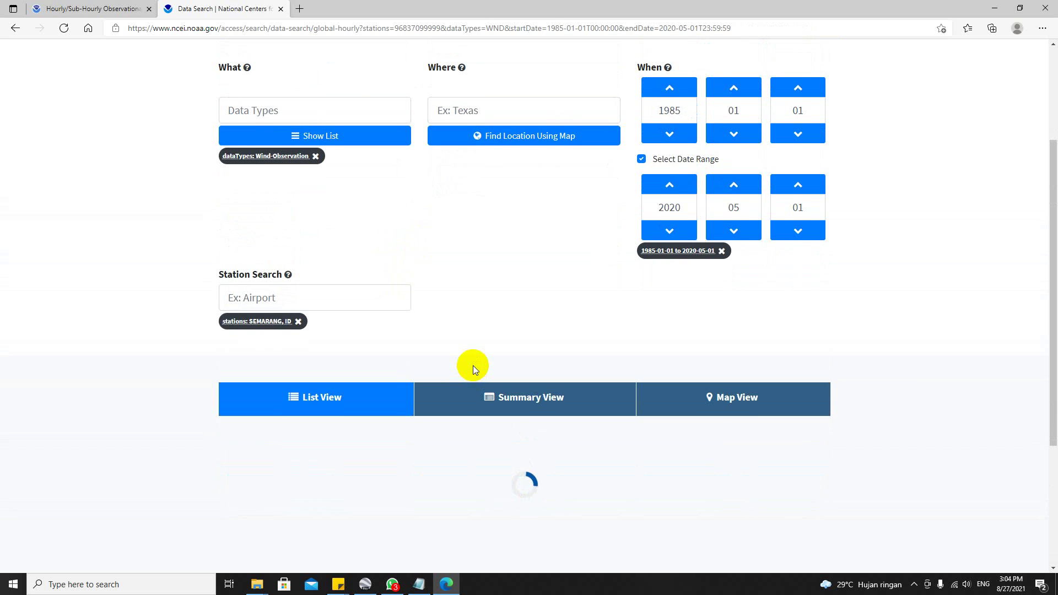
scroll(473, 366, down, 2)
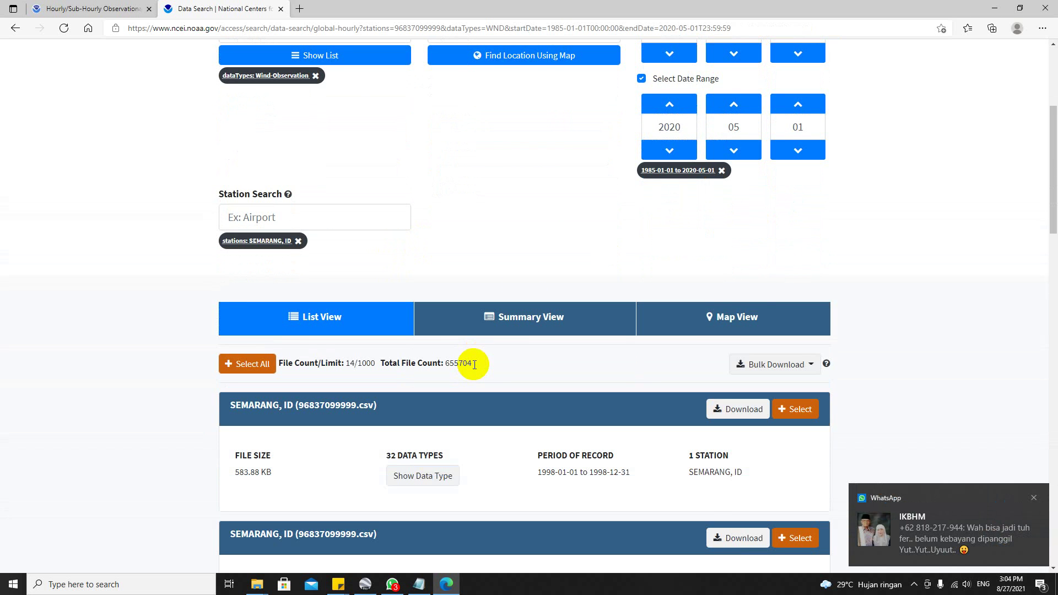
scroll(551, 236, down, 4)
scroll(551, 243, up, 6)
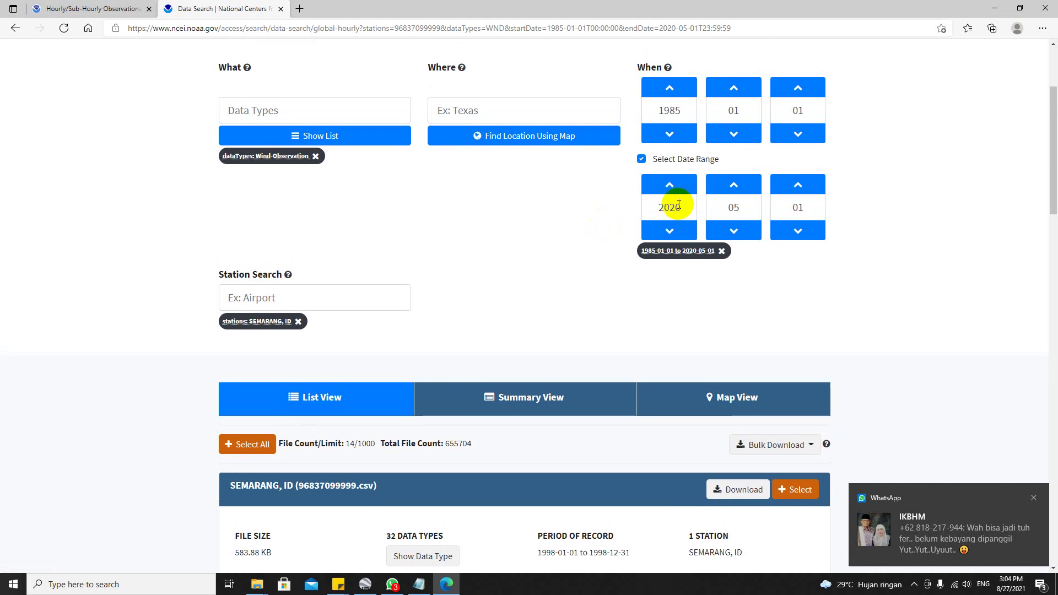
Set the end year of the date range to 2021 and look over the listed SEMARANG yearly files.
click(679, 205)
key(BackSpace)
text(1)
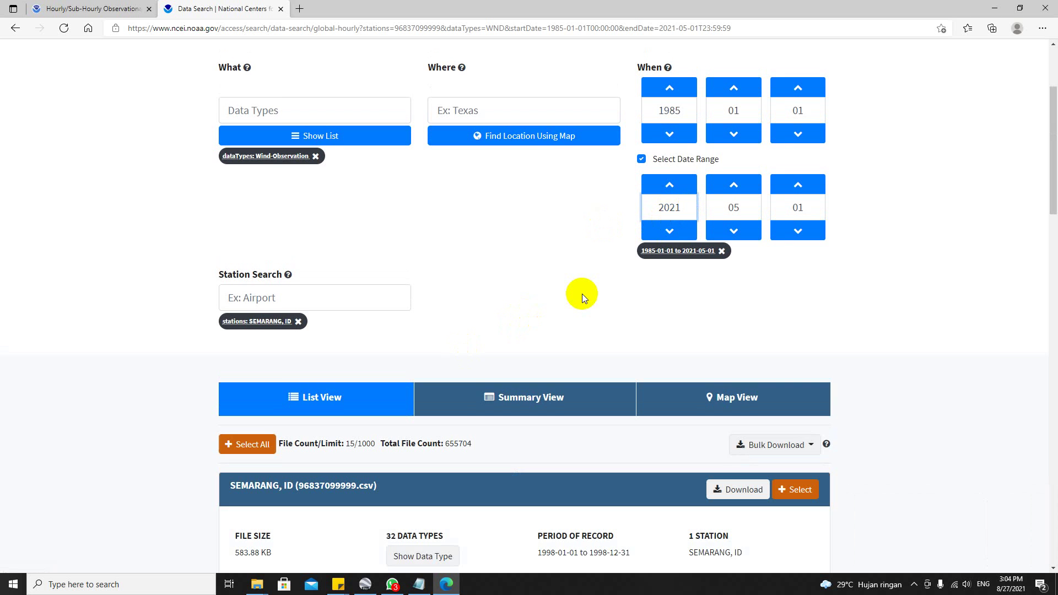
scroll(547, 315, down, 13)
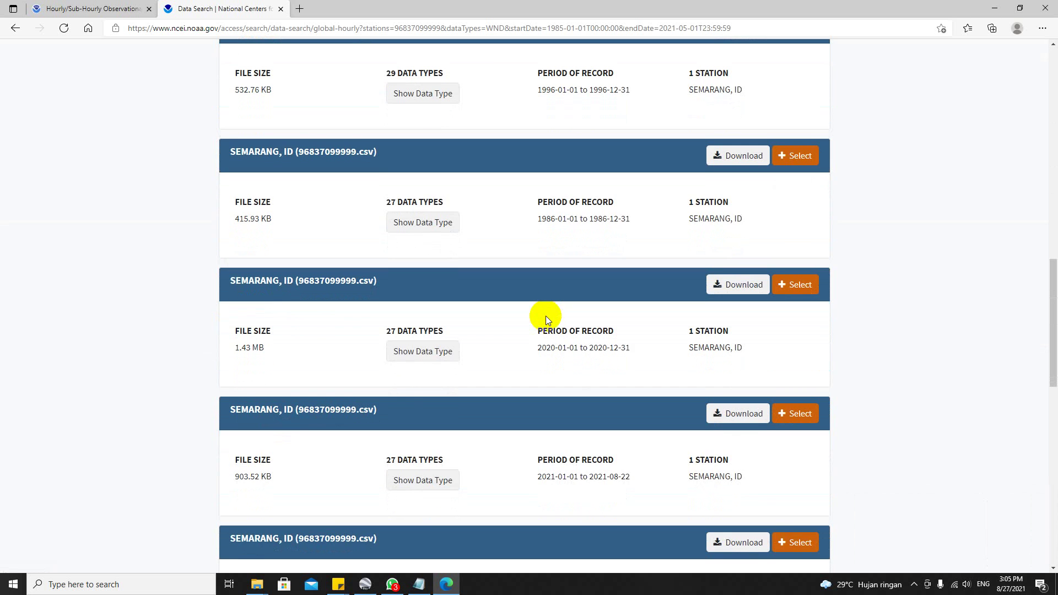
scroll(546, 316, up, 15)
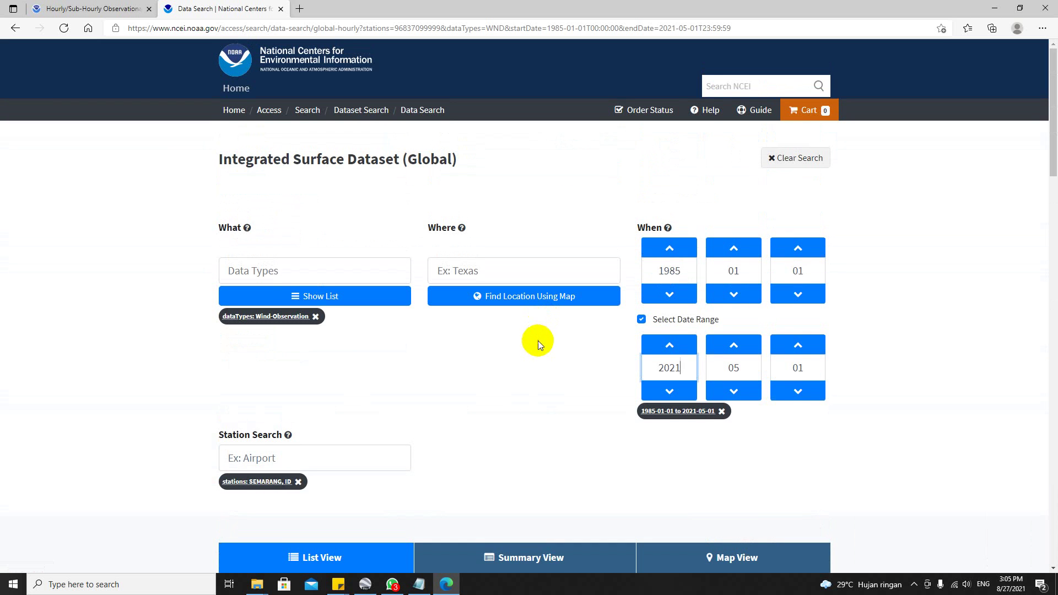
Try the NCEI direct bulk download for the listed SEMARANG files and return to the data search results.
scroll(516, 356, down, 4)
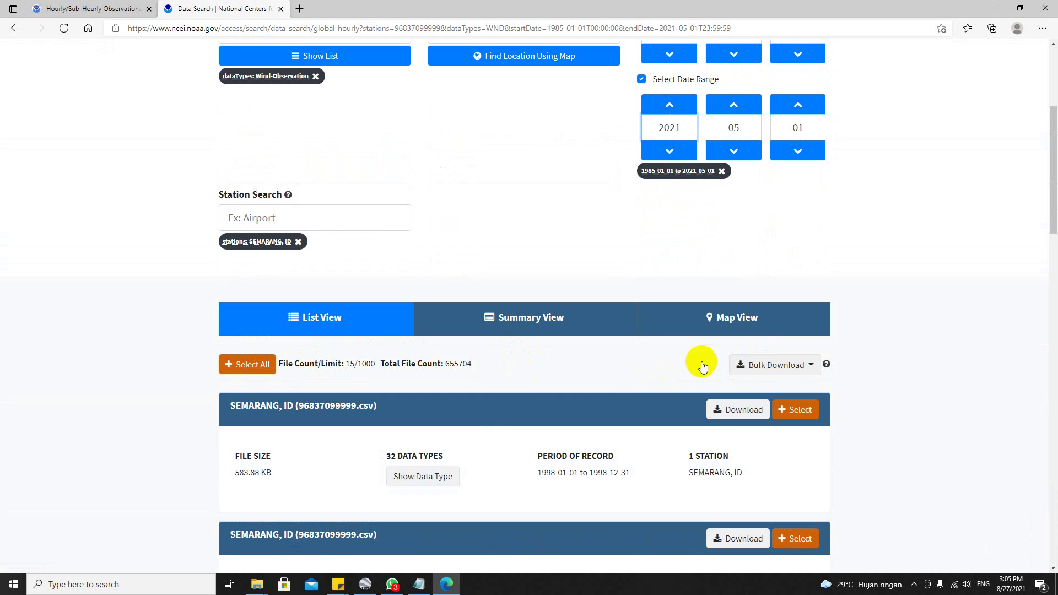
click(764, 367)
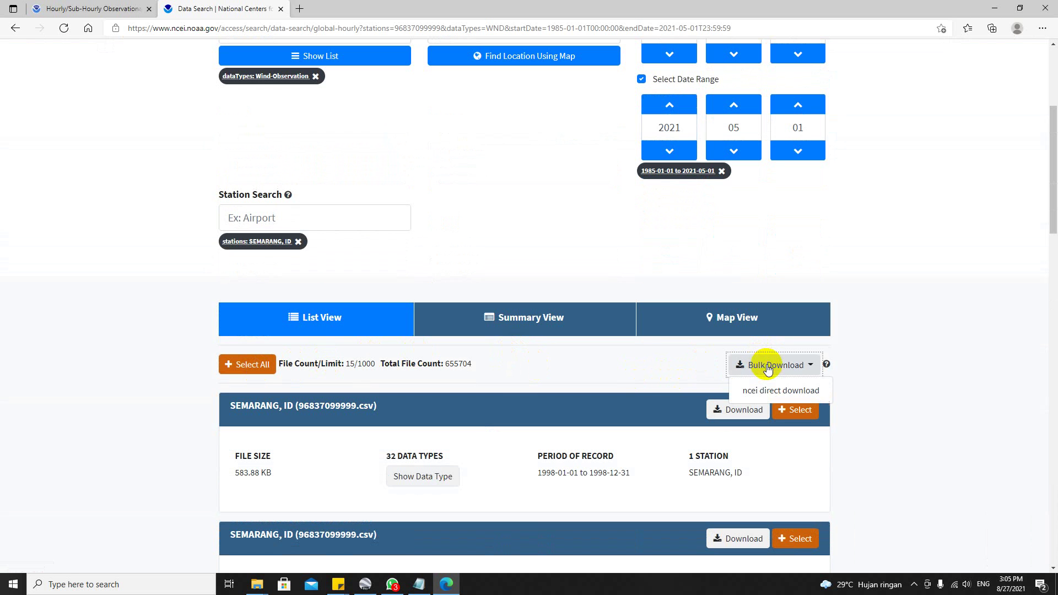
click(781, 393)
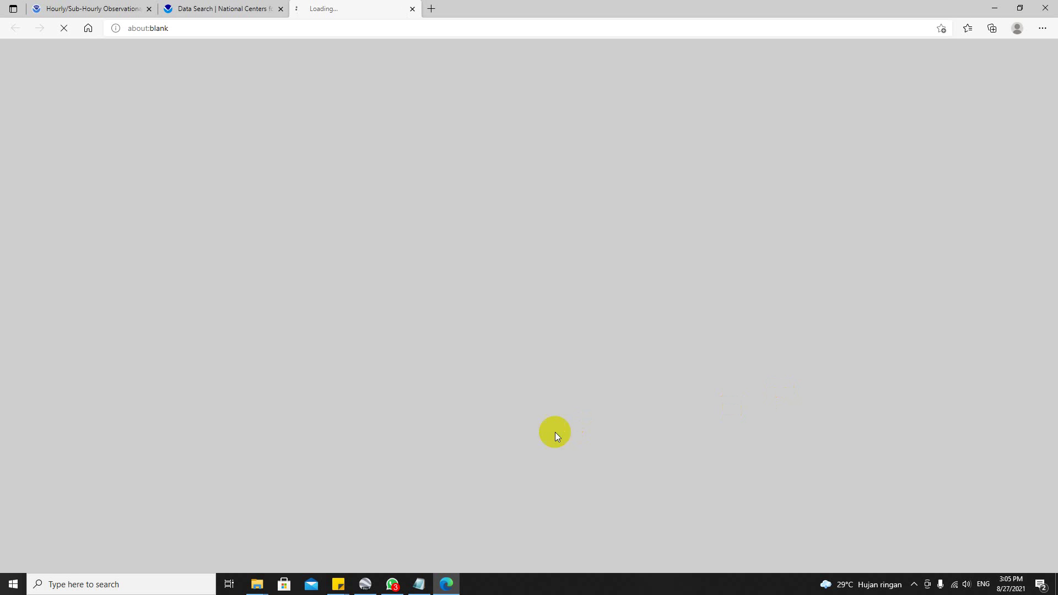
key(ctrl+shift+Tab)
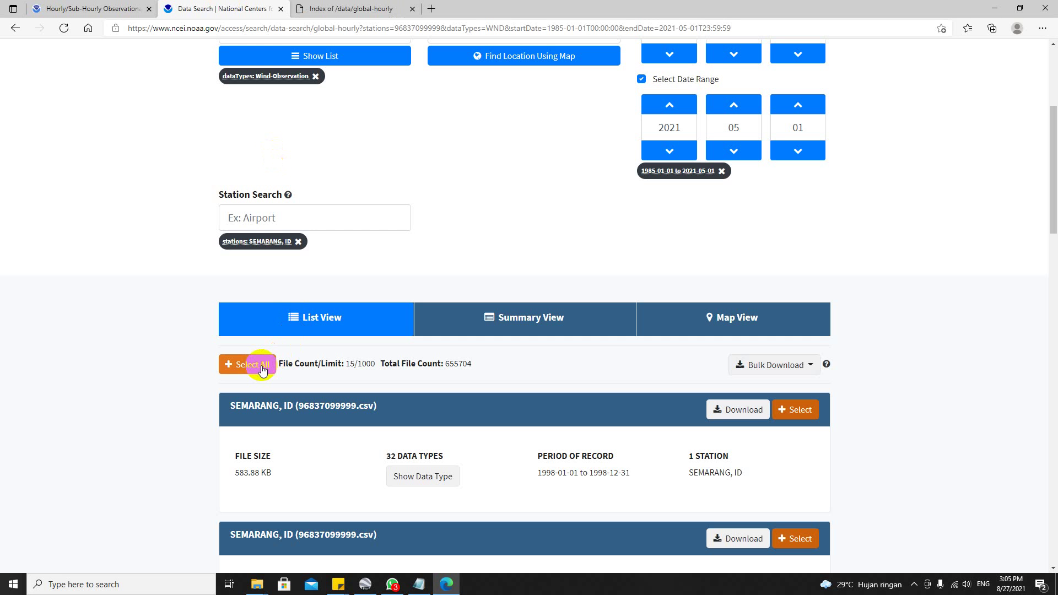
Select all the listed SEMARANG files and quick-add them to the cart in csv format.
click(262, 366)
click(412, 8)
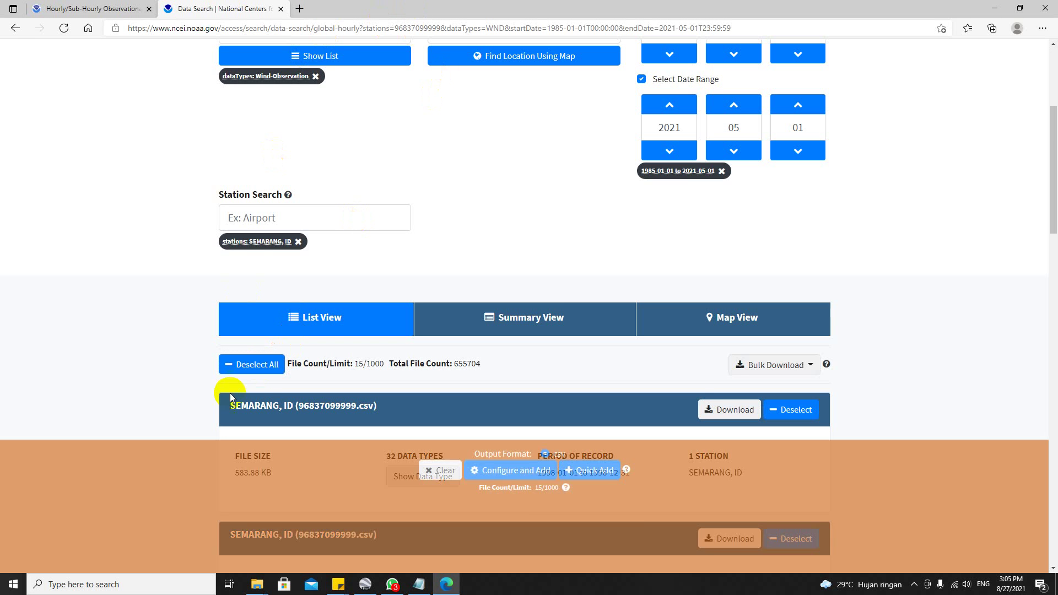
scroll(558, 390, down, 2)
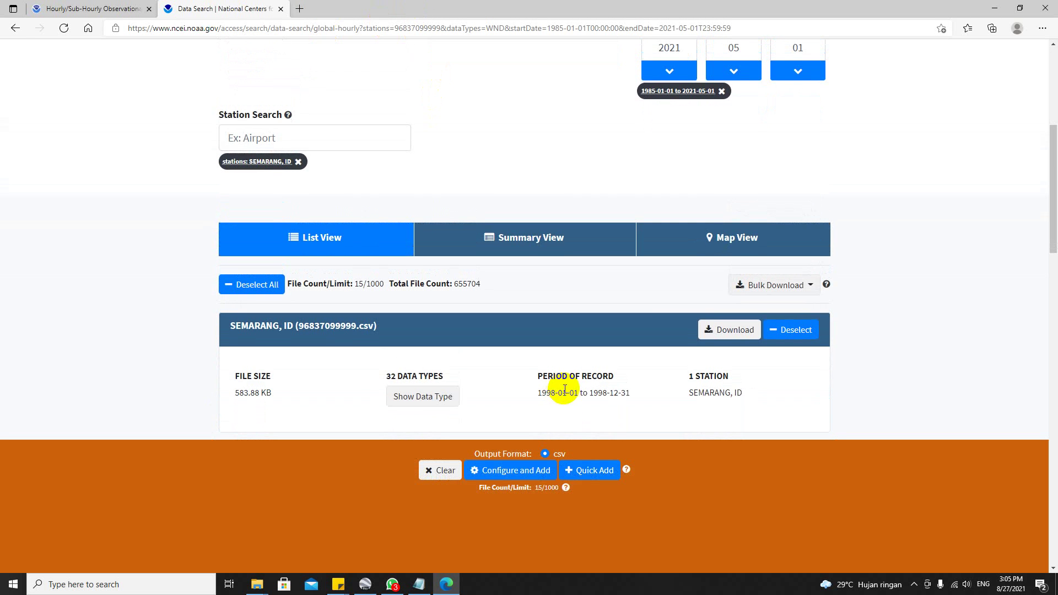
click(568, 470)
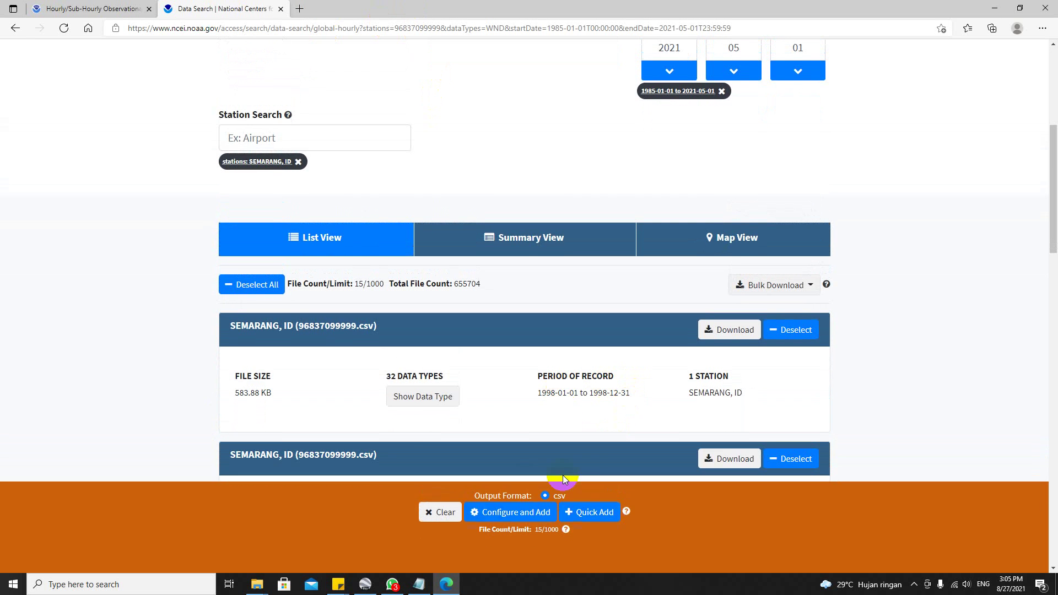
click(595, 547)
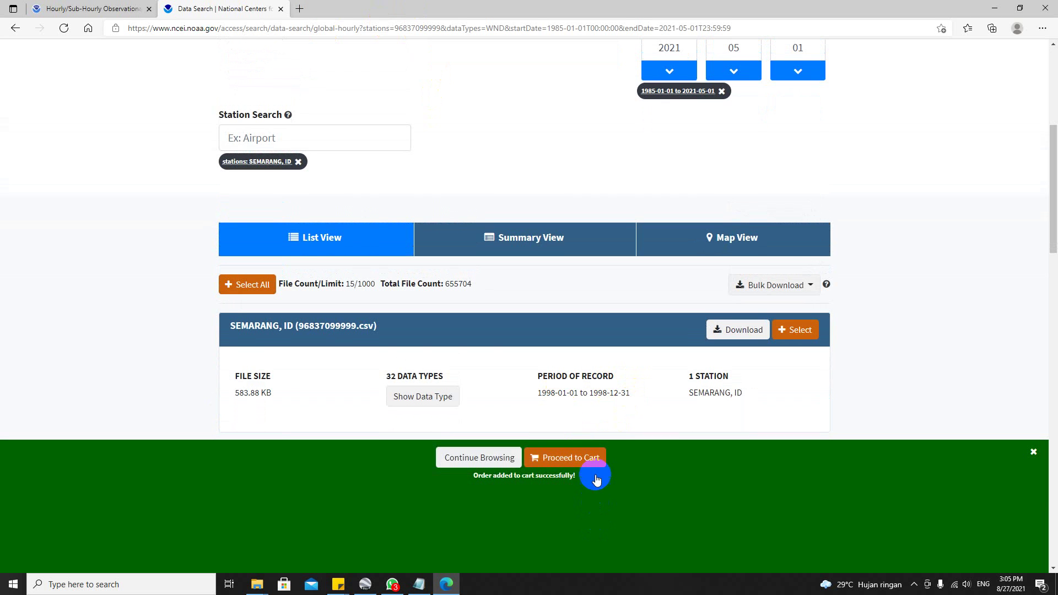
Proceed to the cart and submit the order with the contact e-mail entered in both e-mail fields.
click(584, 462)
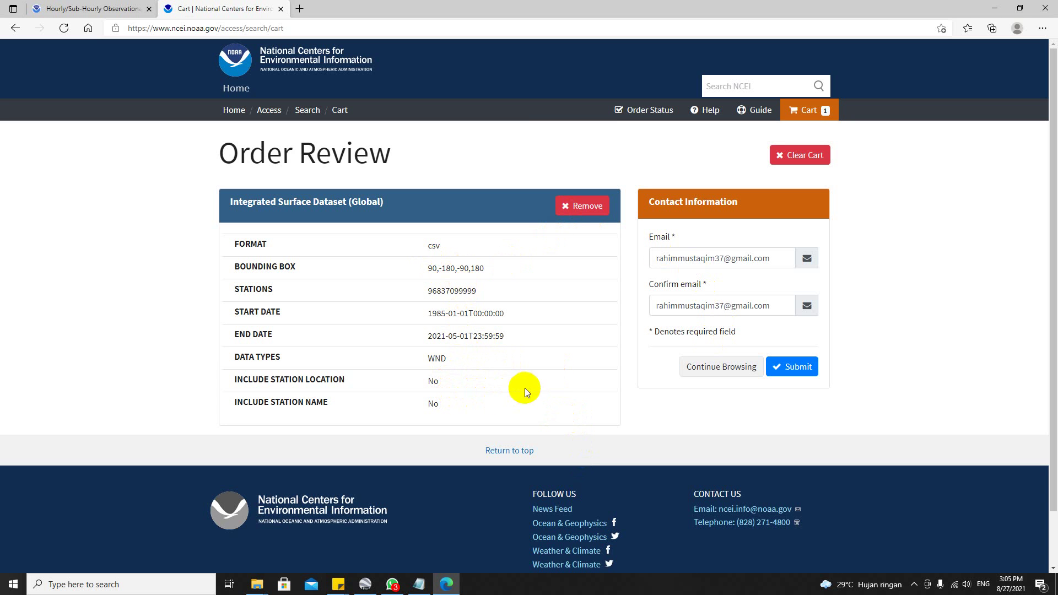
click(720, 259)
click(723, 307)
click(806, 368)
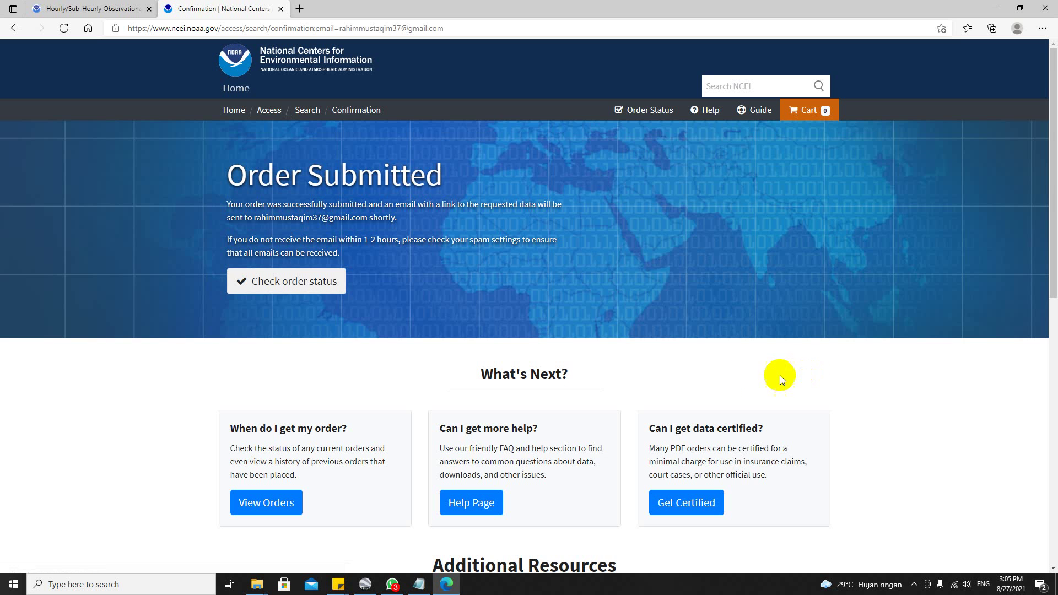
scroll(620, 319, down, 5)
scroll(619, 318, up, 5)
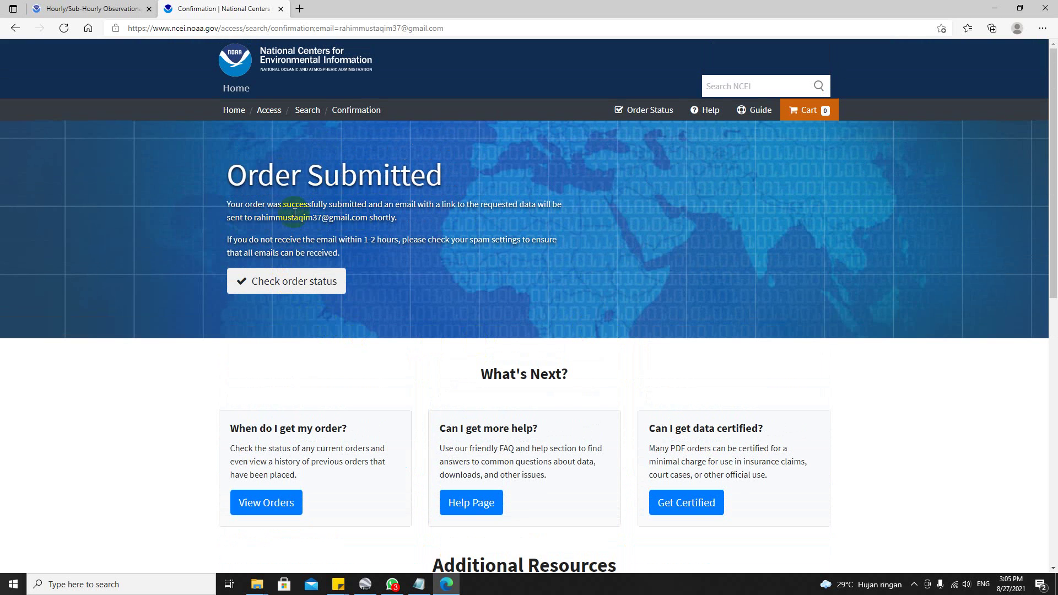
Open Gmail in a new tab and read the newest NCEI Orders message about the submitted request.
click(300, 8)
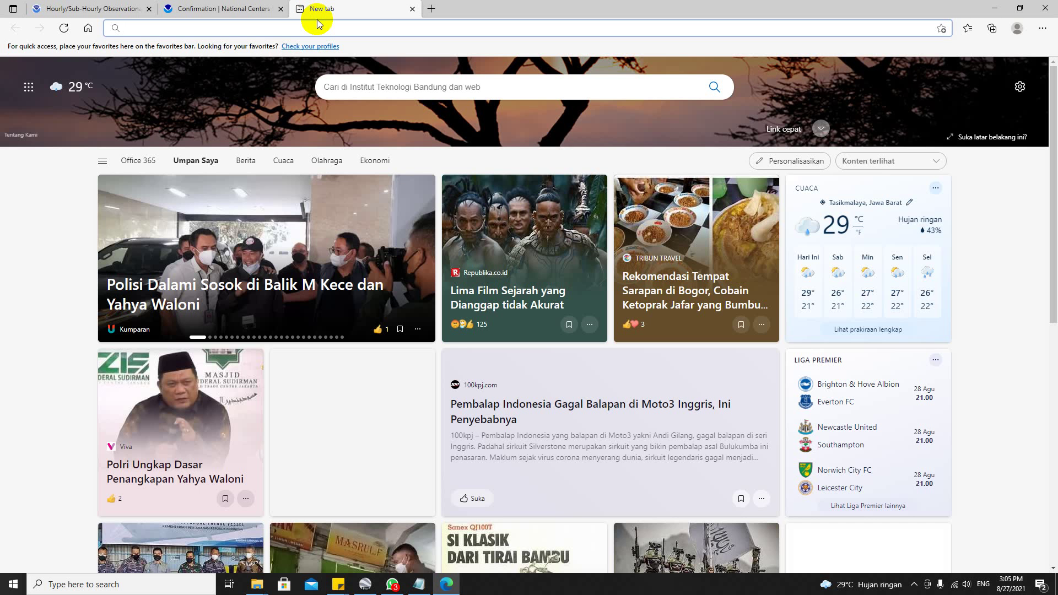
text(gma)
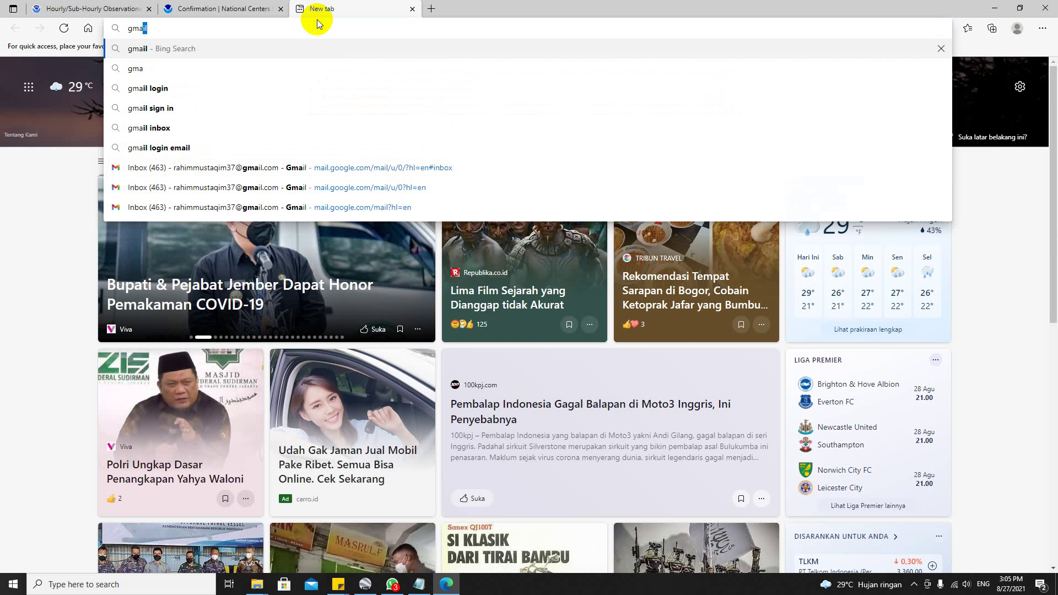
key(Return)
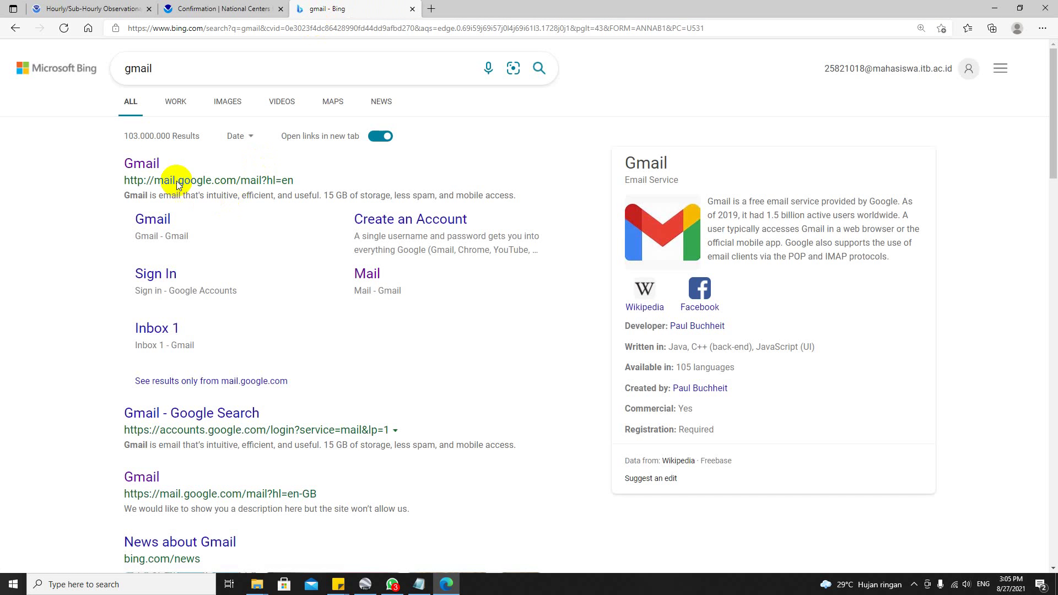
click(156, 165)
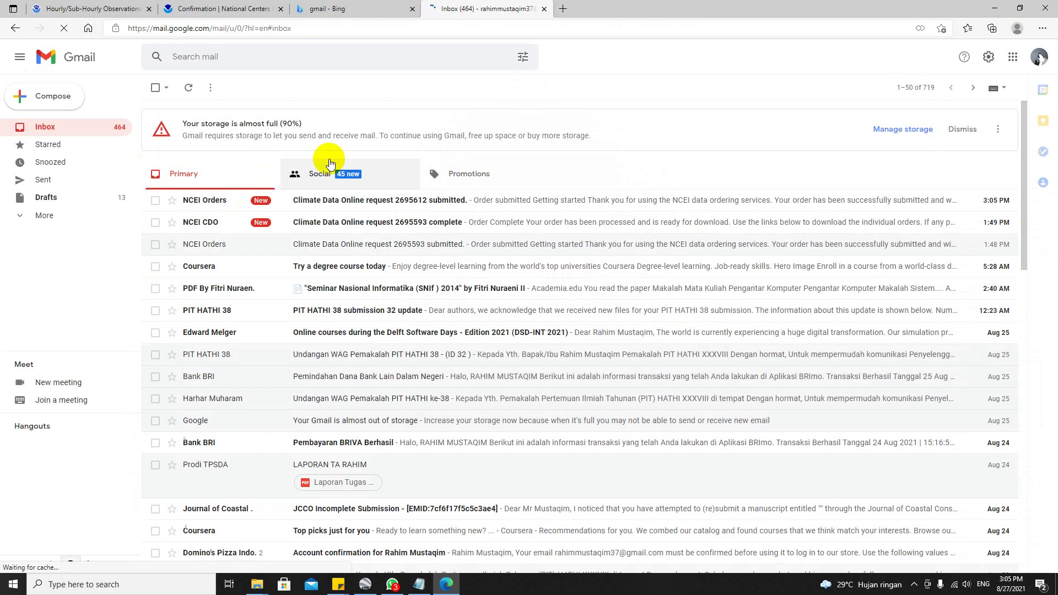
click(222, 209)
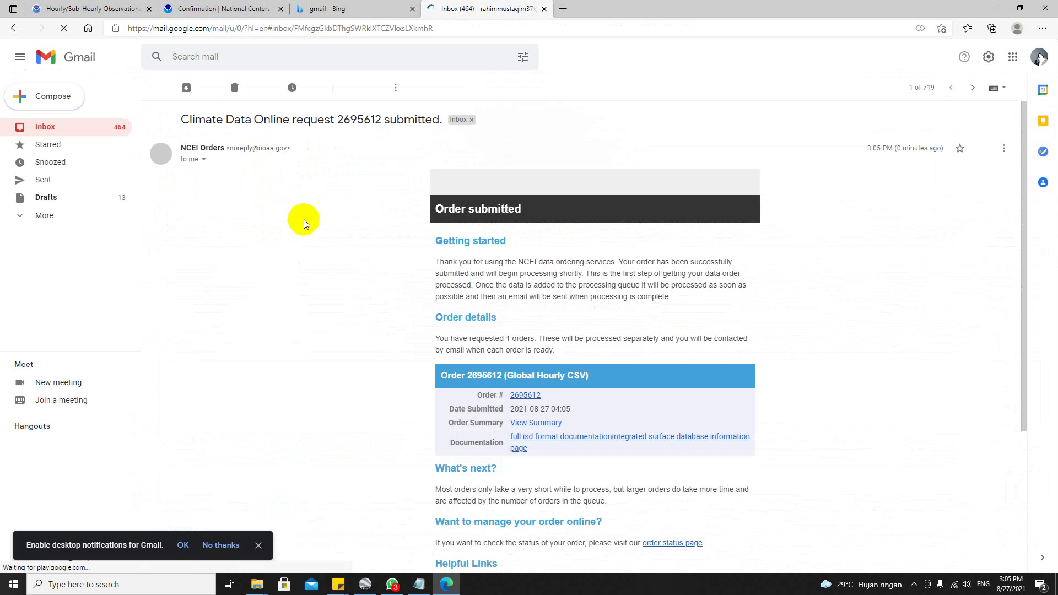
scroll(577, 319, down, 2)
scroll(540, 349, down, 1)
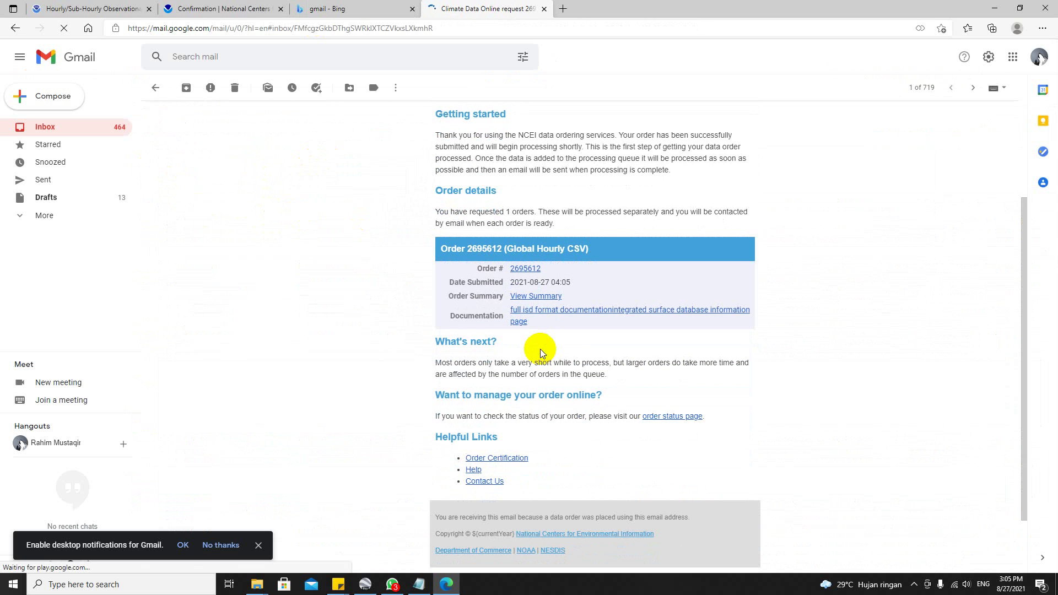
Open the order status page linked in the e-mail and look up the order with the order number from the message.
click(677, 417)
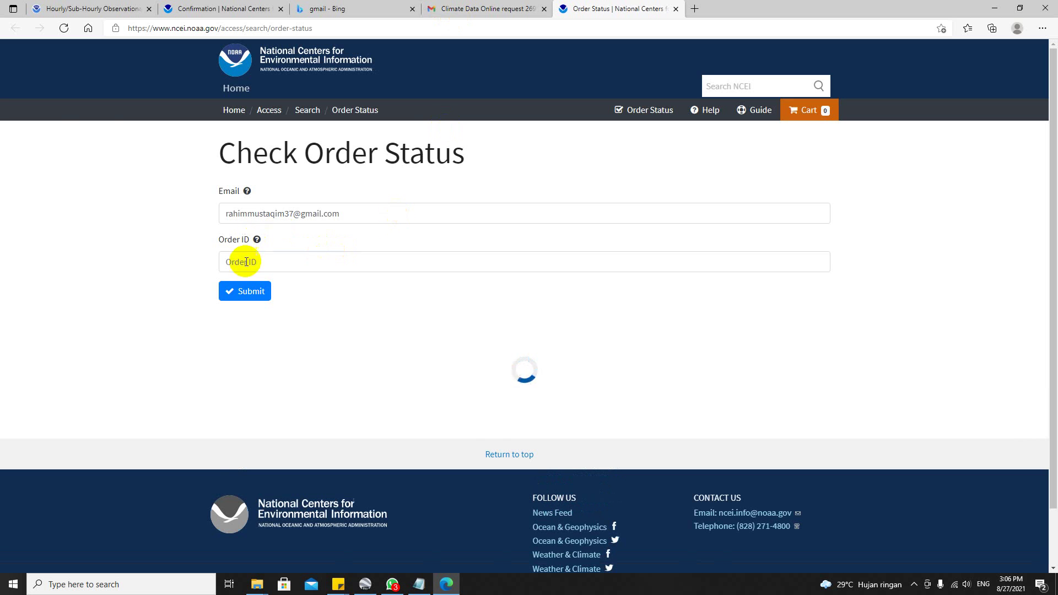
click(246, 262)
click(437, 9)
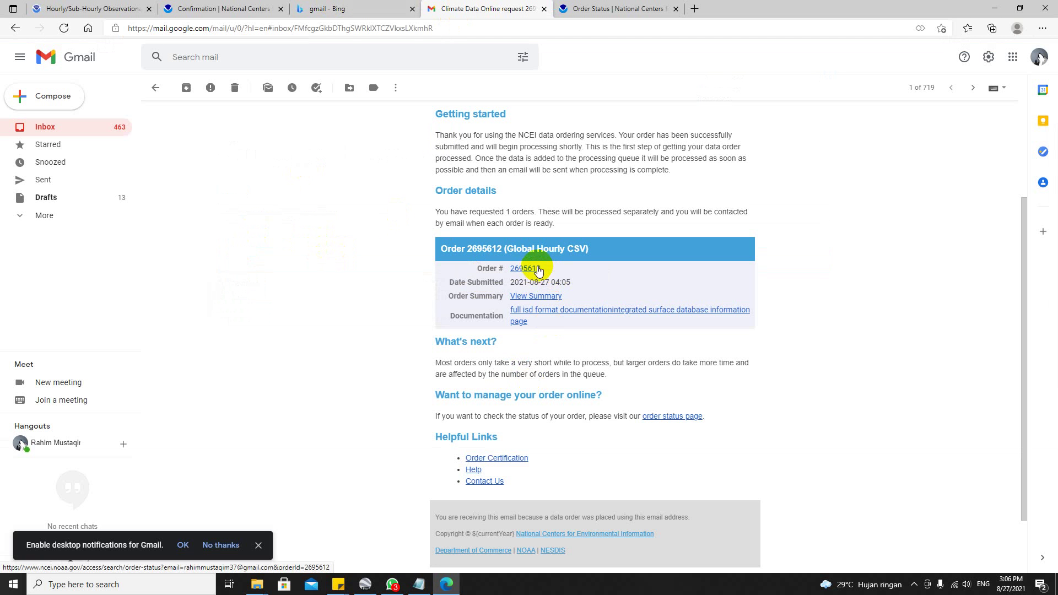
drag(543, 271, 521, 269)
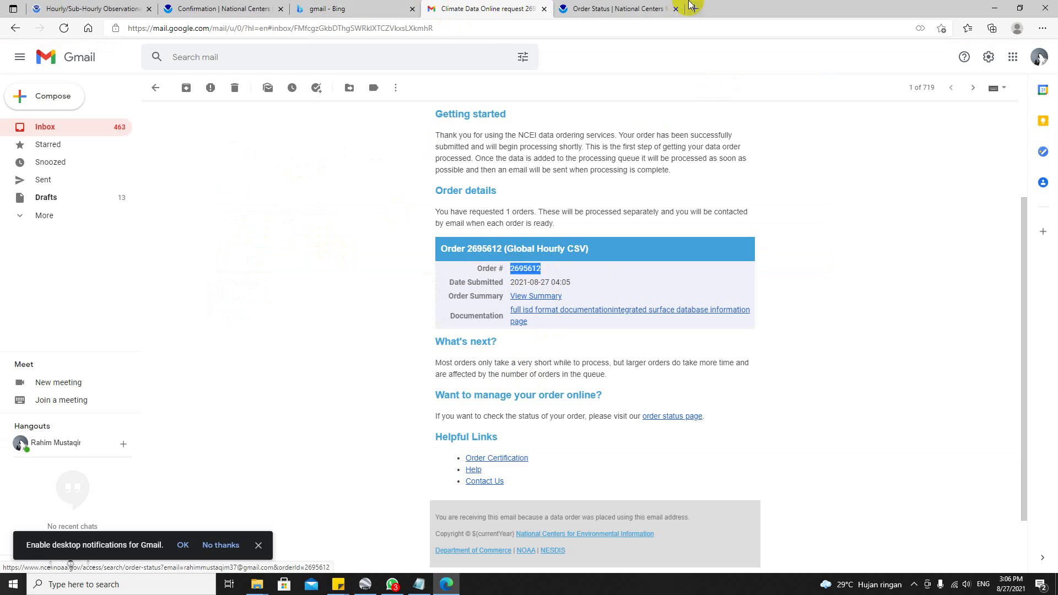
click(634, 8)
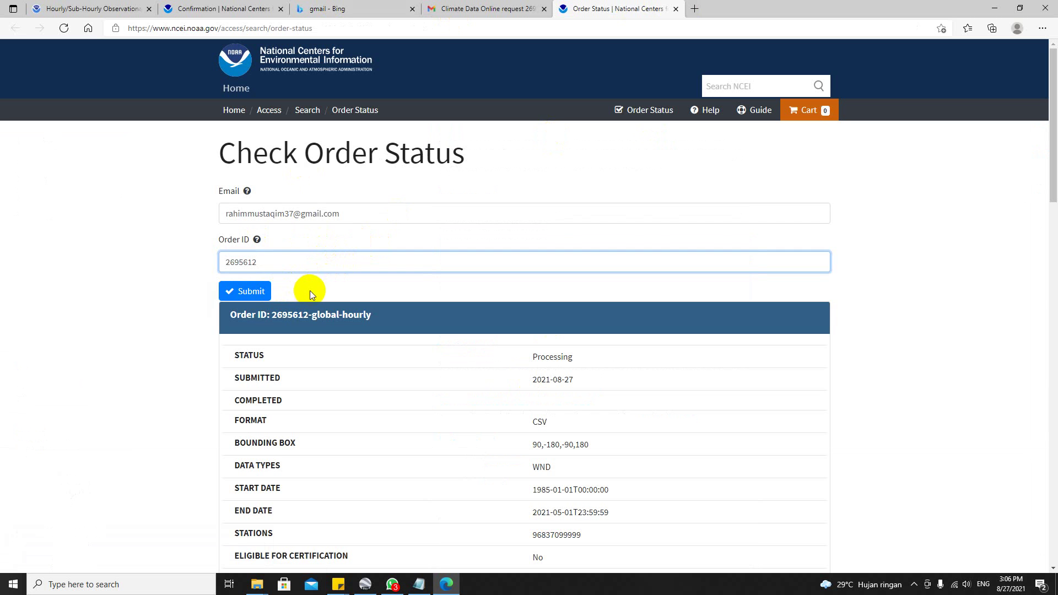
click(249, 291)
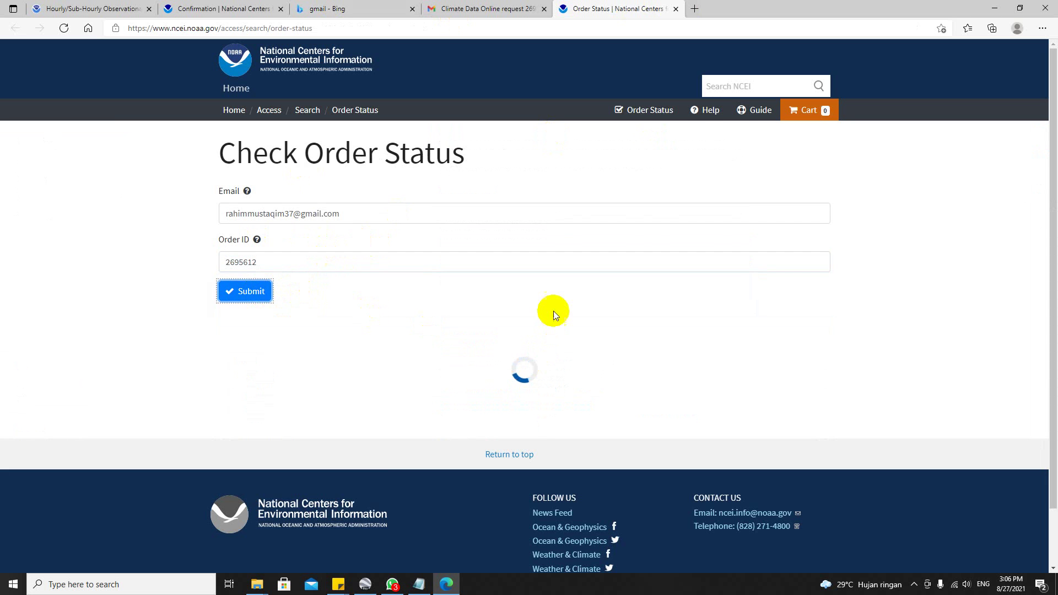
Recheck the order's status and download the completed wind data CSV.
scroll(564, 342, down, 5)
scroll(564, 346, up, 1)
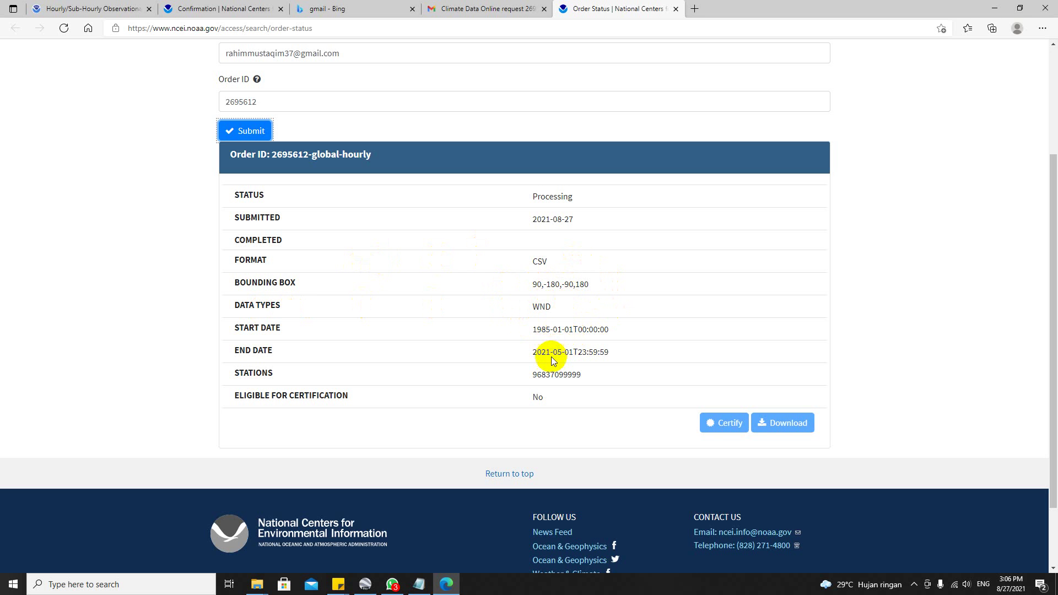
click(779, 424)
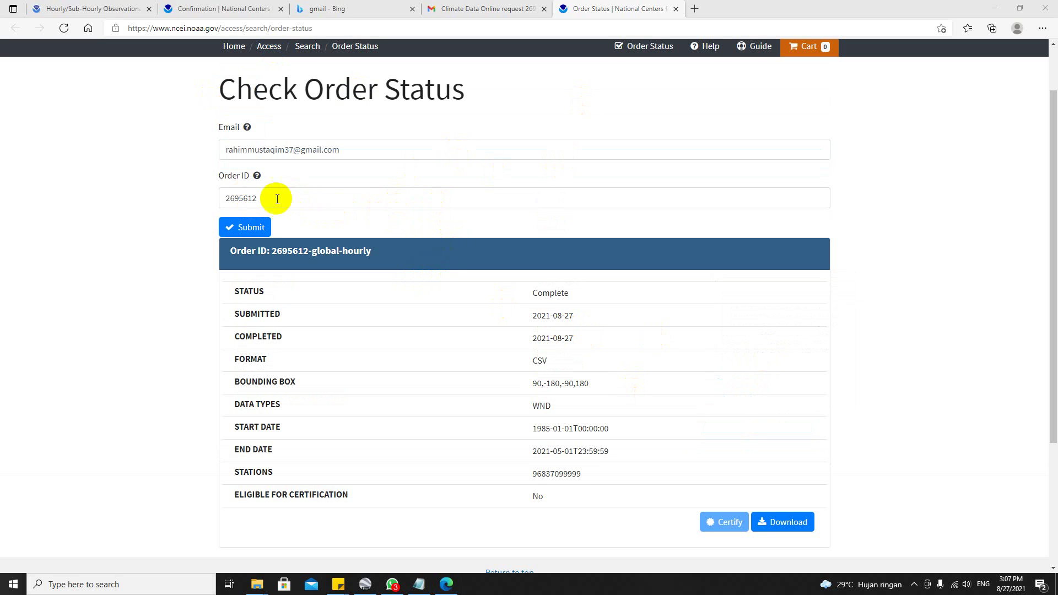
click(258, 230)
scroll(619, 354, down, 3)
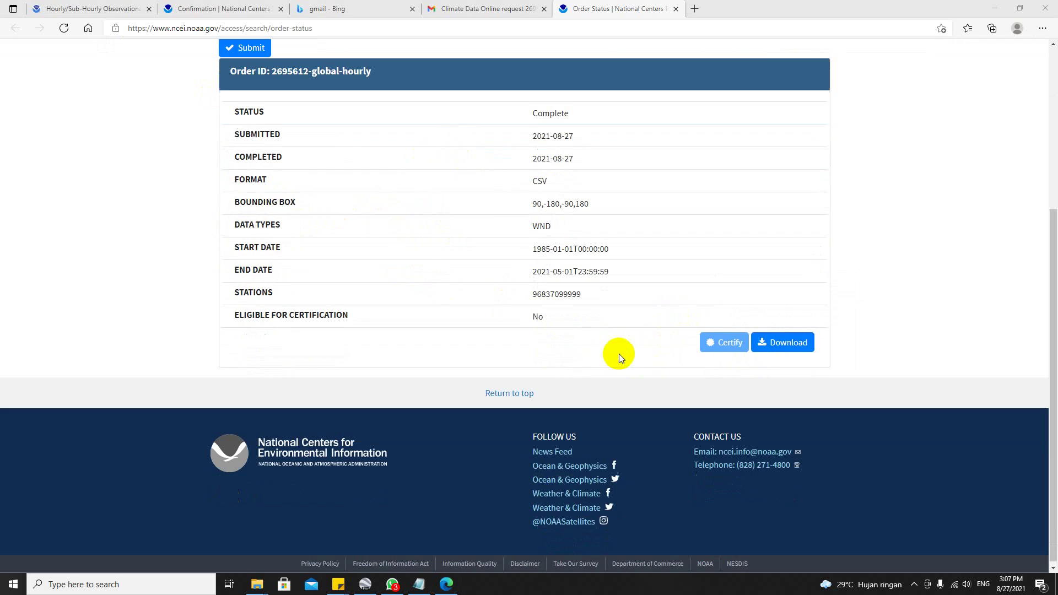
click(779, 342)
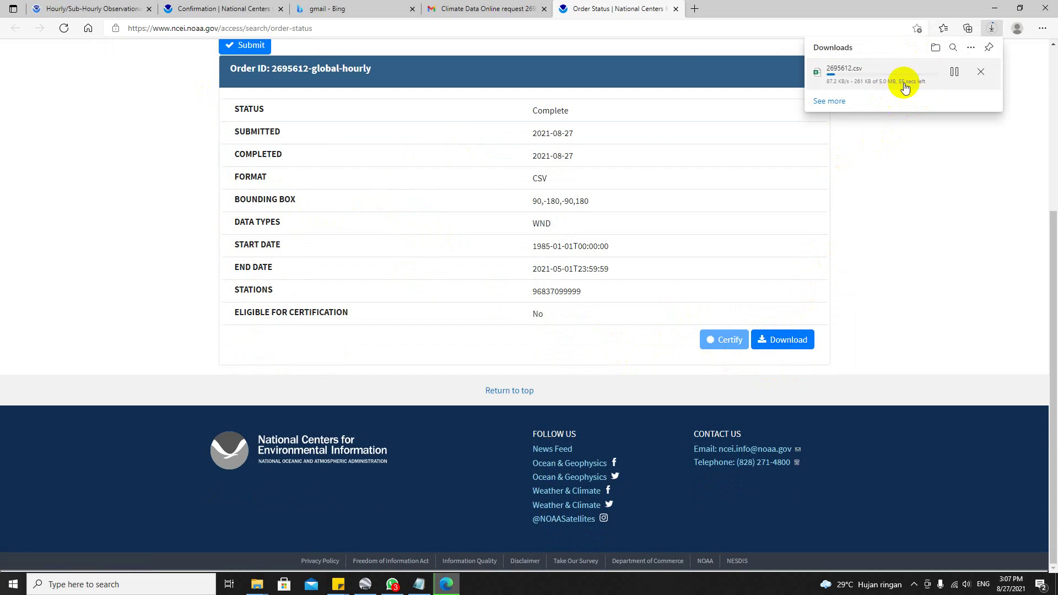
click(248, 9)
click(134, 64)
click(99, 9)
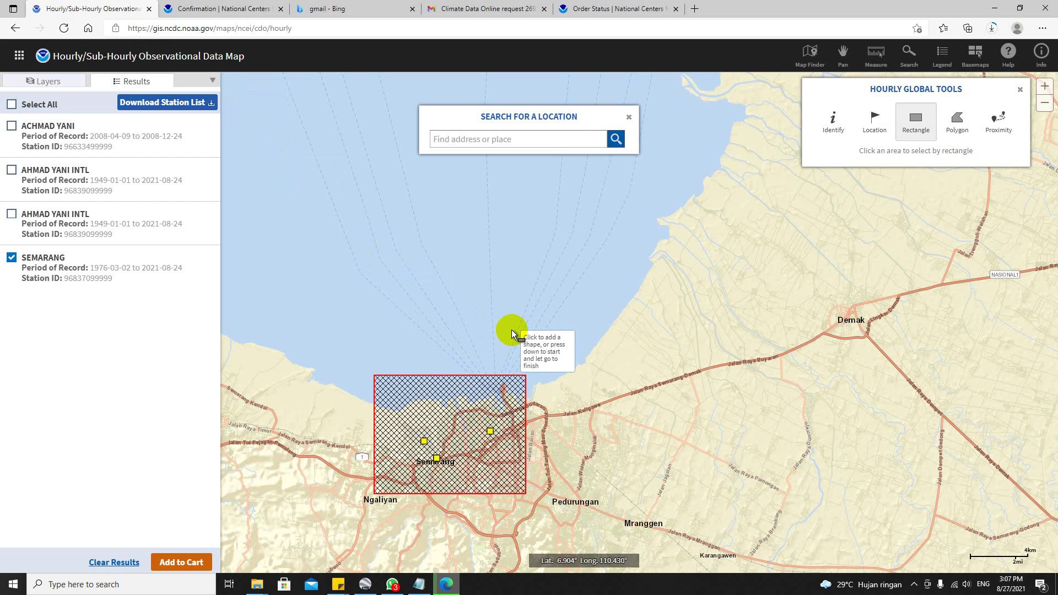
click(587, 6)
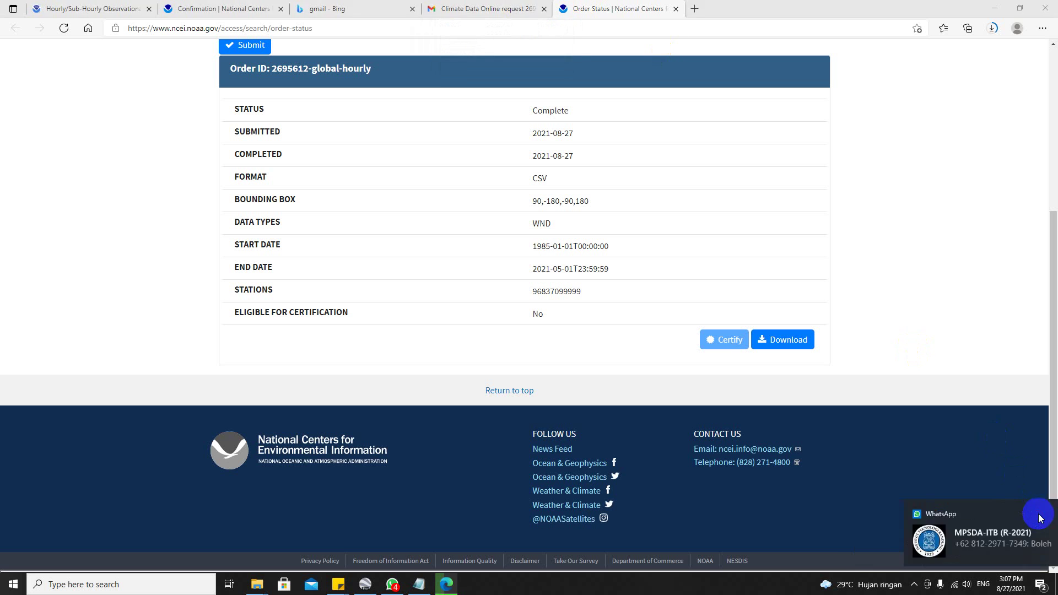
click(1034, 514)
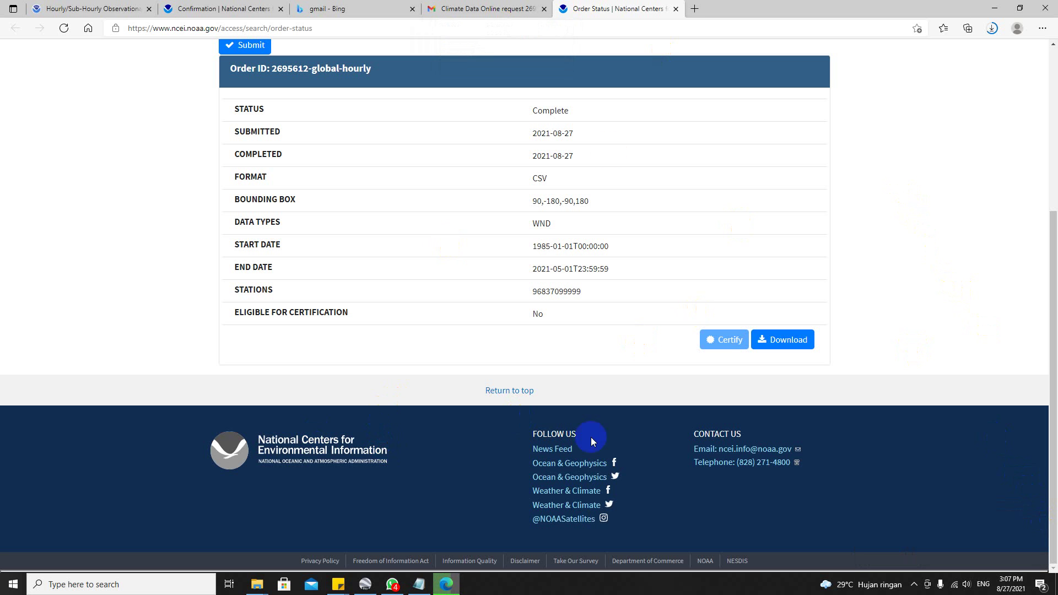
Switch to File Explorer and show the Downloads folder sorted by date modified, newest first.
click(999, 7)
mouse_move(259, 593)
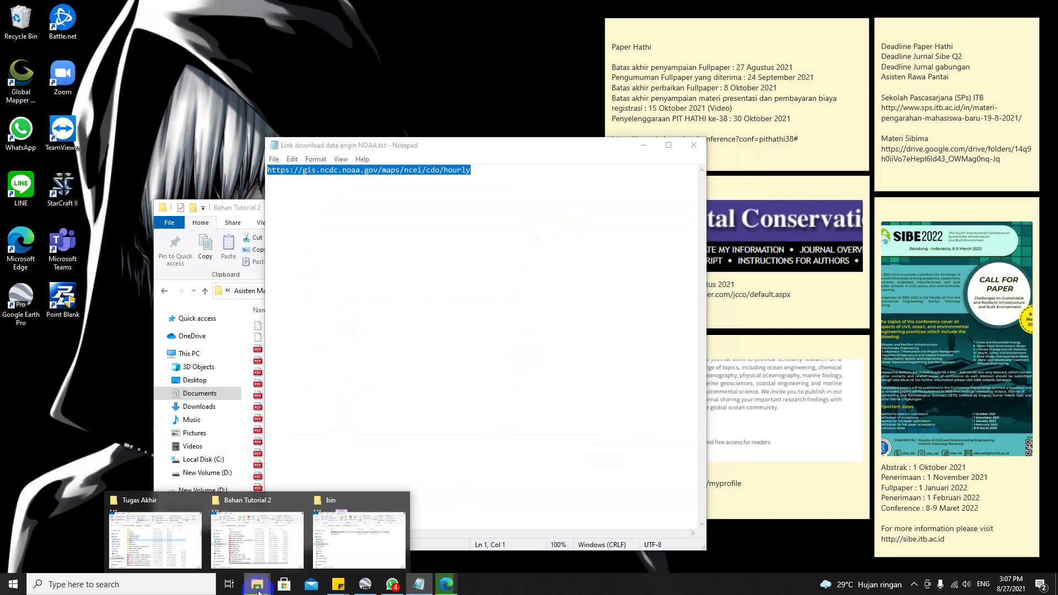
click(130, 524)
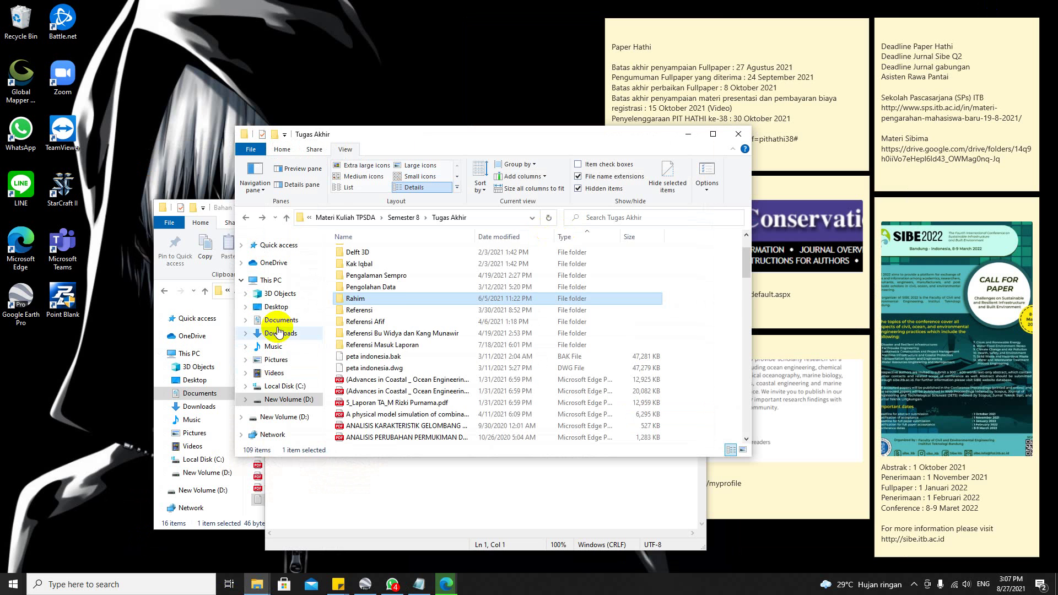
click(276, 333)
click(515, 237)
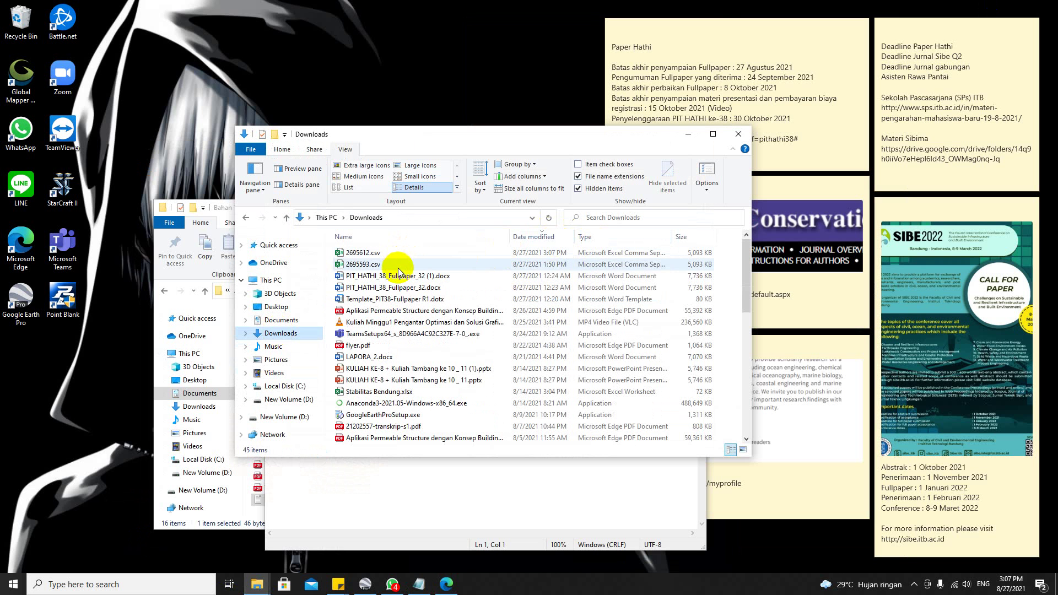
Open the CSV file dated 8/27/2021 1:50 PM in Excel and maximize its window.
click(398, 268)
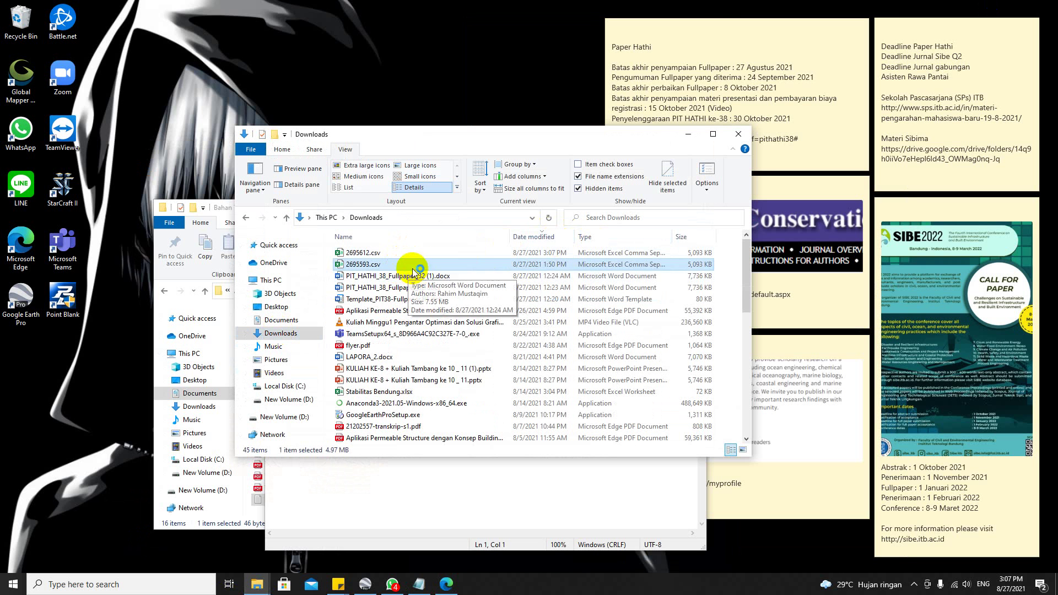
double_click(413, 269)
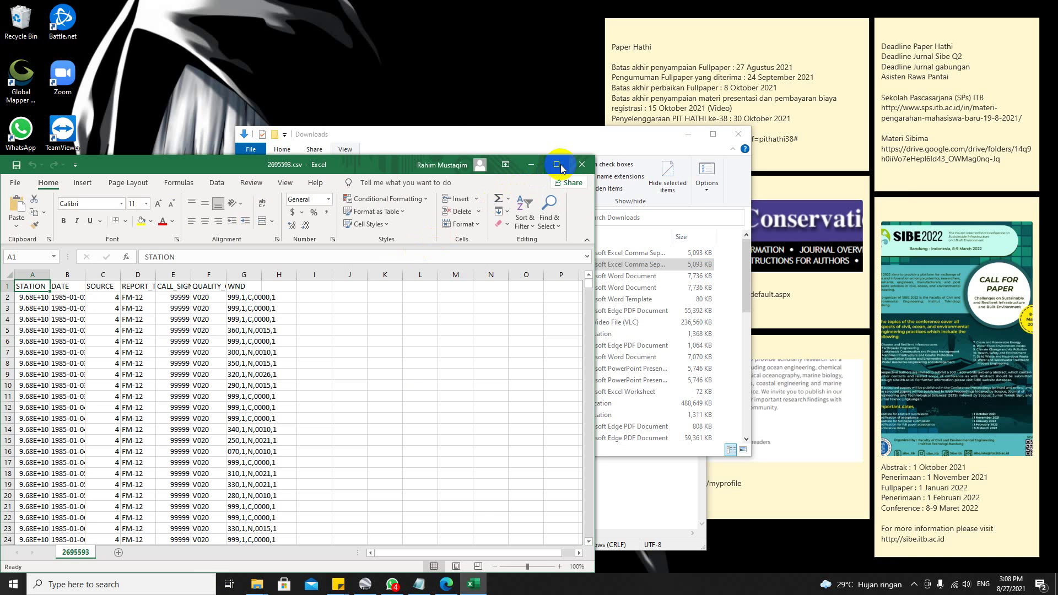
click(557, 164)
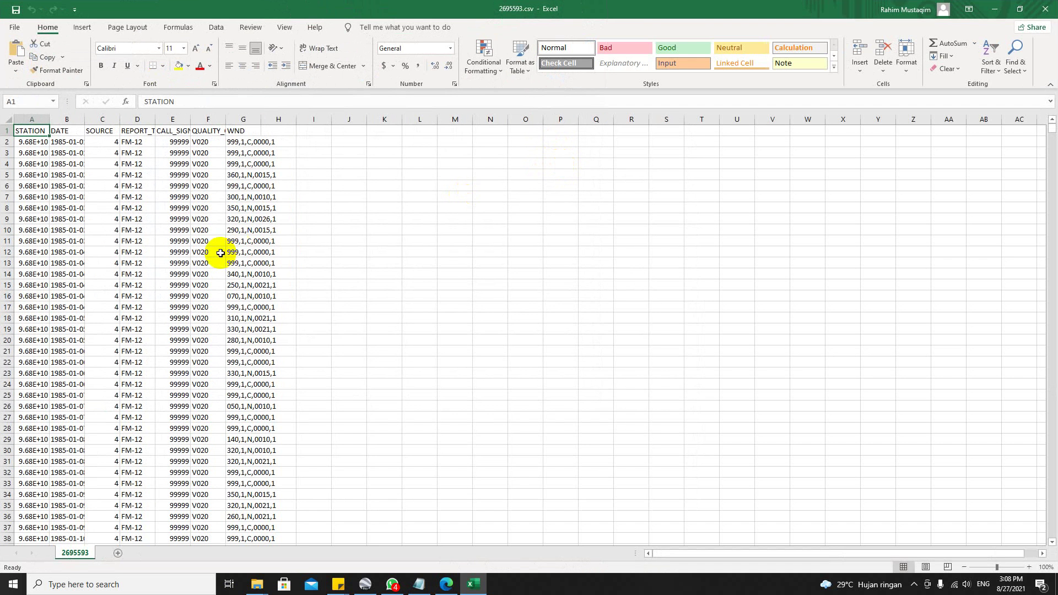
AutoFit the widths of columns B through G so the full dates, headers and WND values show.
double_click(83, 121)
click(221, 188)
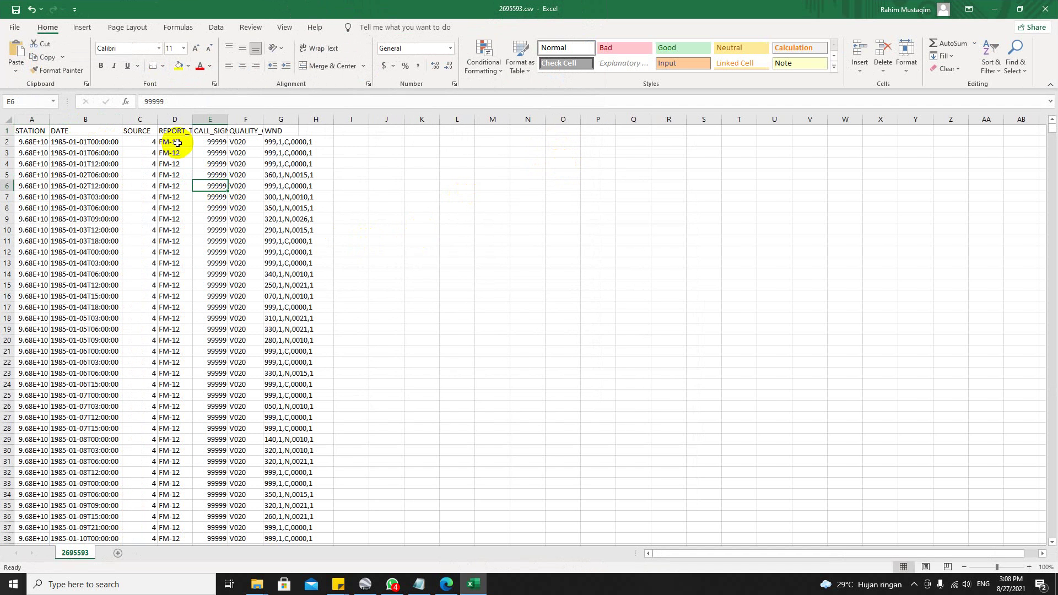
double_click(158, 119)
double_click(188, 119)
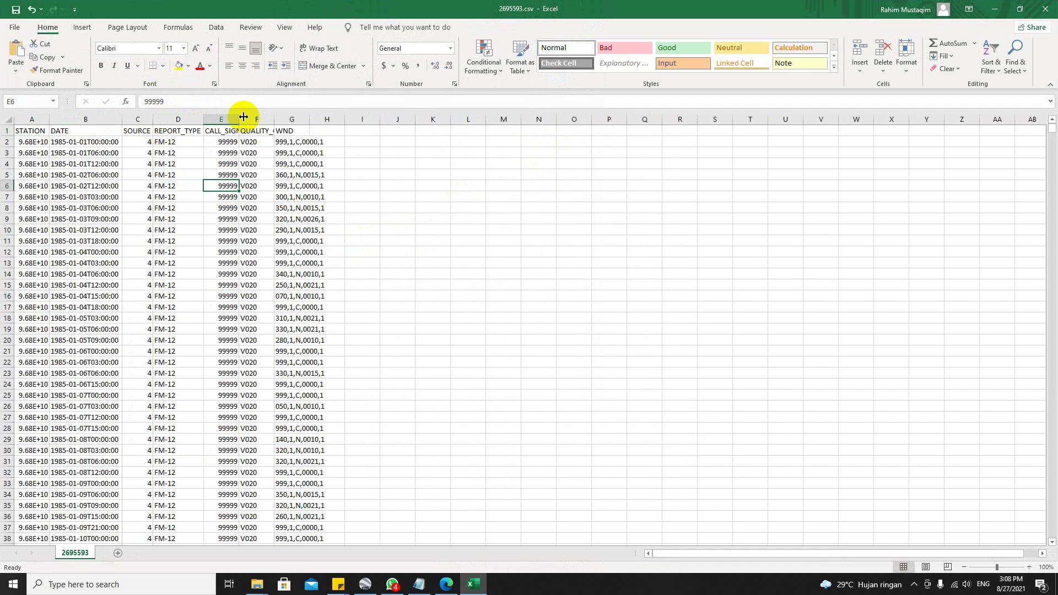
double_click(240, 119)
double_click(279, 119)
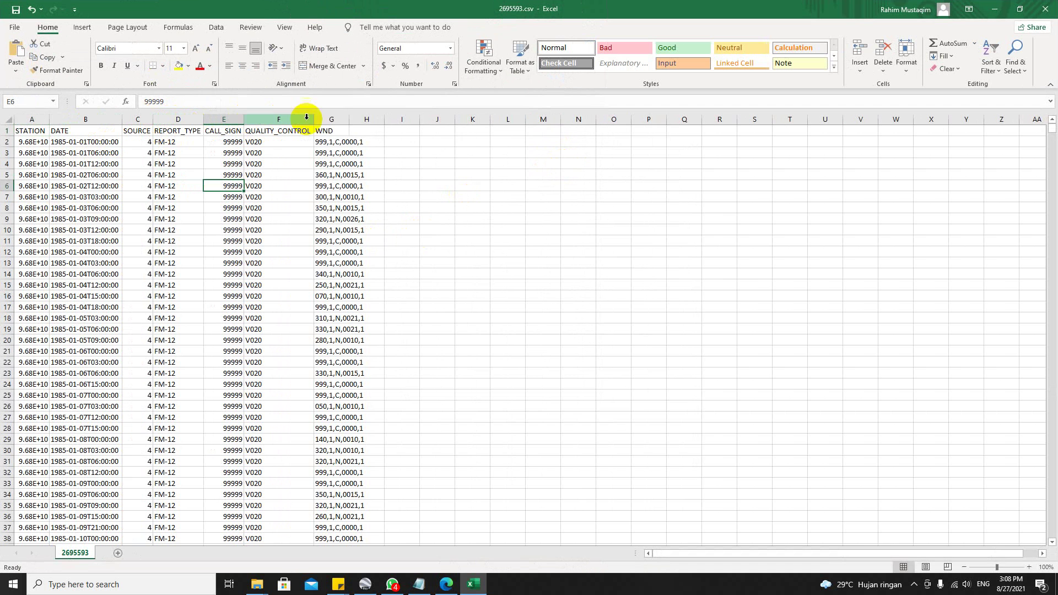
double_click(349, 119)
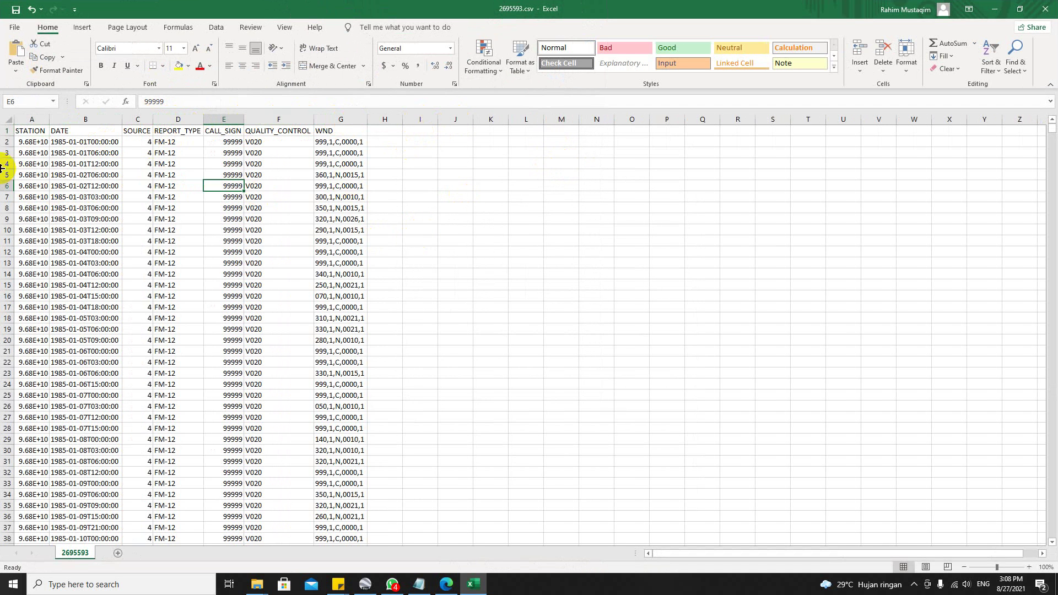
Snap the CSV window to the left half of the screen and bring up the Downloads folder window beside it.
click(86, 142)
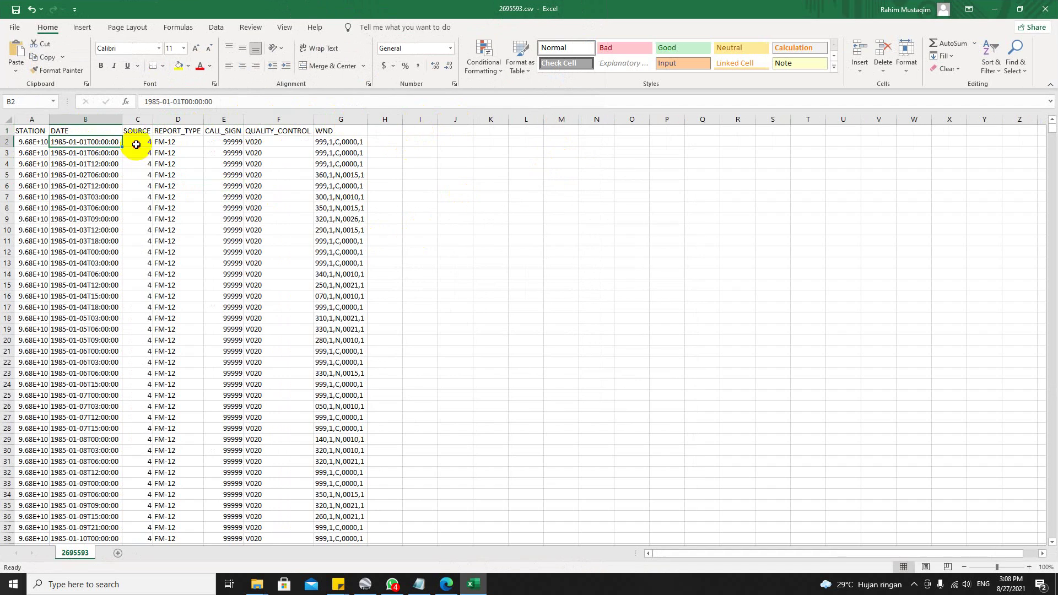
drag(346, 143, 349, 338)
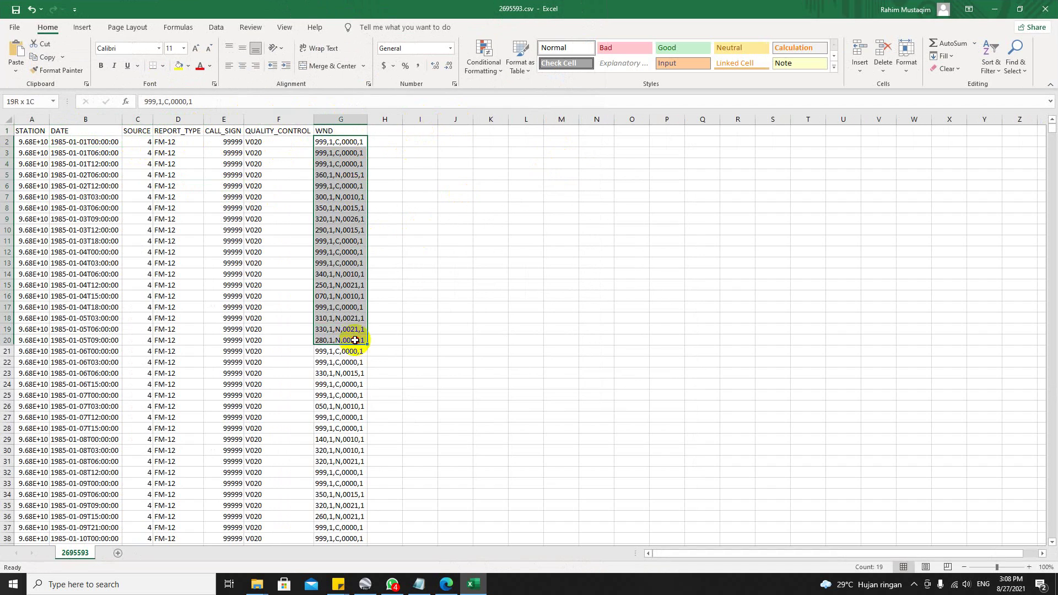
key(super+Left)
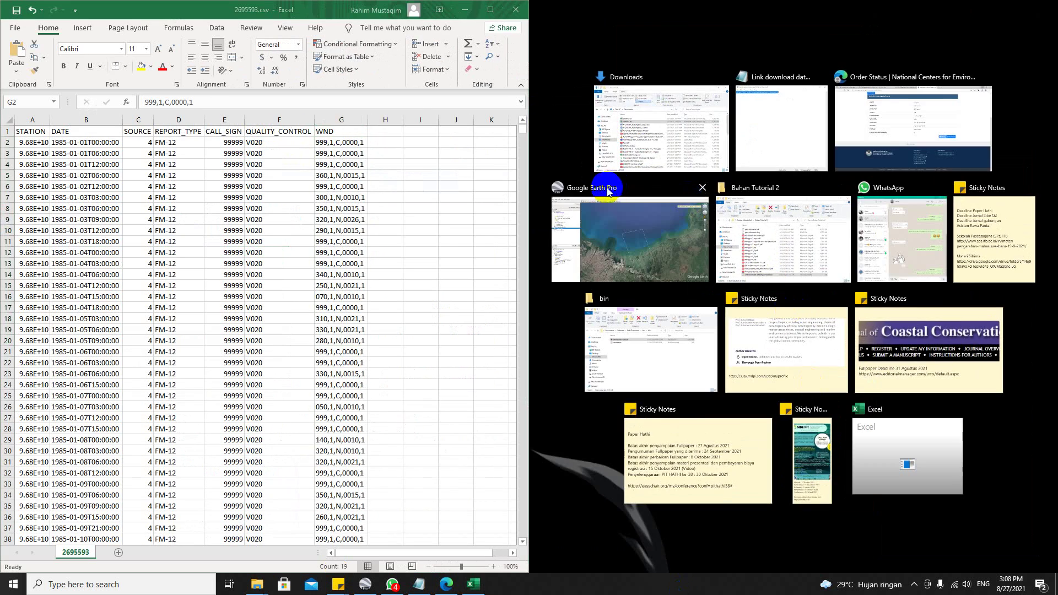
click(566, 178)
drag(602, 130, 814, 143)
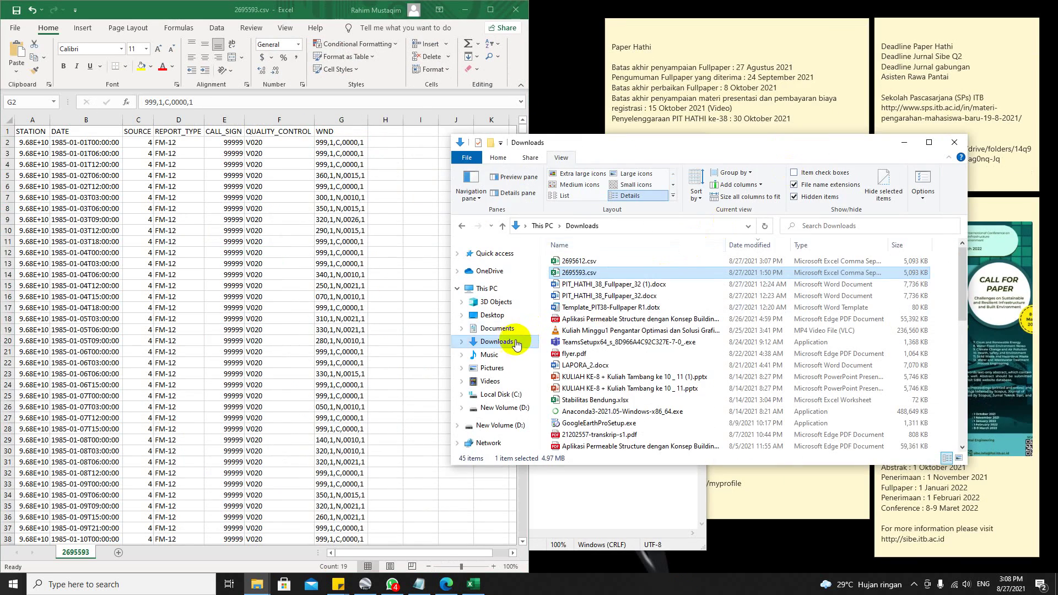
Go to Documents > Magister Pengelolaan Sumber Daya Air > Penelitian > Paper Analisis Endapan > Analisis Hindcasting.
click(498, 330)
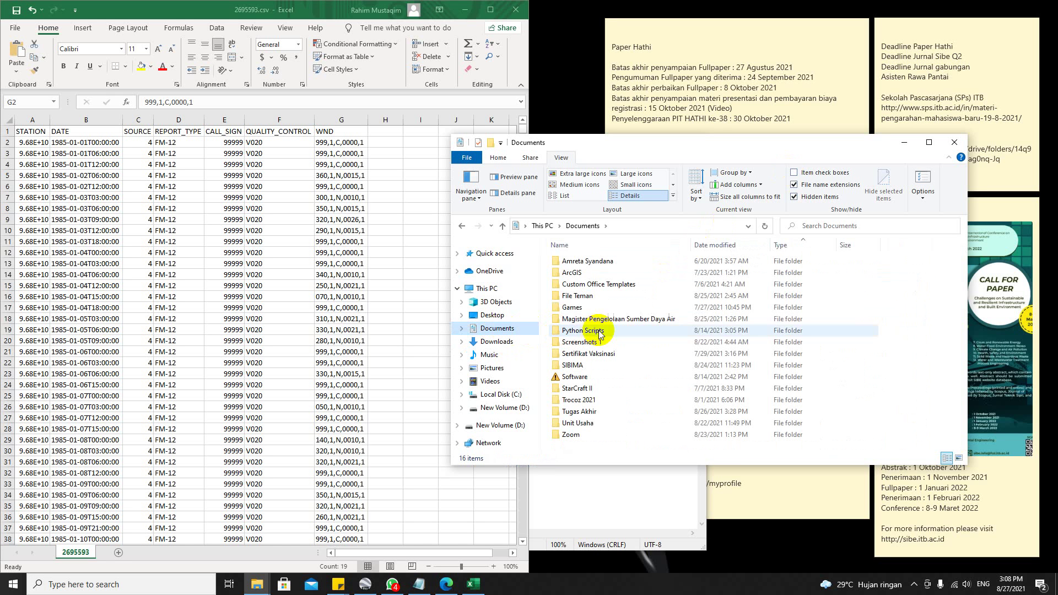
double_click(596, 292)
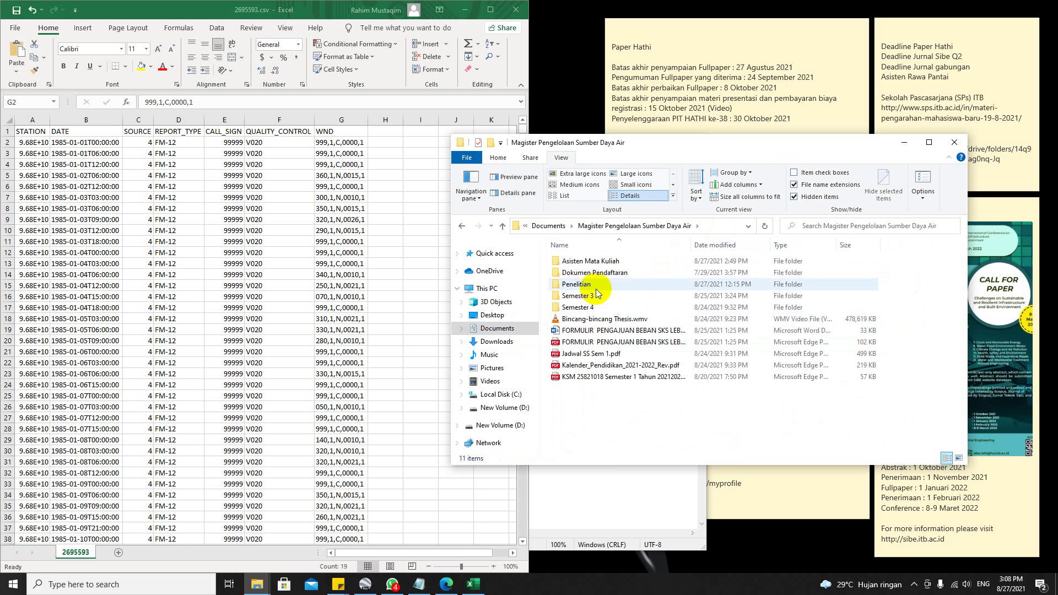
double_click(598, 291)
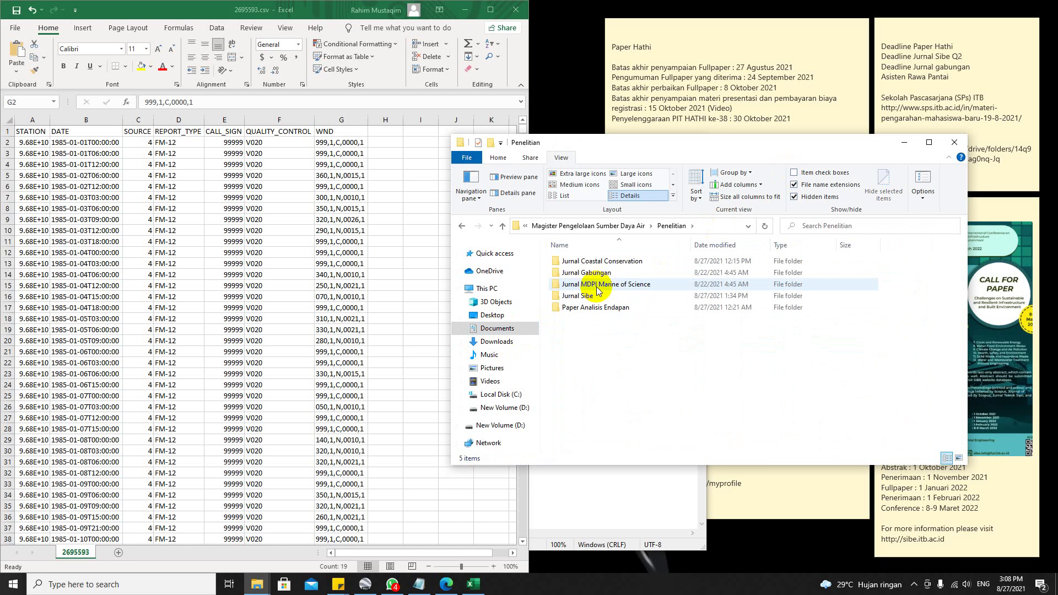
double_click(595, 307)
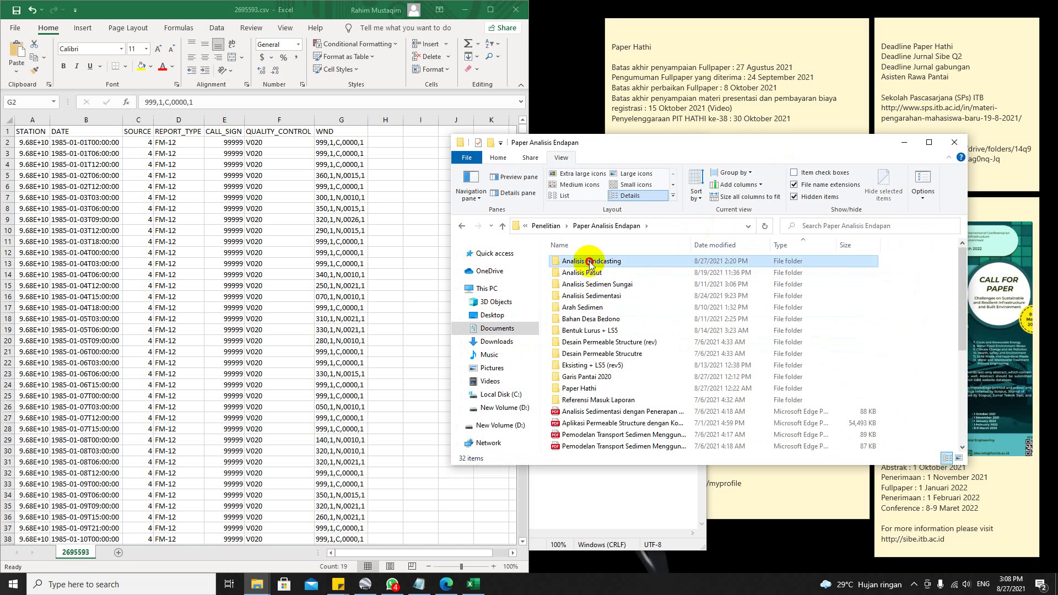
click(590, 263)
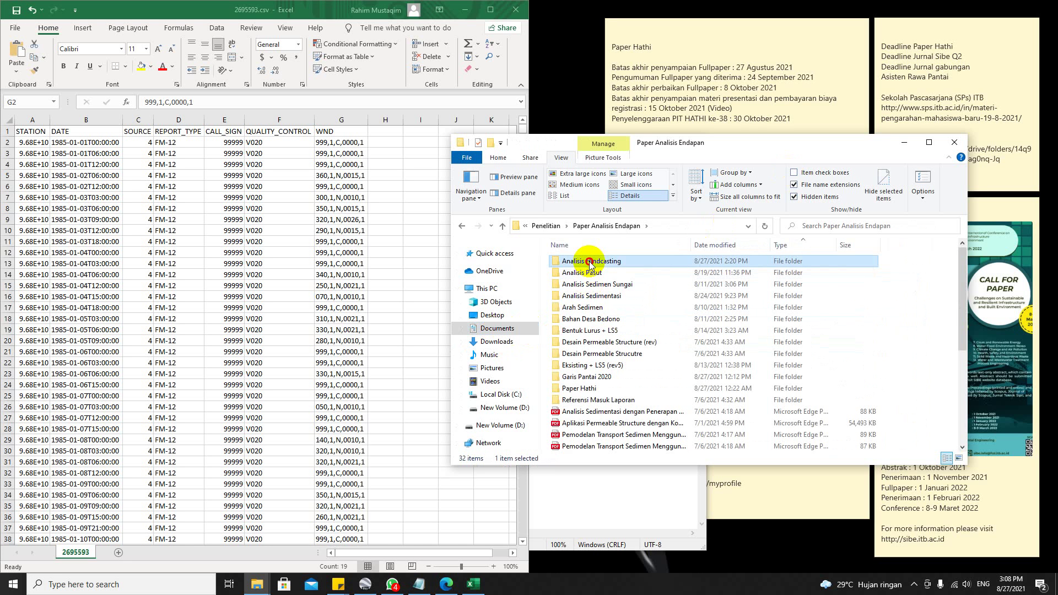
double_click(657, 261)
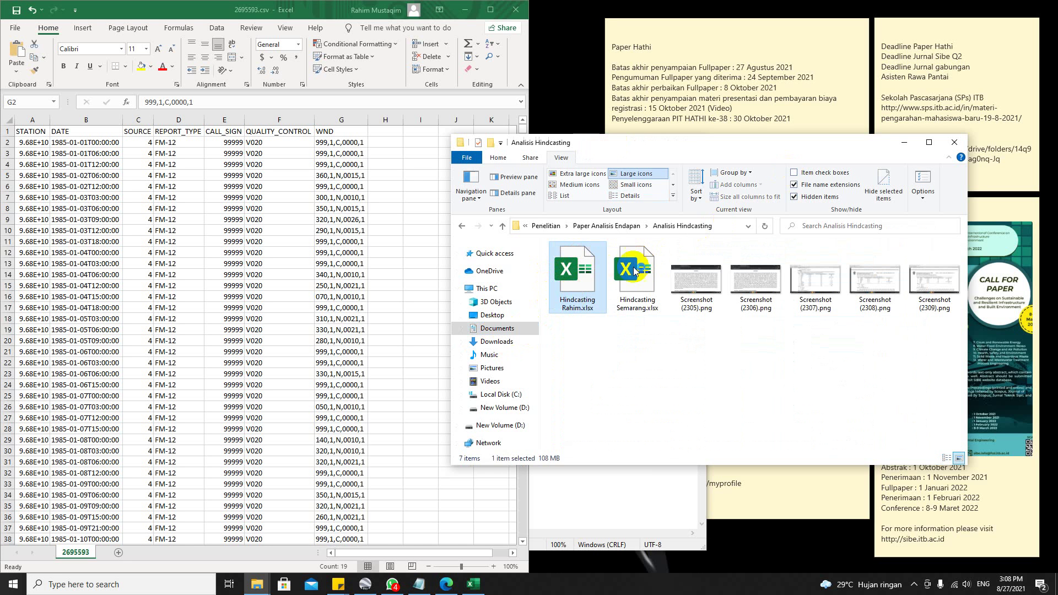
Open the first Hindcasting workbook in the folder, minimize File Explorer, and show its NOAA (Semarang) sheet beside the CSV.
click(905, 144)
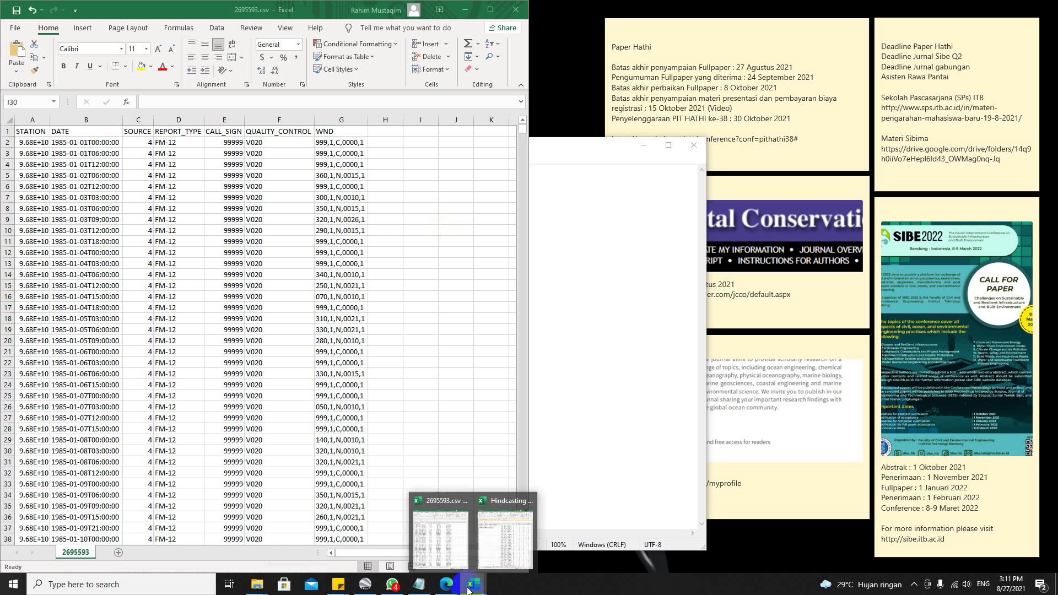
click(504, 545)
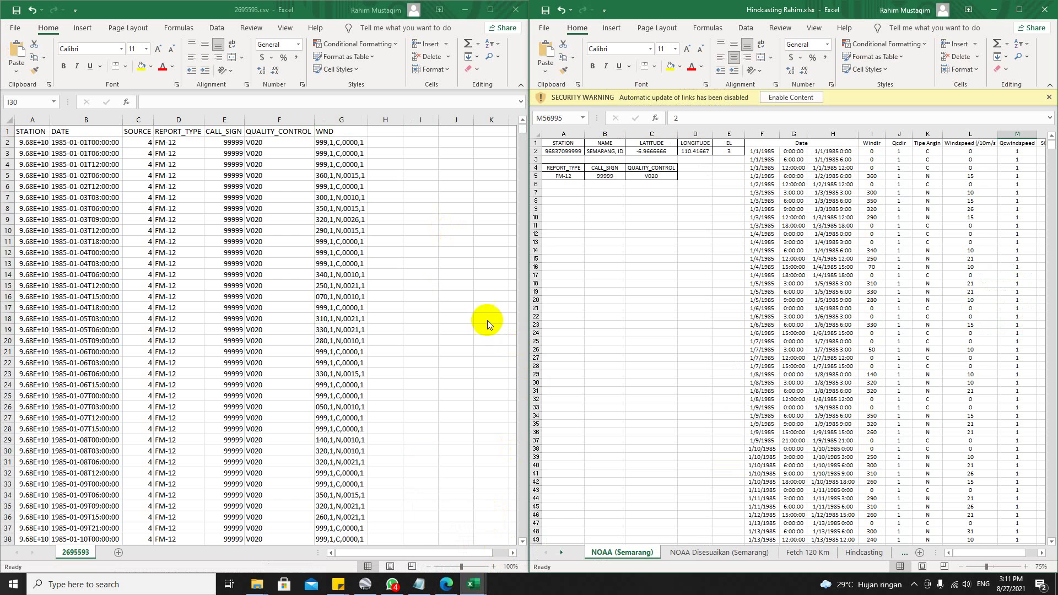
click(853, 258)
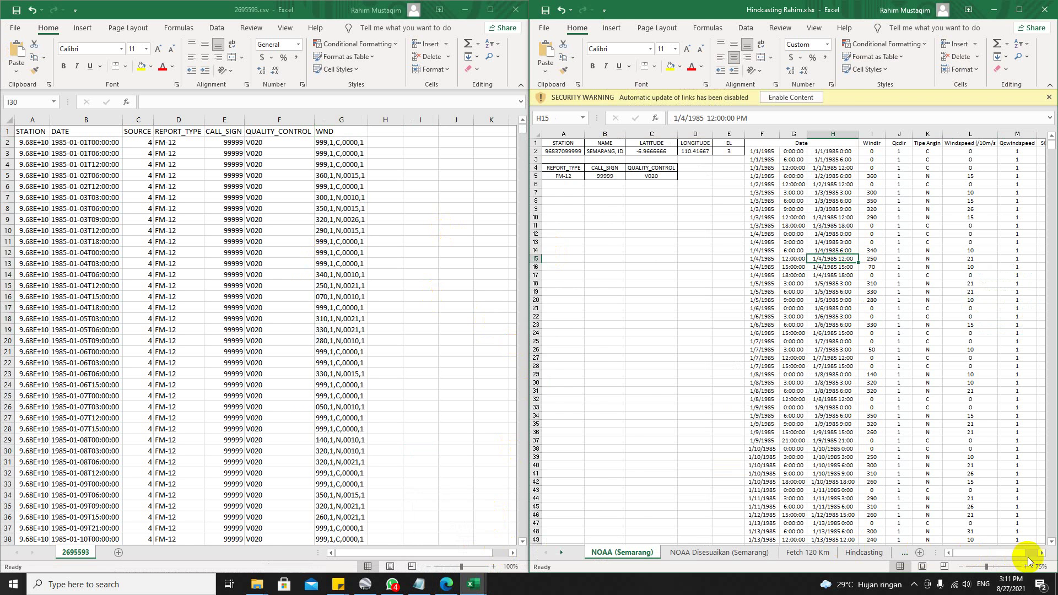
drag(1035, 558, 959, 558)
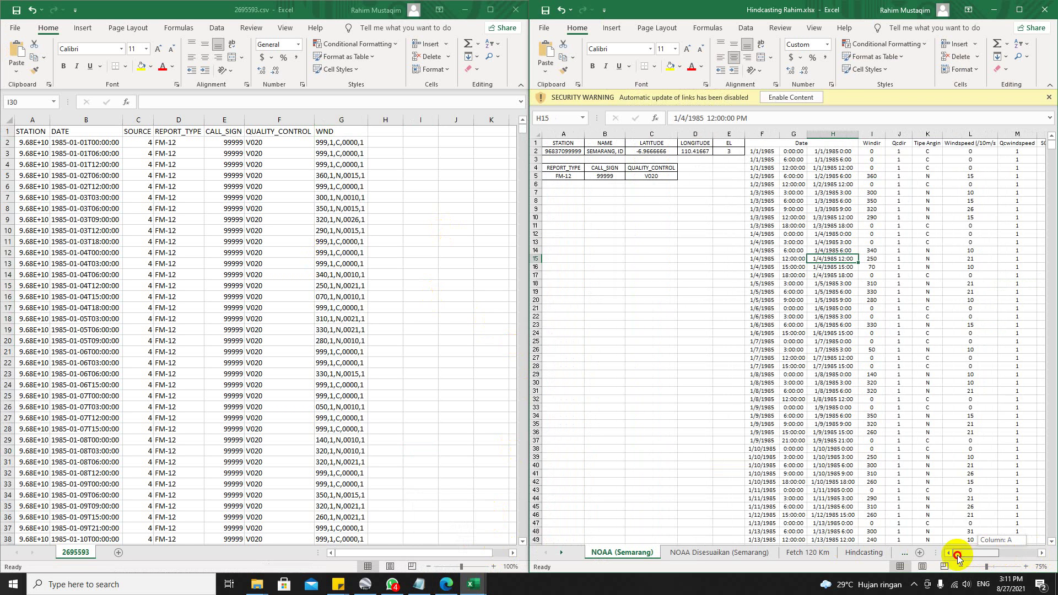
Compare the overall layout of the raw CSV data with the separated columns and station details on the NOAA (Semarang) sheet.
click(113, 174)
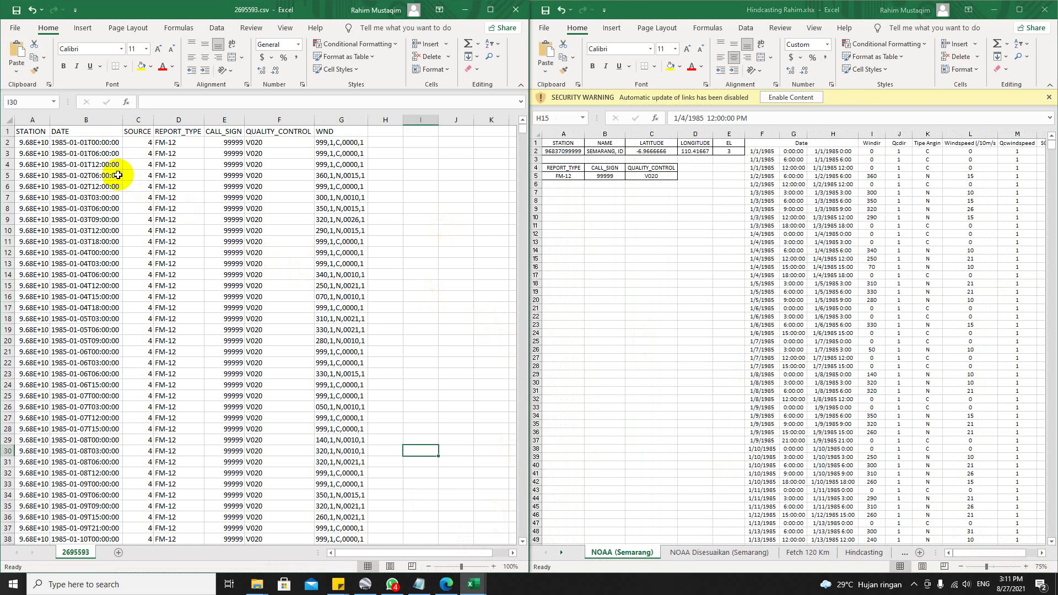
drag(22, 131, 353, 340)
click(771, 137)
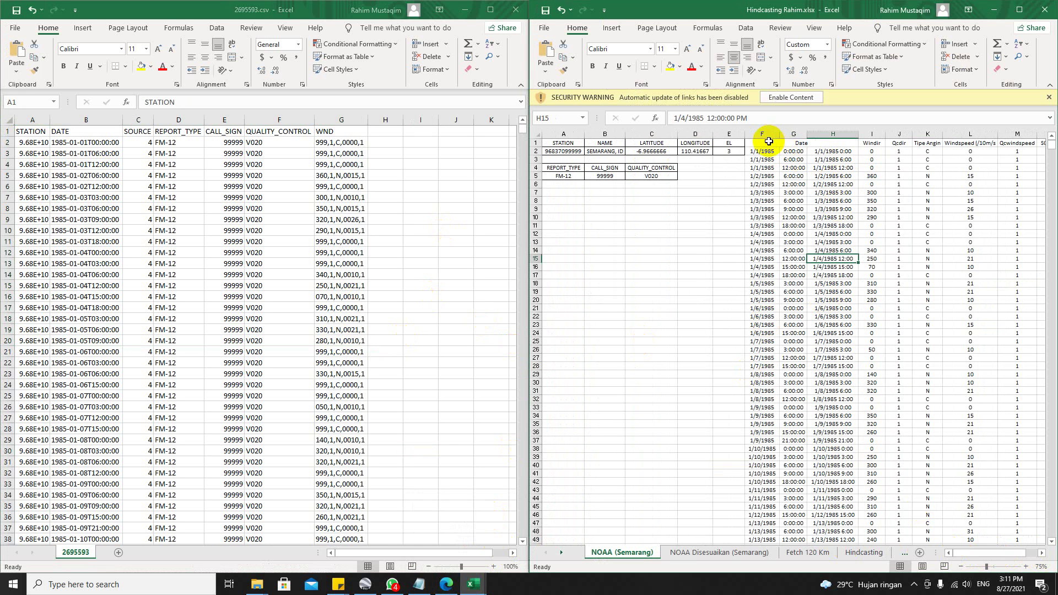
drag(768, 138, 881, 264)
click(727, 160)
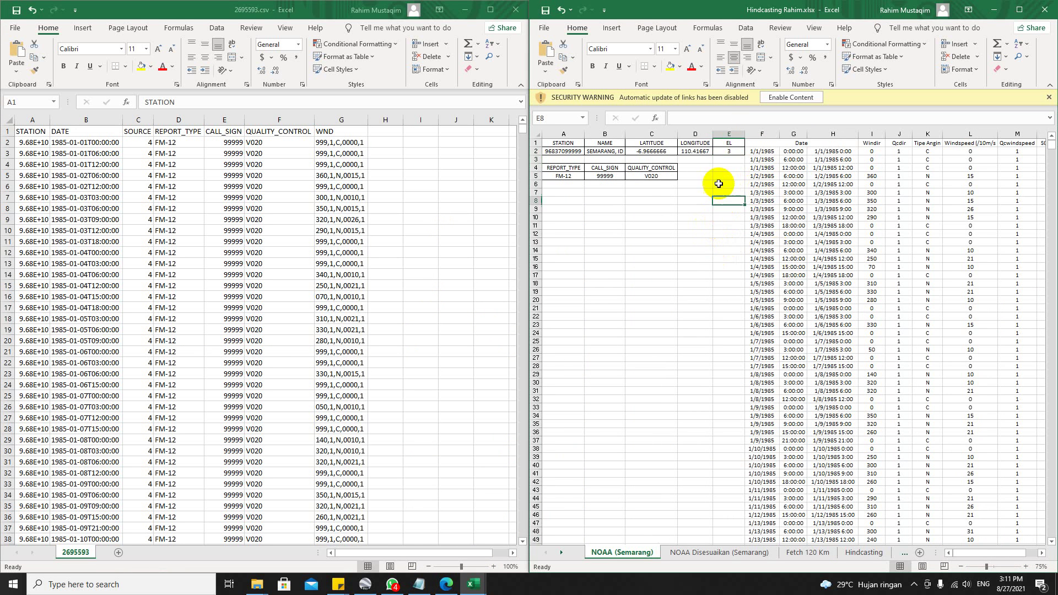
click(729, 151)
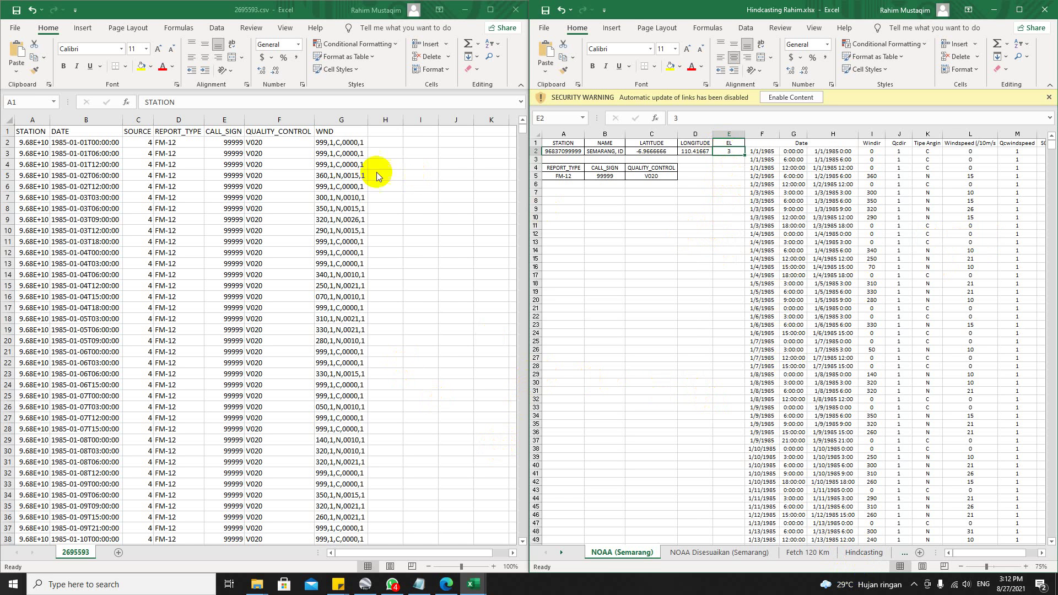
Compare the CSV's STATION and DATE values with the station cell and the split date and time columns F to H.
click(195, 147)
click(68, 155)
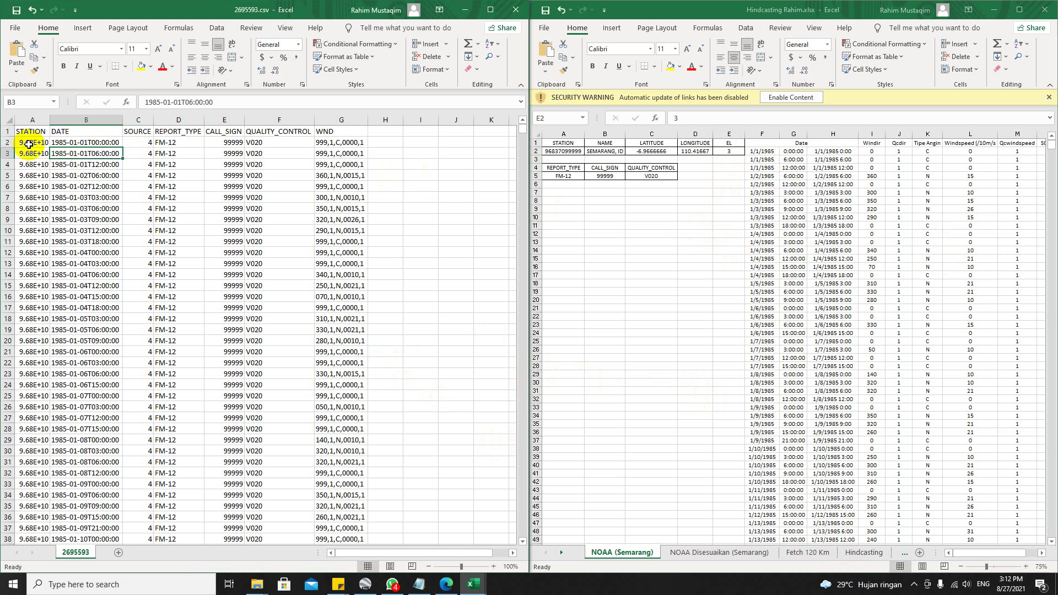
click(29, 145)
click(23, 220)
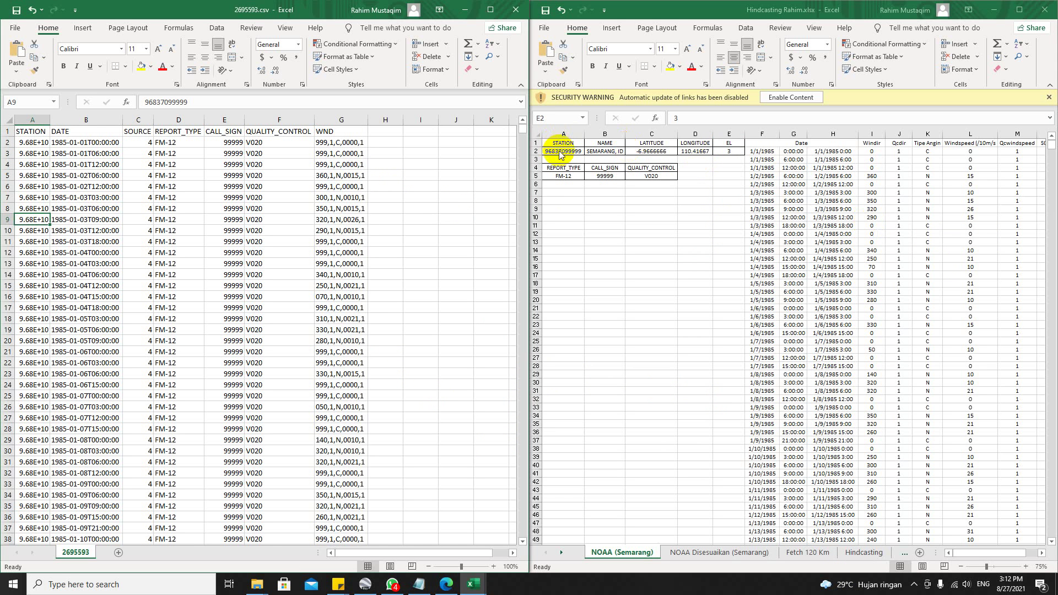
click(86, 153)
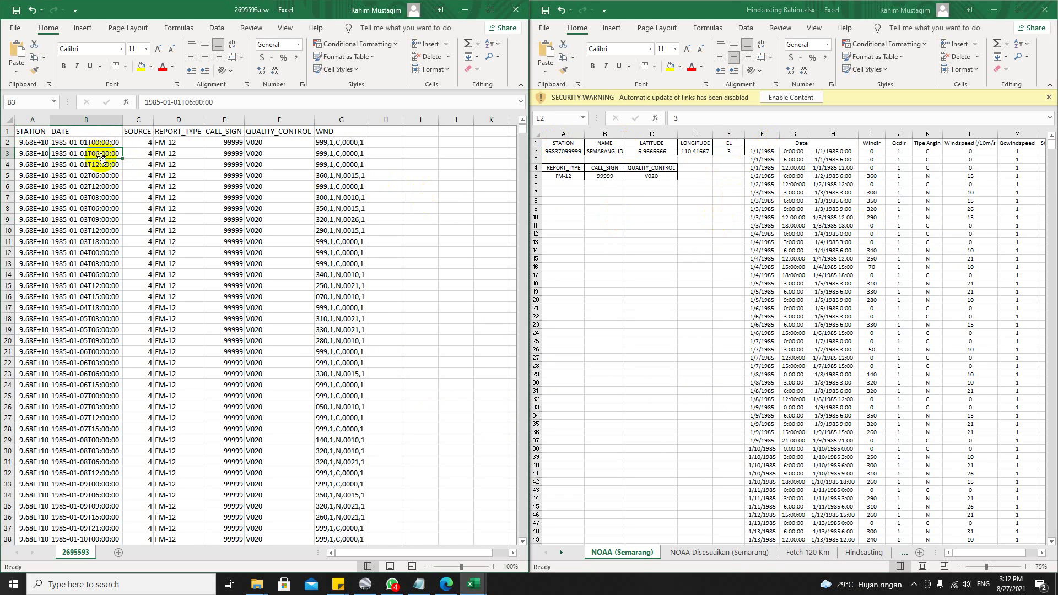
click(86, 142)
click(763, 152)
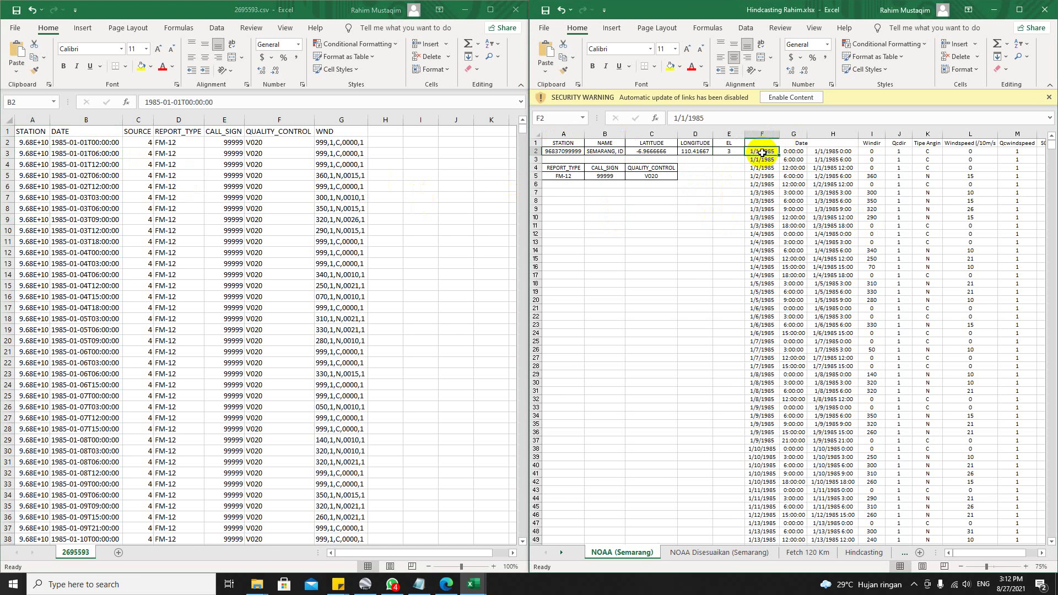
drag(762, 150, 830, 251)
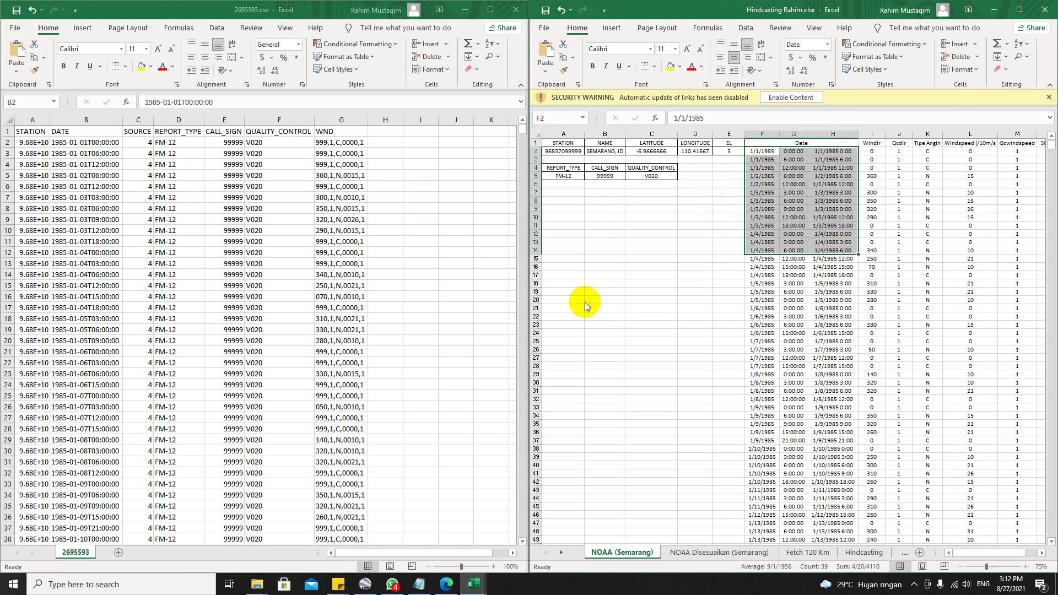
Compare the CSV's SOURCE column with the SOURCE column N on the NOAA (Semarang) sheet.
drag(141, 132, 141, 254)
drag(981, 553, 989, 554)
drag(967, 143, 957, 287)
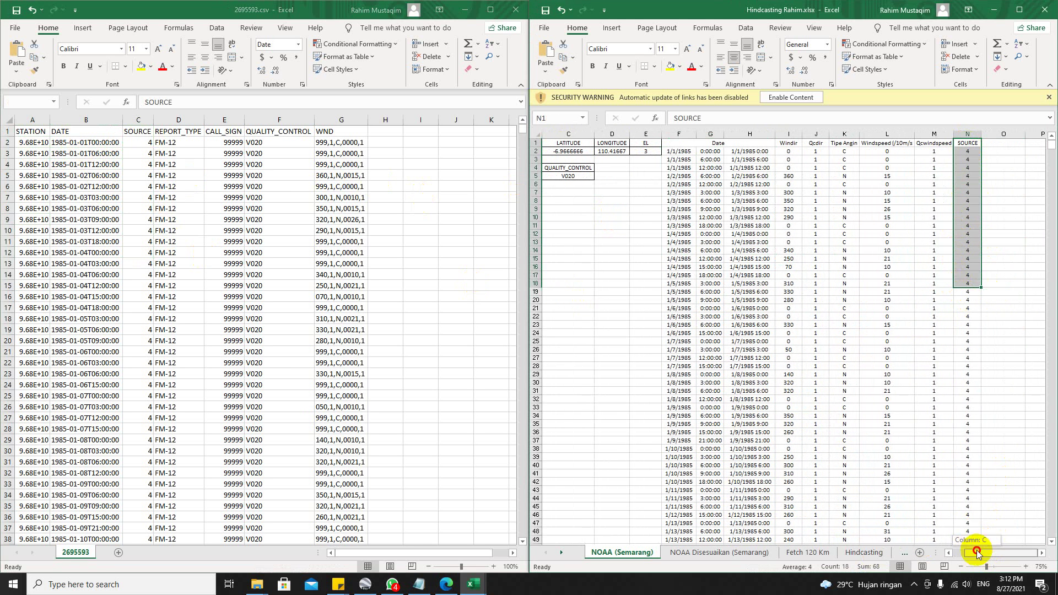
drag(976, 553, 950, 553)
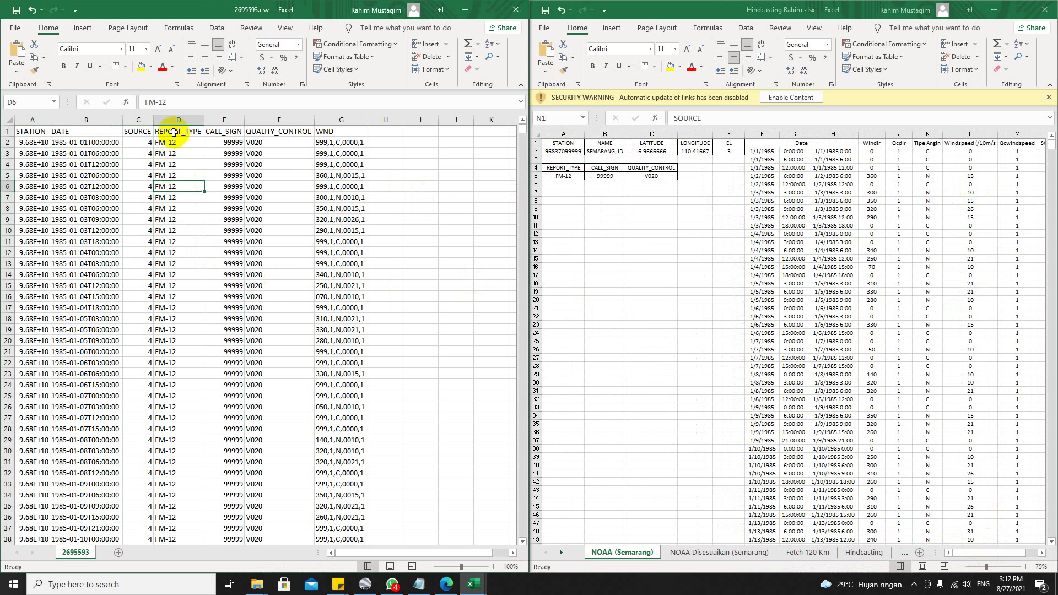
Review the CSV's REPORT_TYPE, CALL_SIGN and QUALITY_CONTROL columns against the corresponding cells on the NOAA (Semarang) sheet.
drag(176, 132, 176, 231)
drag(176, 153, 175, 253)
drag(230, 134, 238, 235)
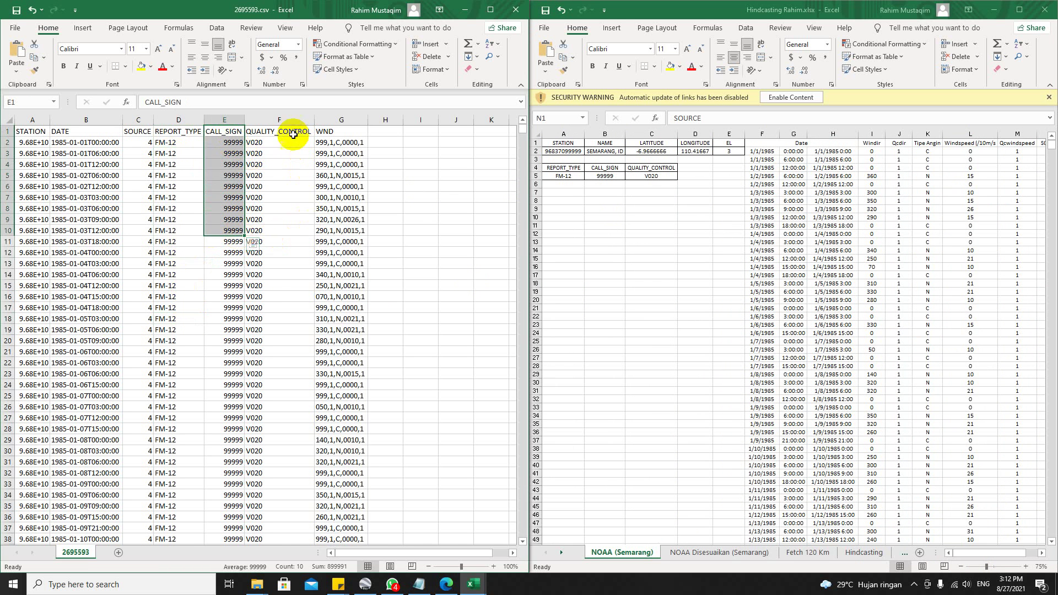
drag(293, 135, 293, 253)
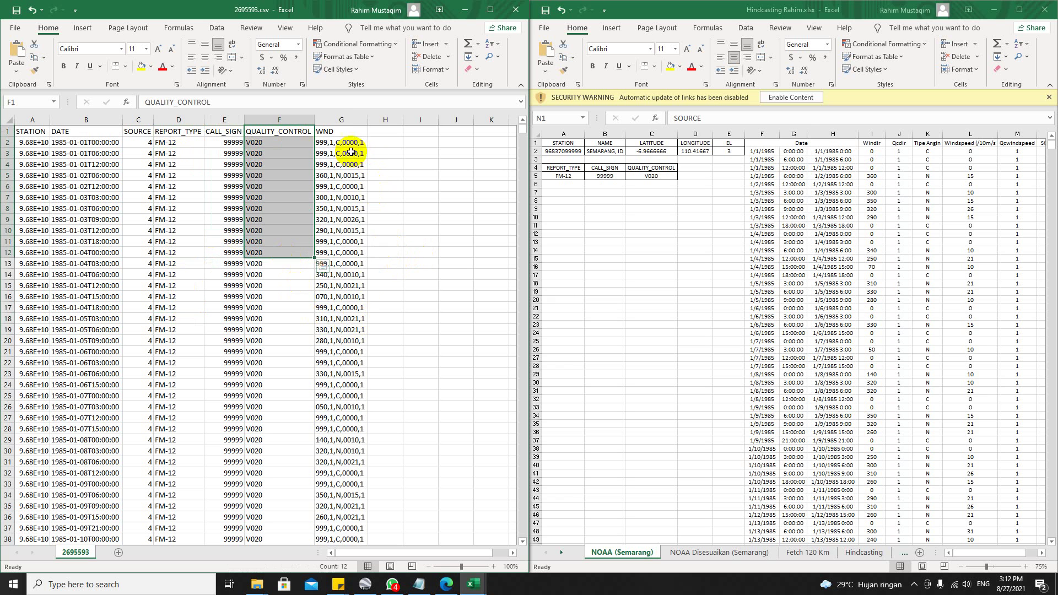
Examine the combined, comma-separated wind values in the CSV's WND column.
drag(335, 135, 350, 285)
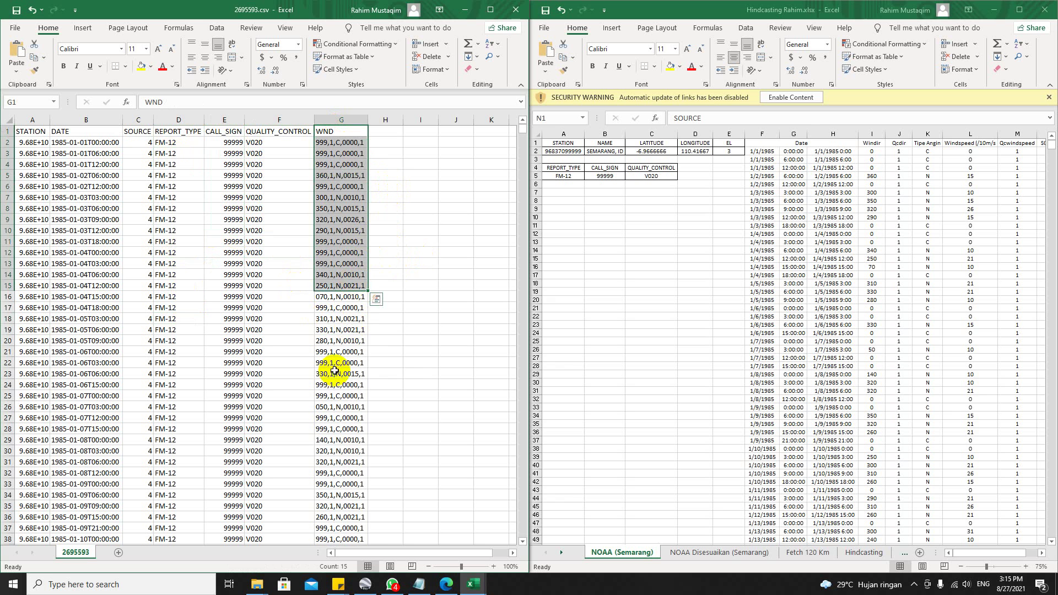
click(341, 352)
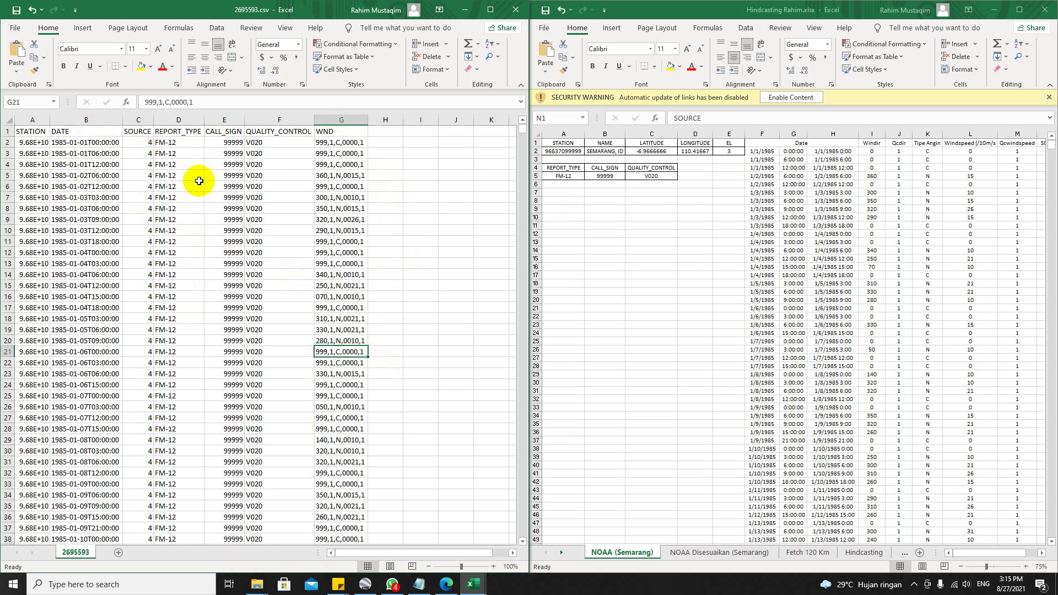
drag(339, 133, 378, 198)
click(415, 186)
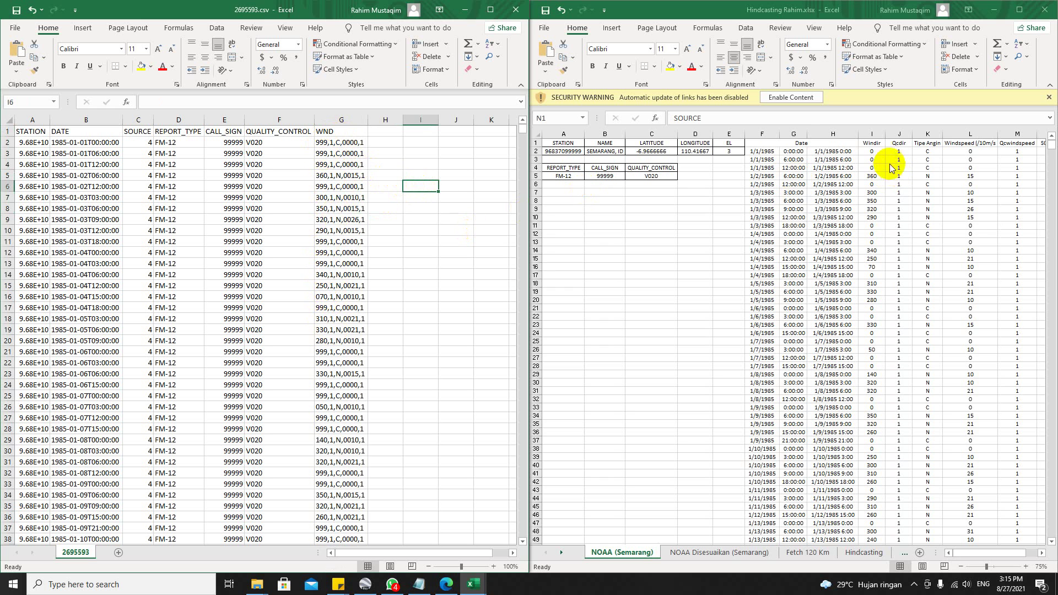
Compare the first two parts of the WND values with the Windir and Qcdir columns on the NOAA (Semarang) sheet.
drag(872, 151, 872, 218)
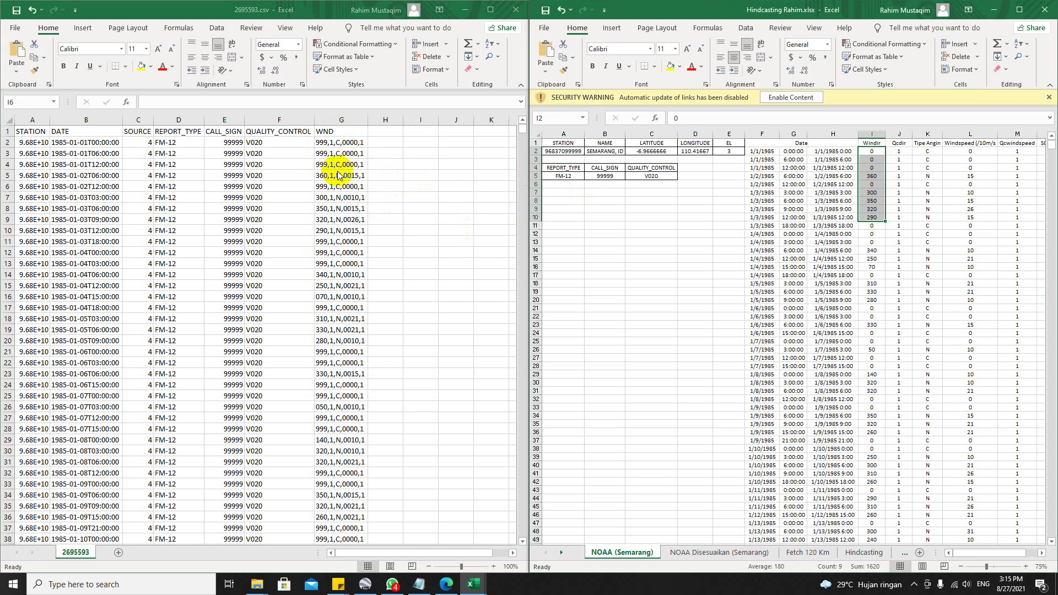
click(333, 151)
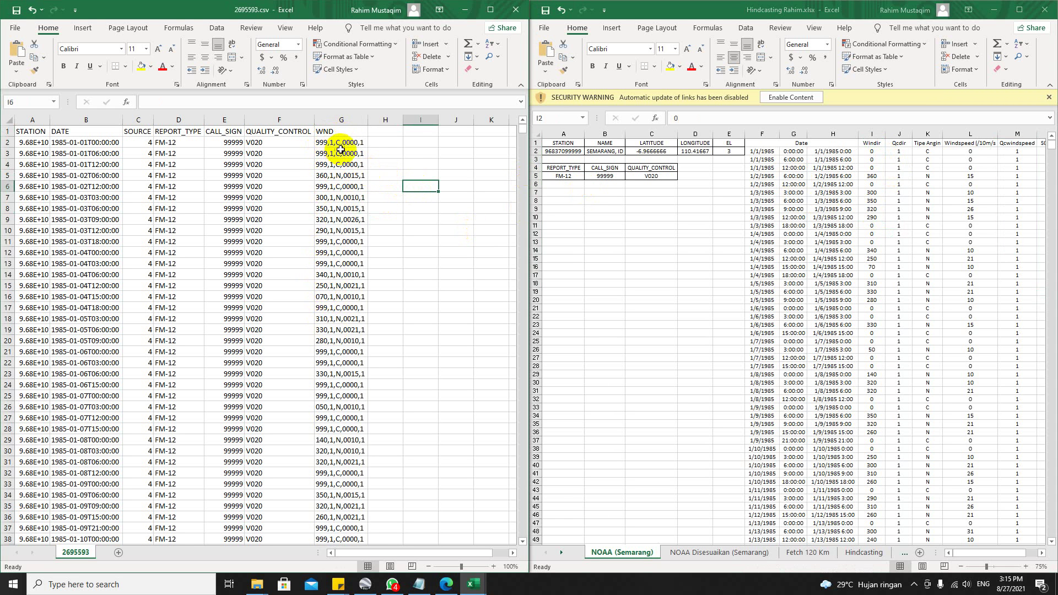
click(903, 158)
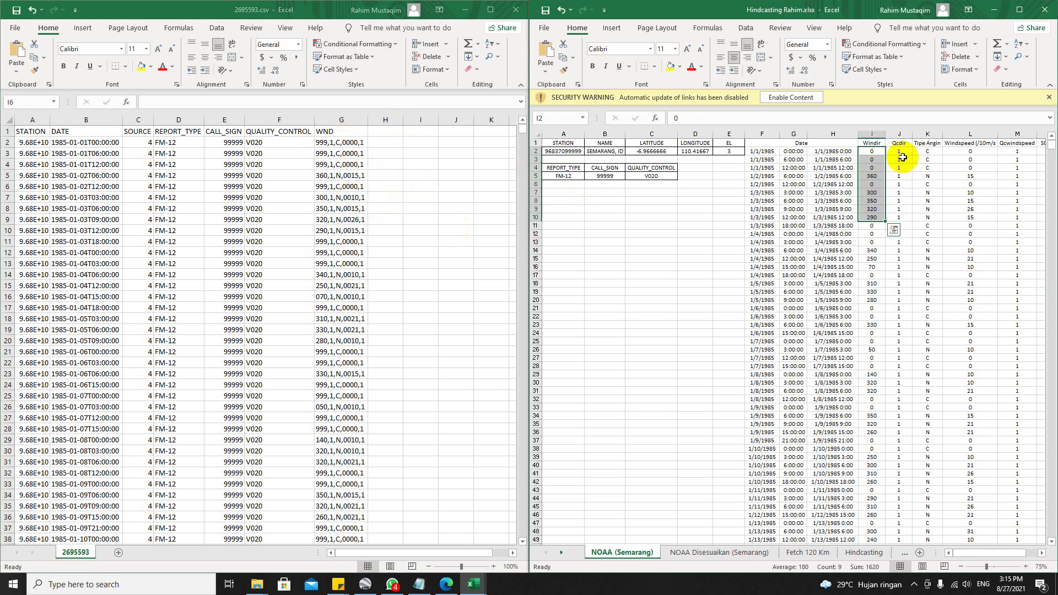
drag(899, 149, 904, 222)
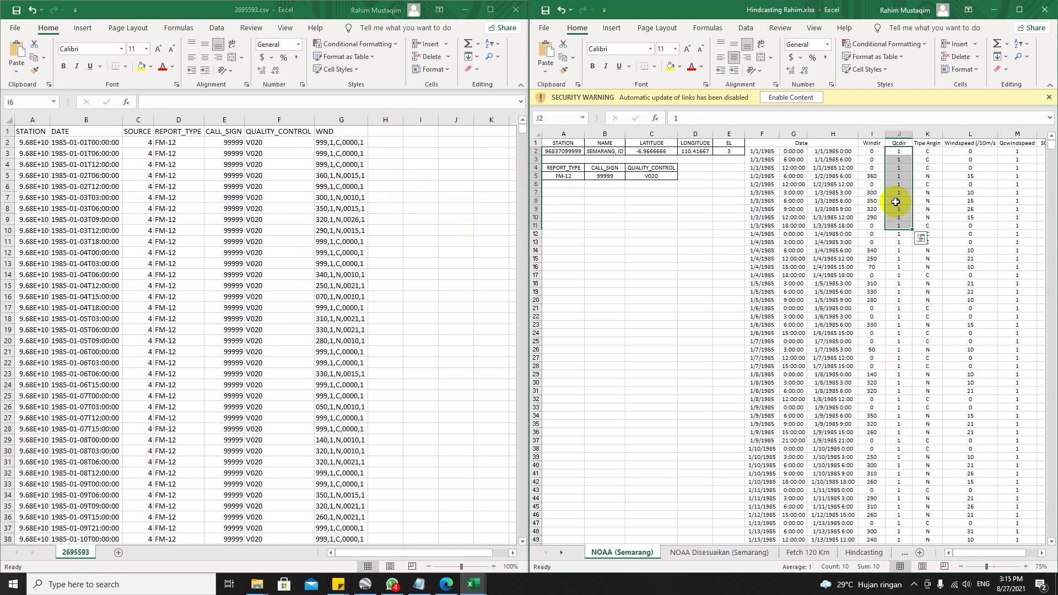
key(alt+Tab)
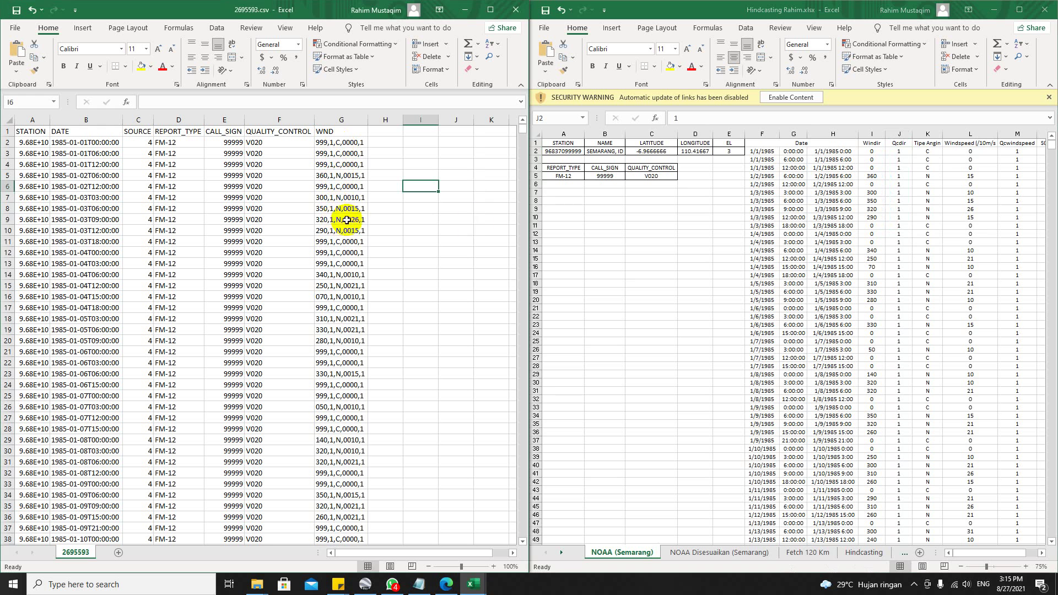
Compare the remaining WND parts with the Tipe Angin, Windspeed and Qcwindspeed columns on the NOAA (Semarang) sheet.
drag(928, 151, 929, 218)
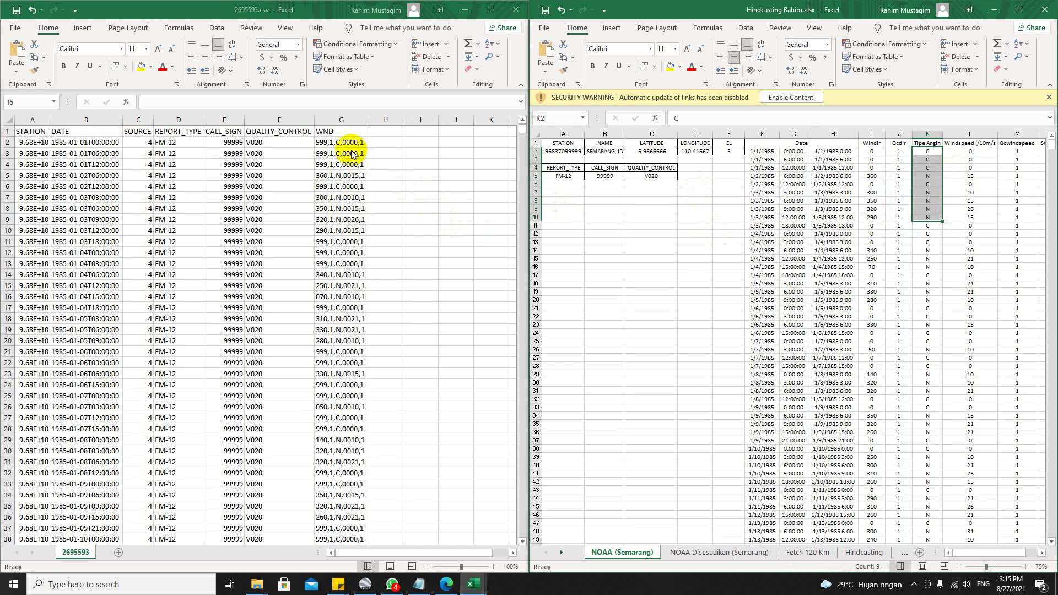
drag(971, 151, 973, 209)
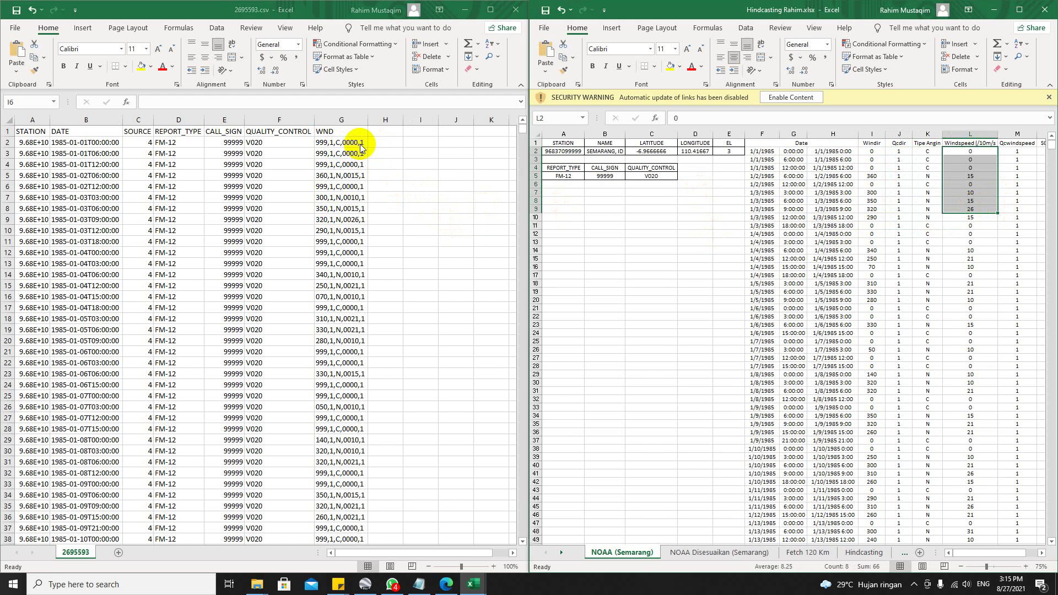
click(1020, 159)
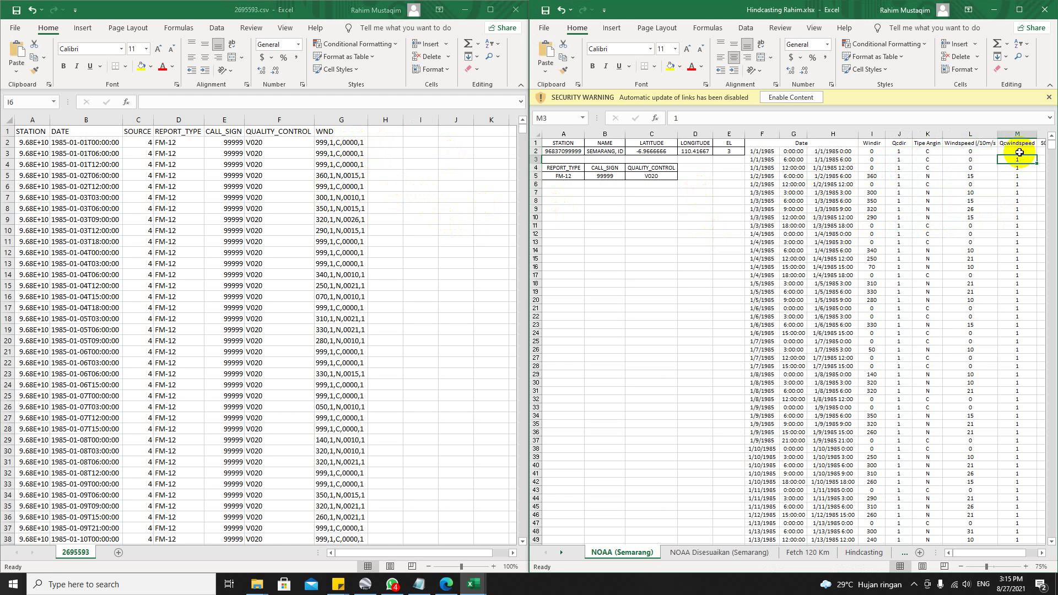
click(422, 190)
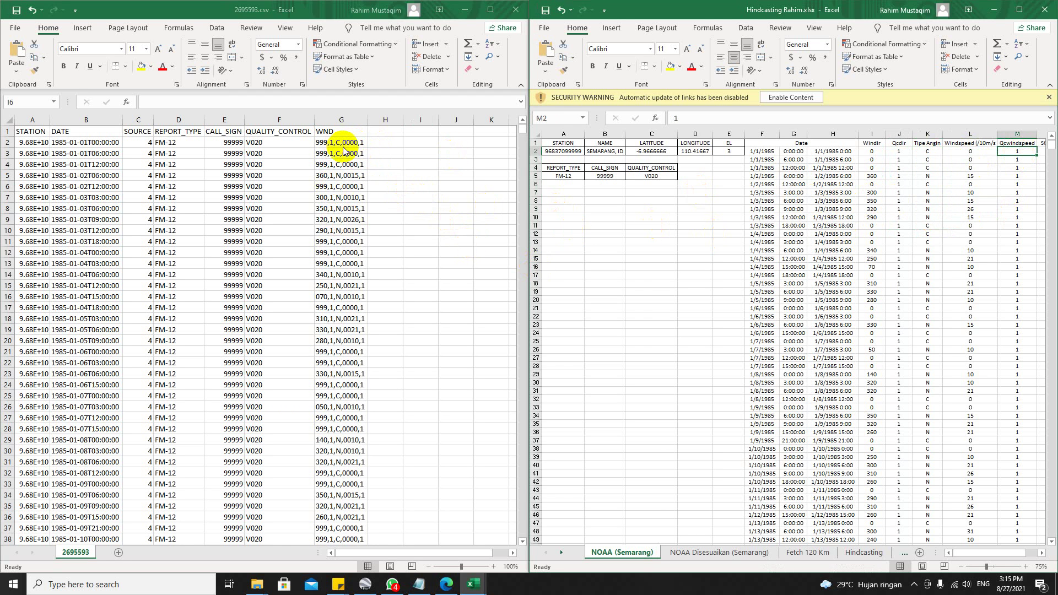
Split all WND values from G2 to the last row with Text to Columns, using Delimited, Comma, General format and destination $G$2.
drag(332, 142, 351, 157)
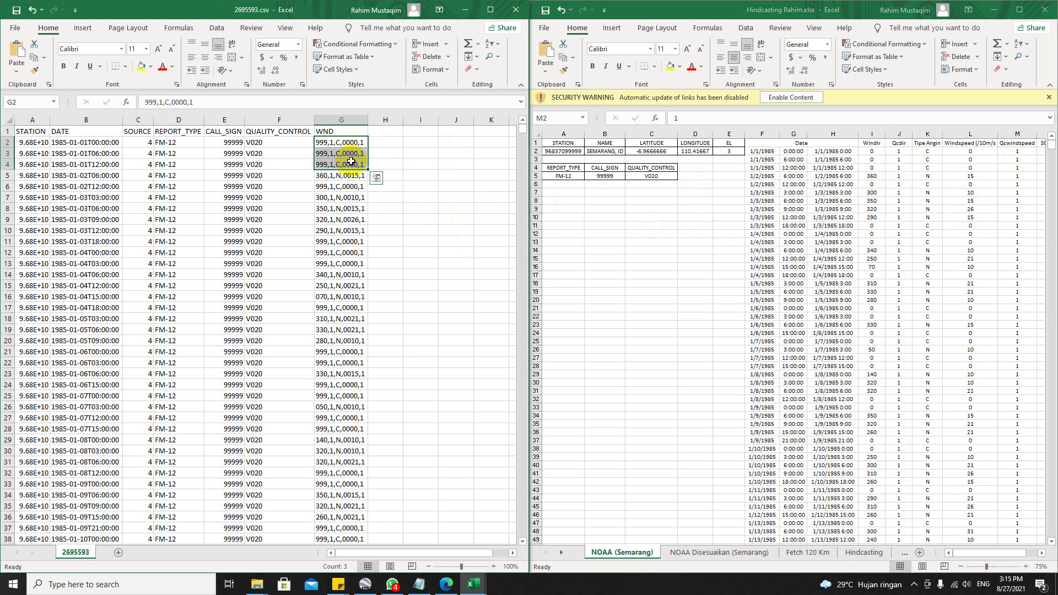
key(ctrl+Down)
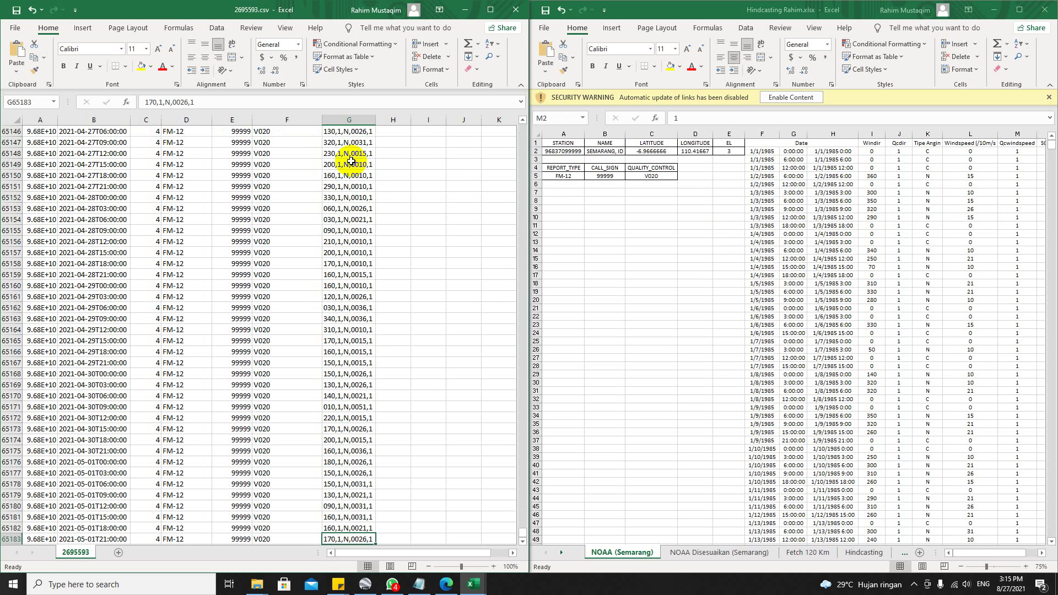
key(ctrl+Up)
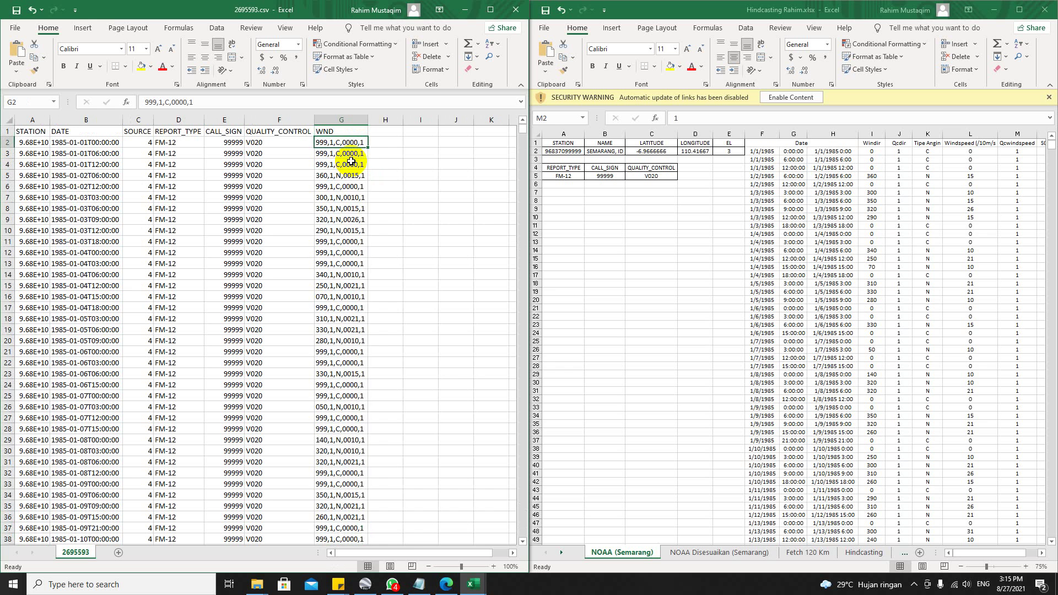
key(ctrl+shift+Down)
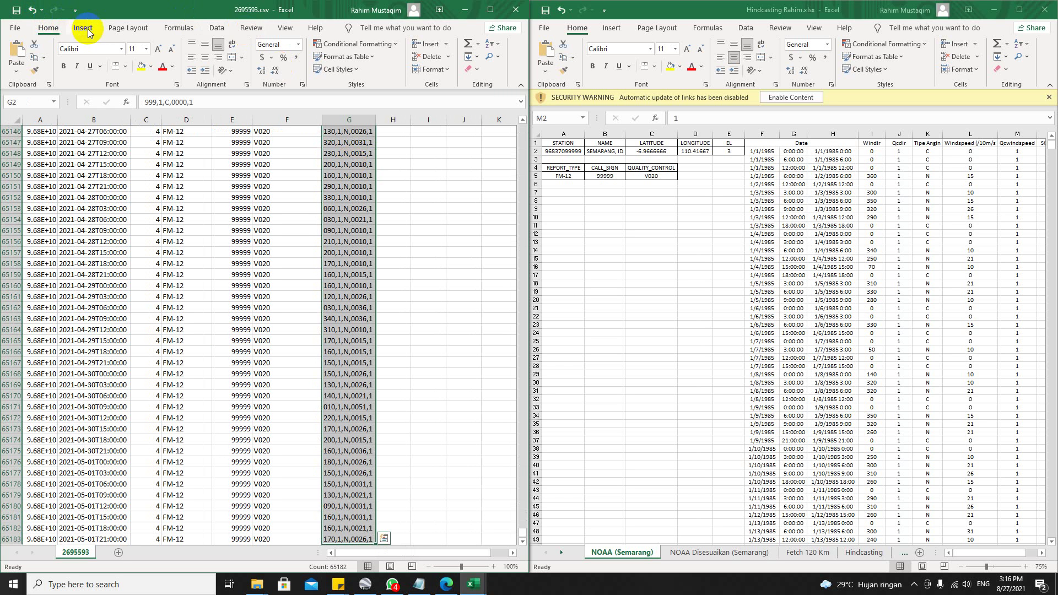
click(215, 29)
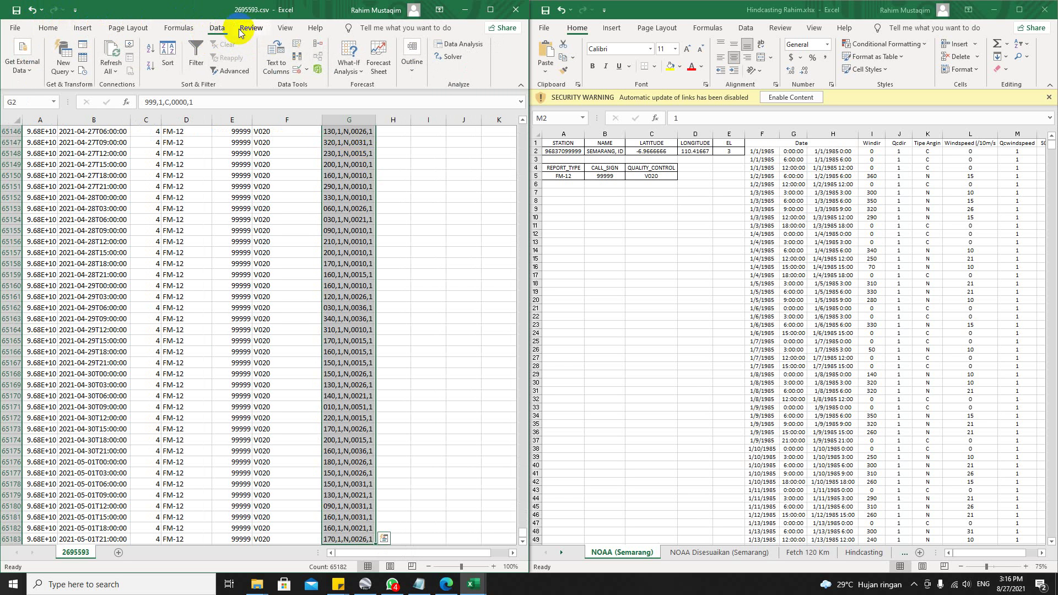
click(277, 58)
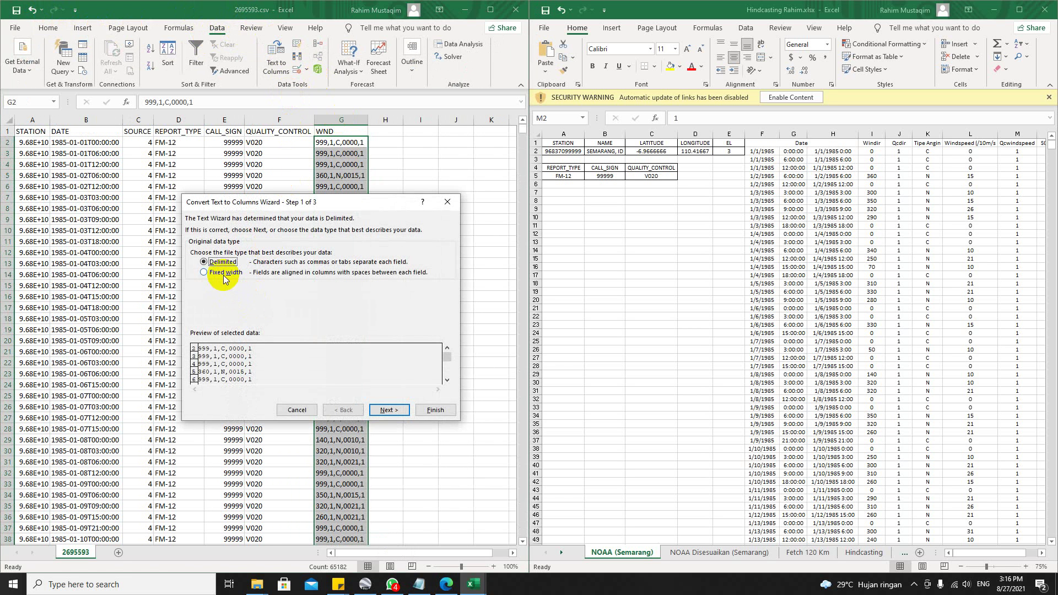
click(222, 262)
click(307, 413)
click(385, 411)
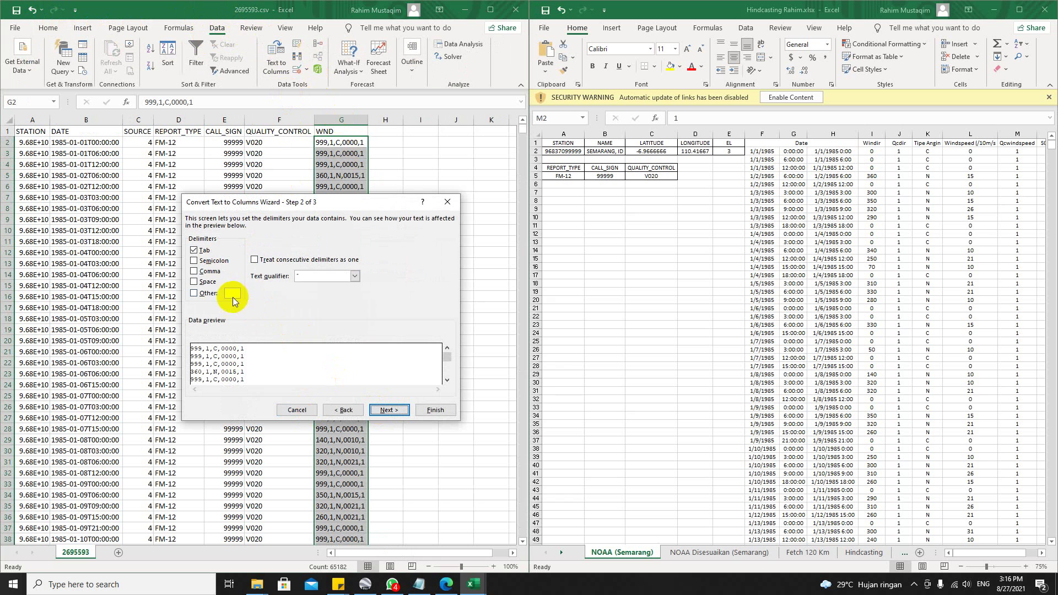
click(207, 274)
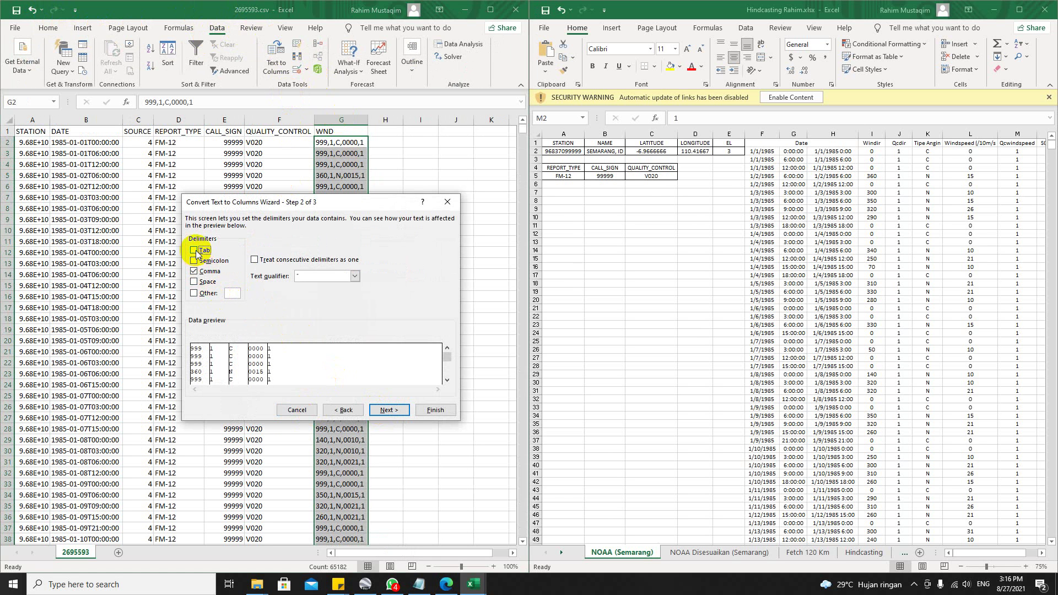
click(383, 410)
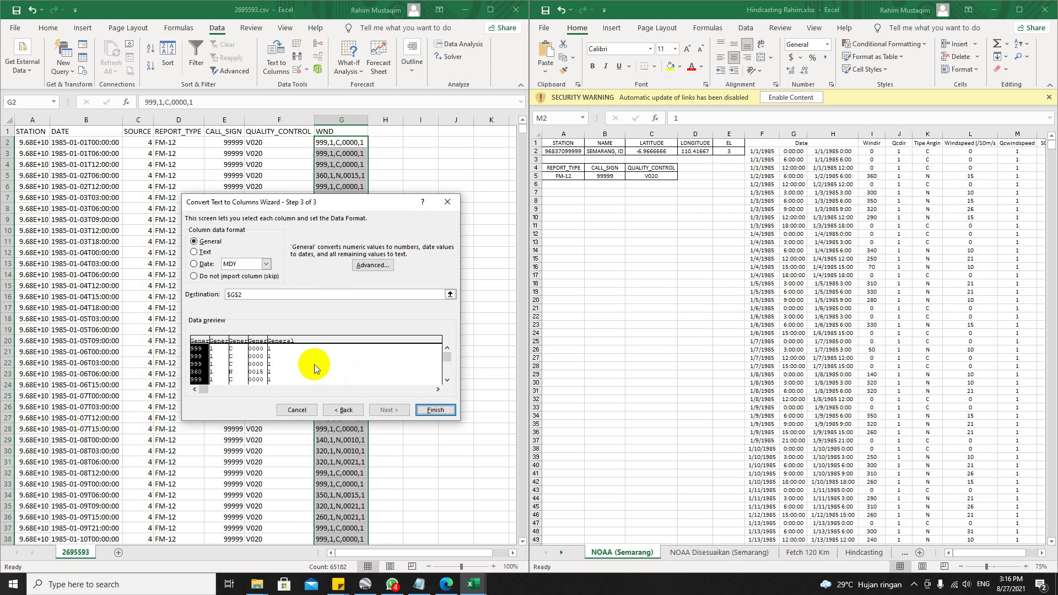
click(436, 410)
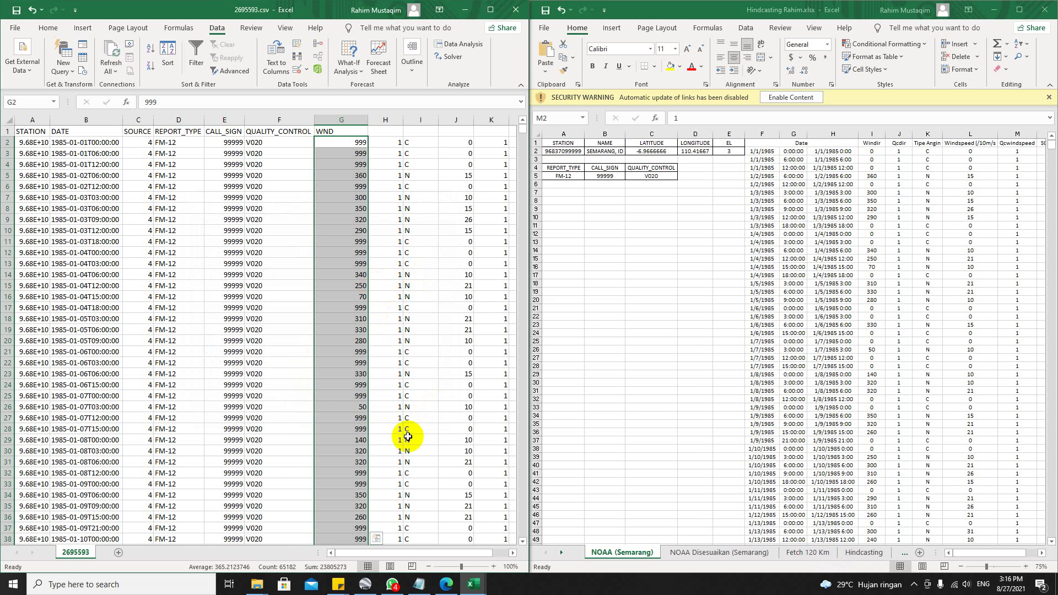
Copy the headers Windir to Qcwindspeed (I1:M1) from the NOAA (Semarang) sheet into the CSV starting at G1, replacing WND.
drag(420, 553, 471, 552)
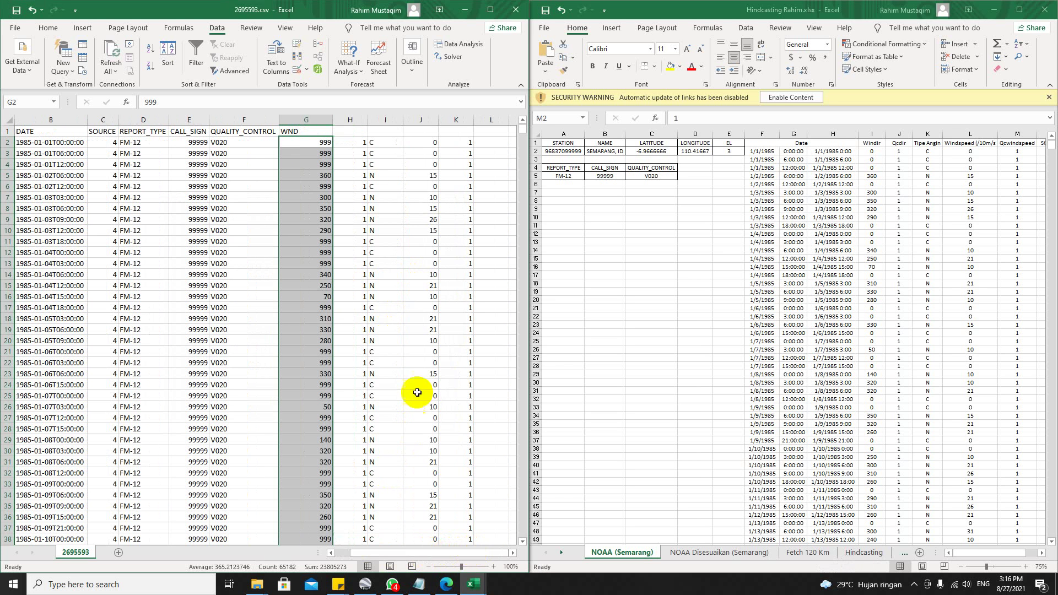
click(306, 132)
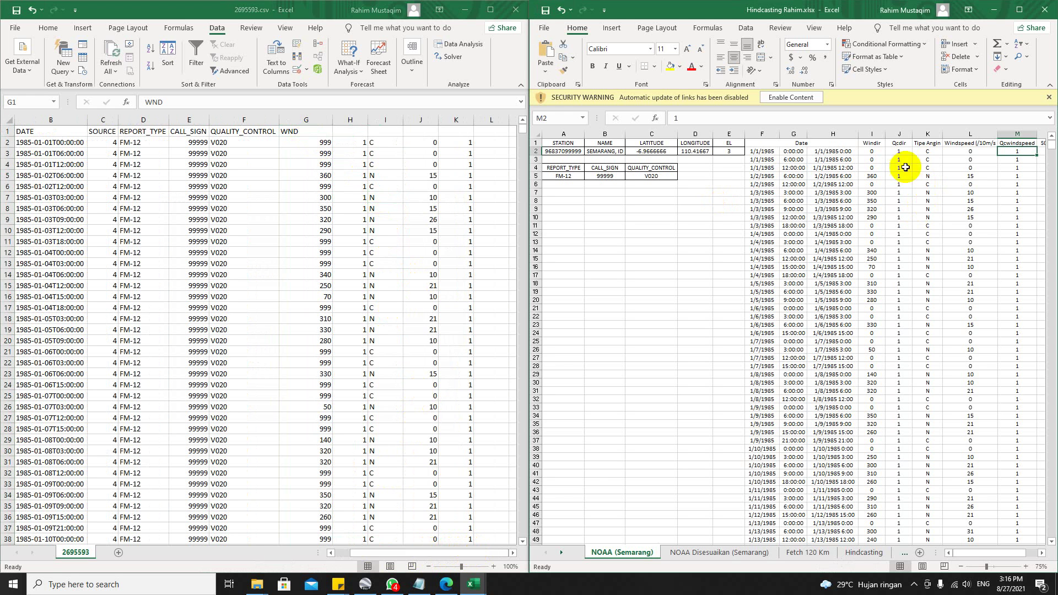
drag(874, 143, 1009, 140)
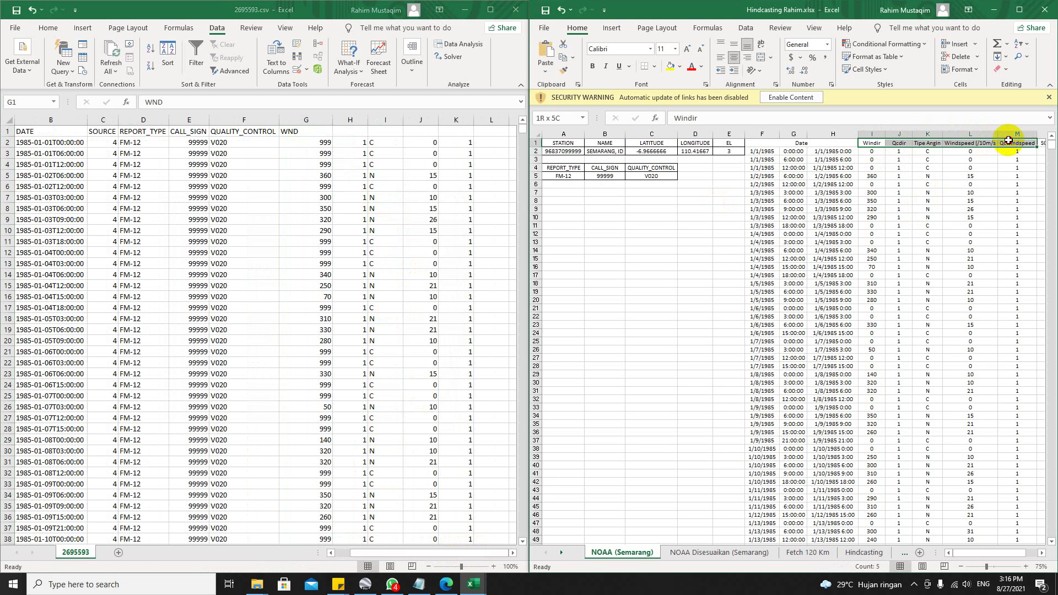
key(ctrl+c)
click(299, 131)
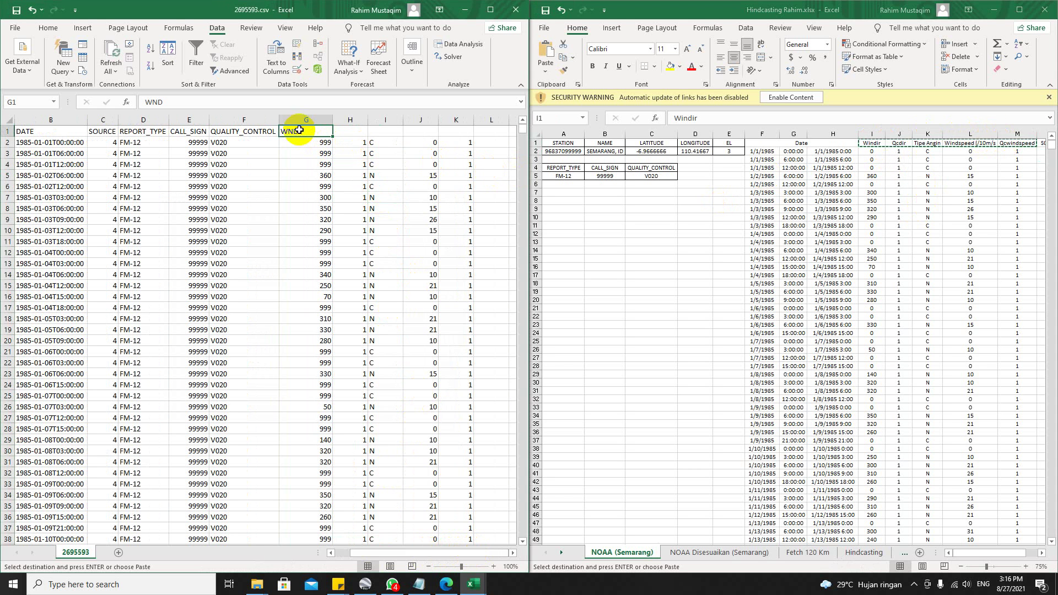
key(ctrl+v)
click(433, 230)
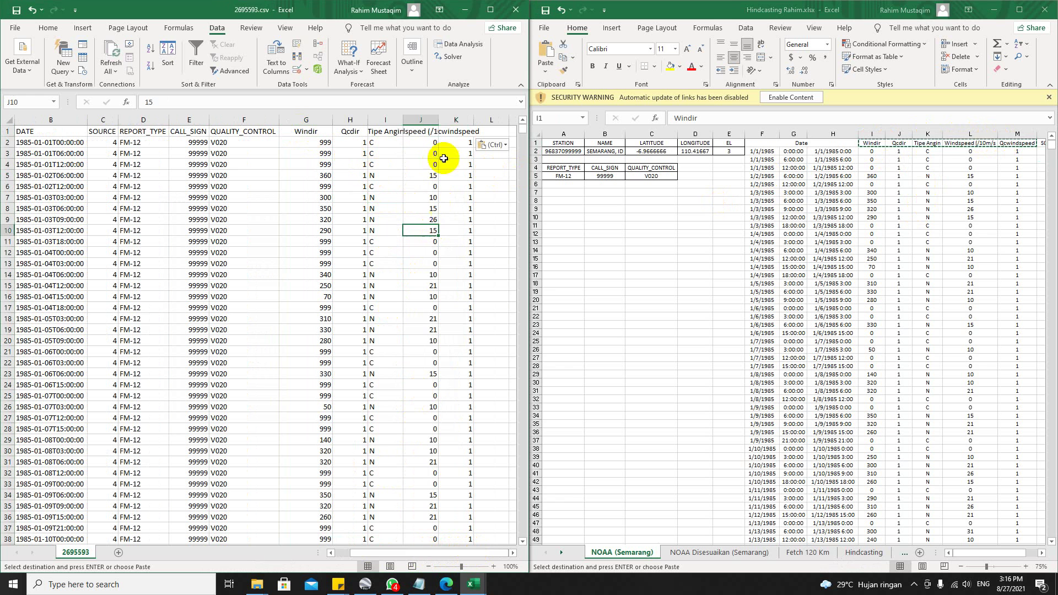
Fit the CSV's column J to its Windspeed header and dismiss the chat notification.
double_click(442, 118)
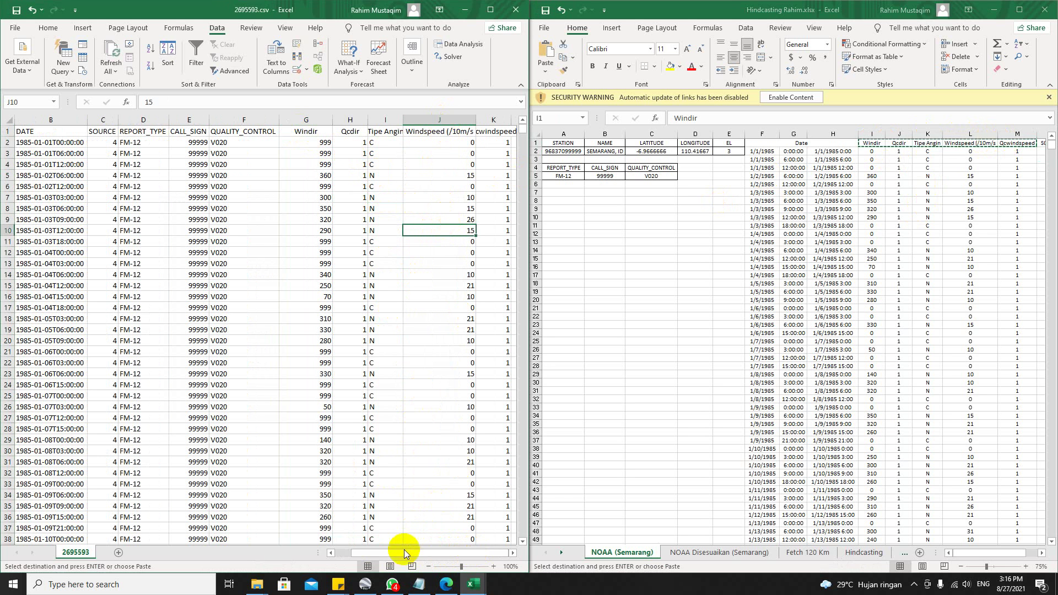
mouse_move(405, 554)
mouse_down()
mouse_move(396, 555)
mouse_move(426, 555)
mouse_up()
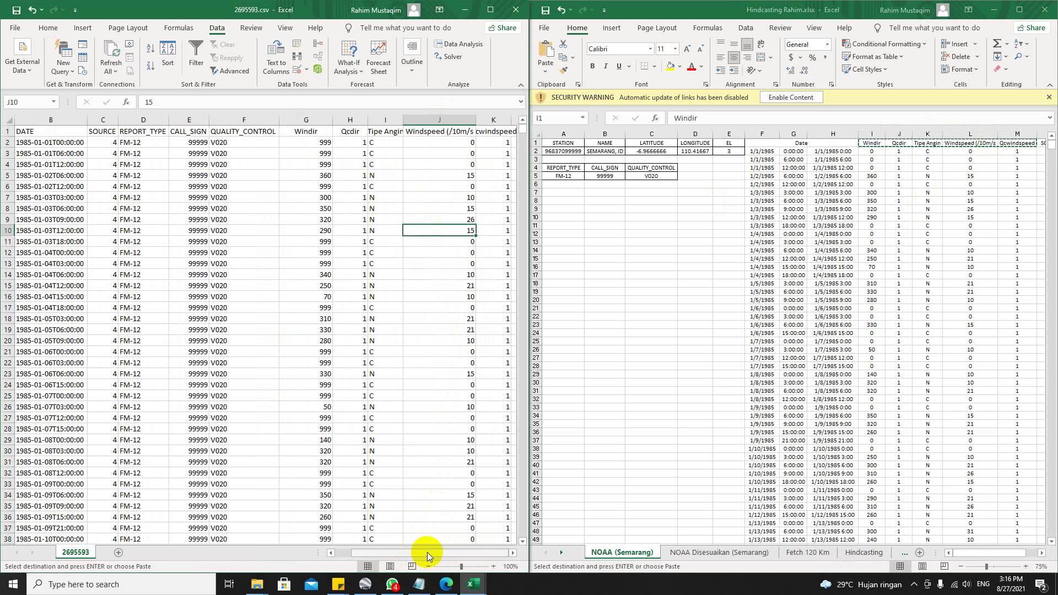
click(443, 417)
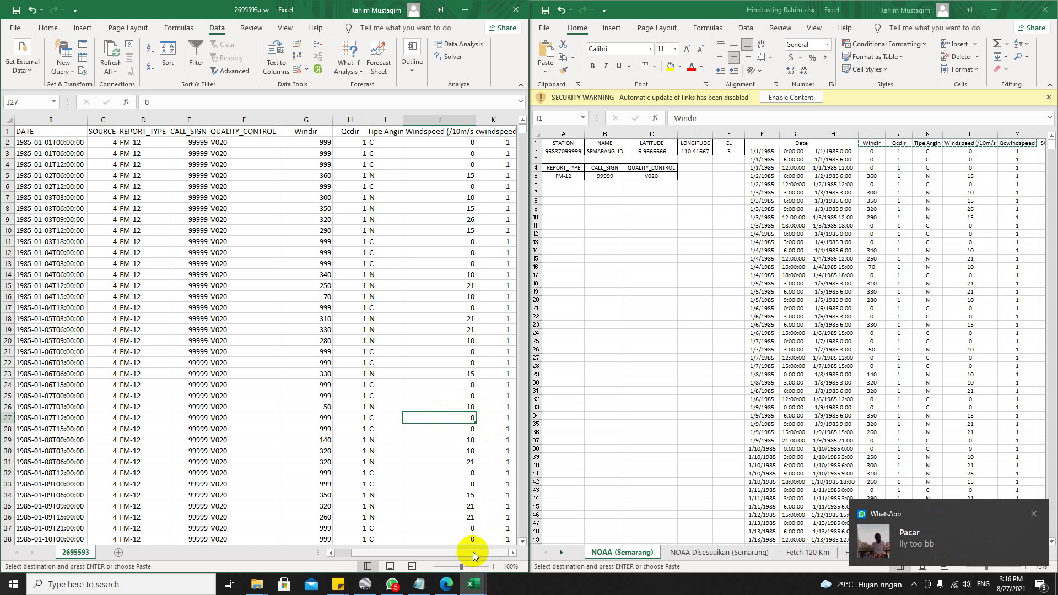
click(1033, 513)
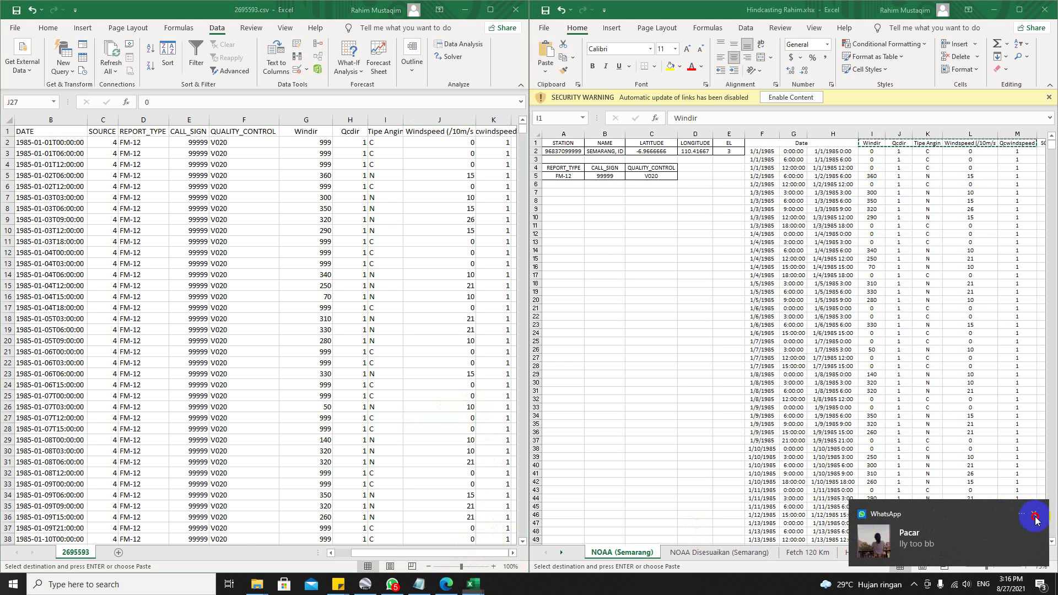
Review the Windir values, slightly widen the CSV window and minimize the Hindcasting workbook.
click(292, 188)
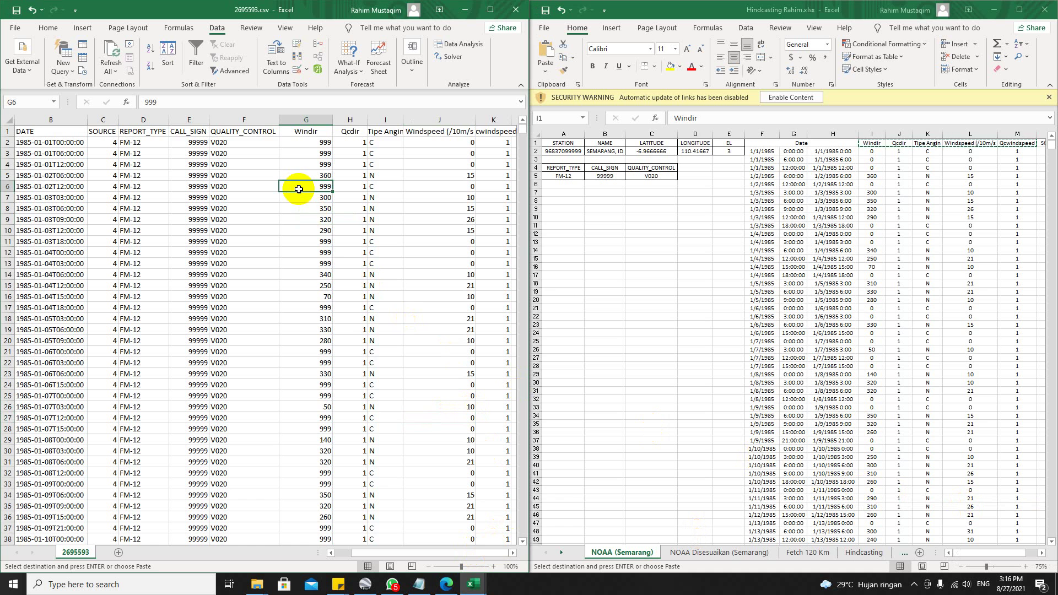
scroll(318, 228, down, 2)
scroll(338, 355, up, 2)
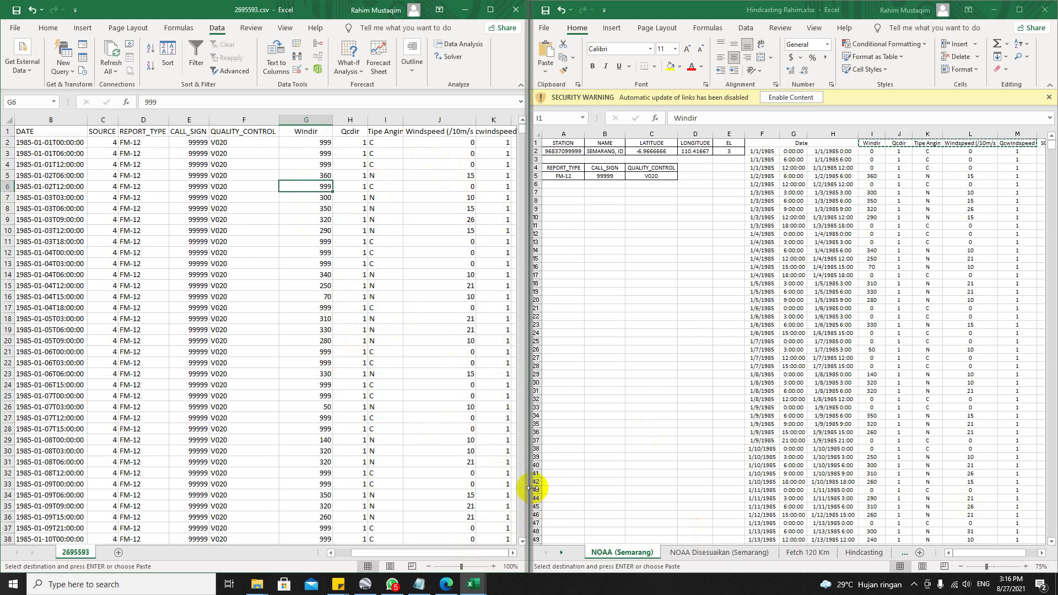
drag(531, 488, 539, 485)
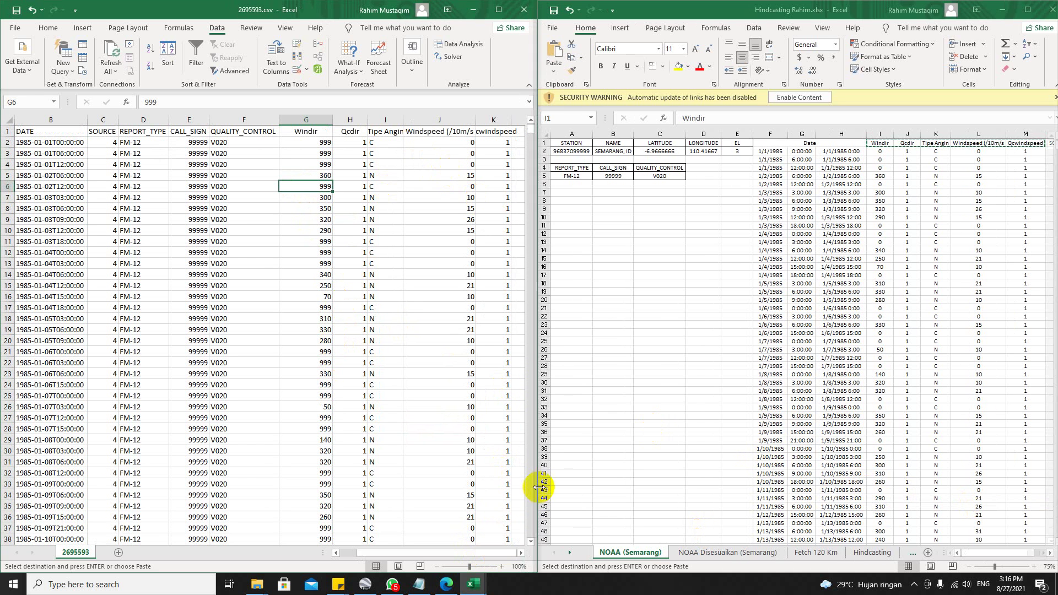
click(994, 10)
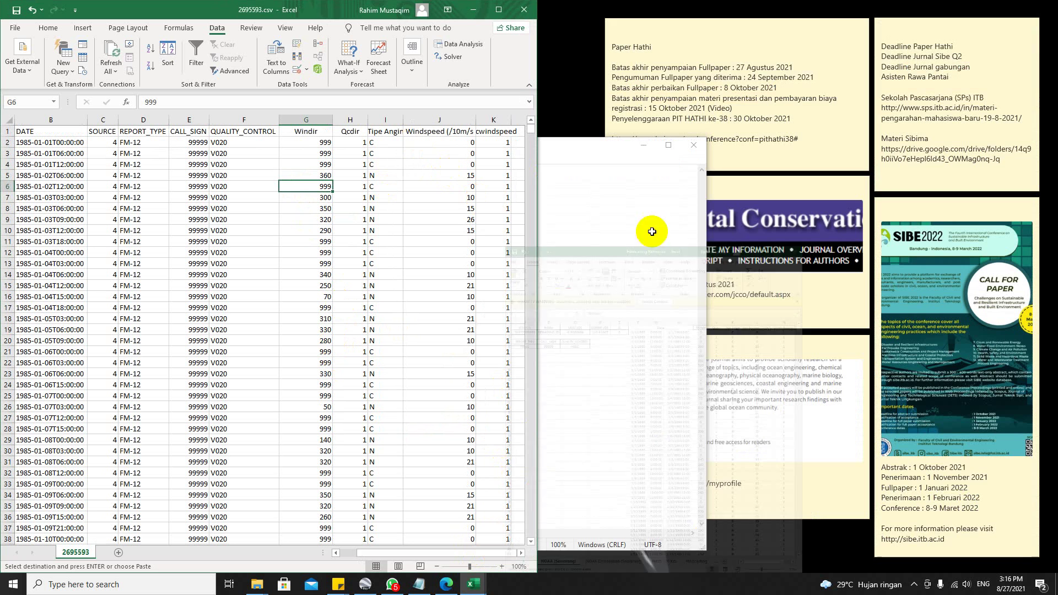
Check the headers Windir to Qcwindspeed, fit column K to its Qcwindspeed header and maximize the CSV window.
click(425, 218)
click(325, 132)
click(352, 133)
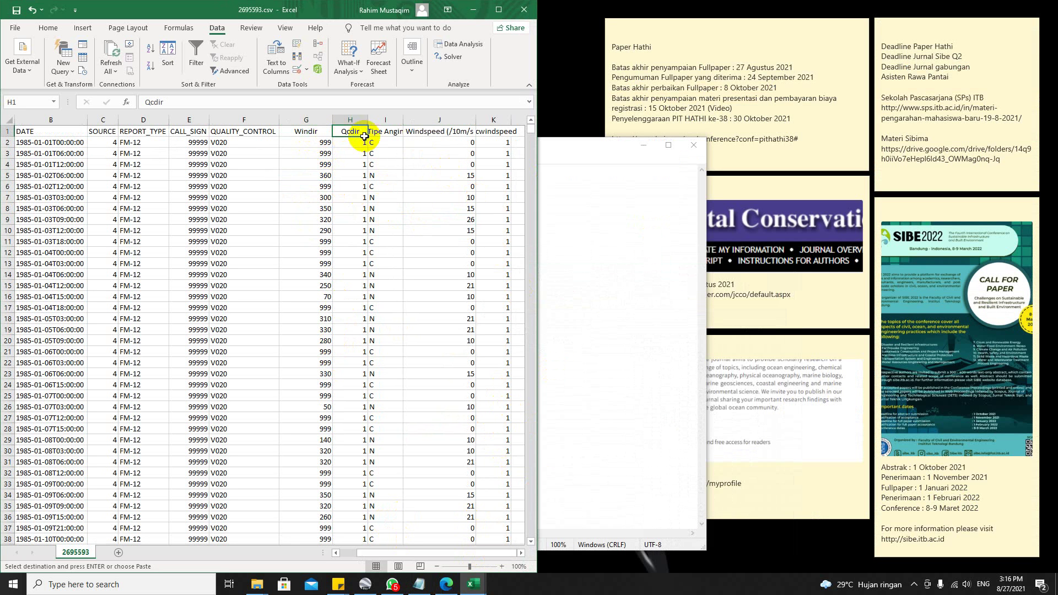
click(378, 133)
click(435, 133)
click(497, 131)
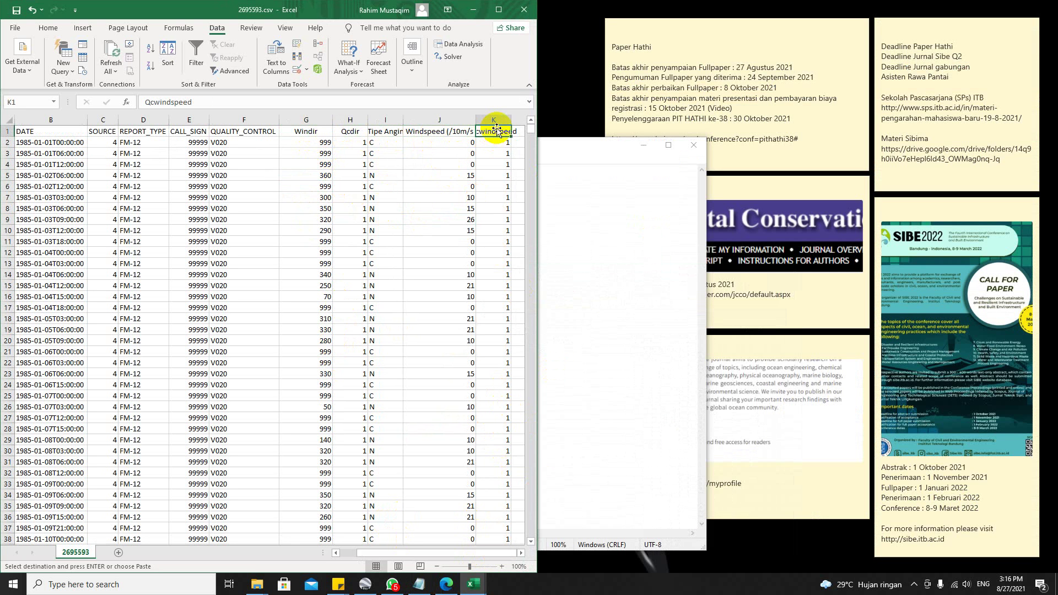
double_click(510, 118)
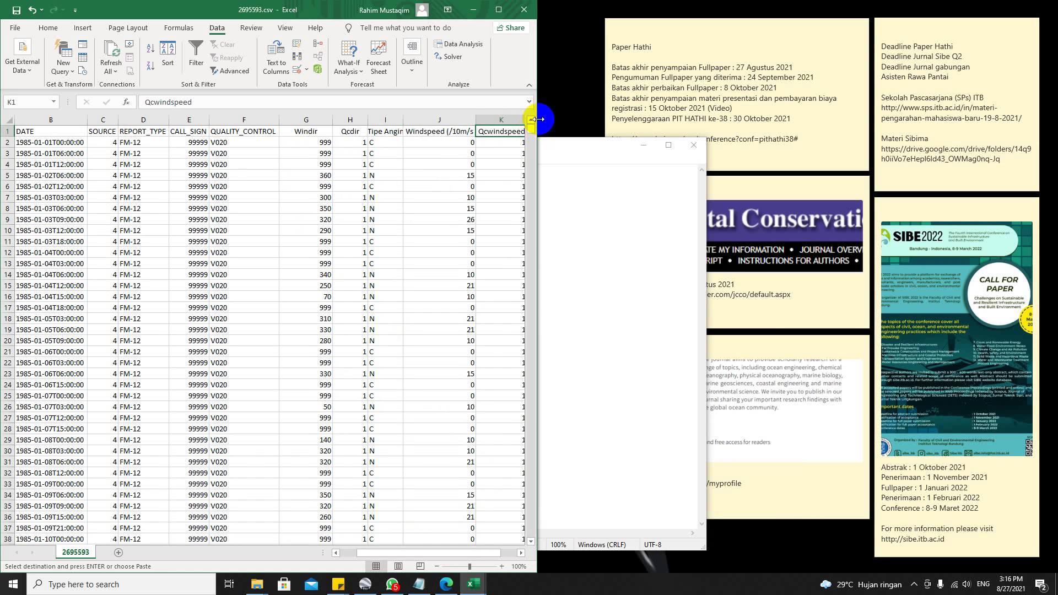
click(499, 10)
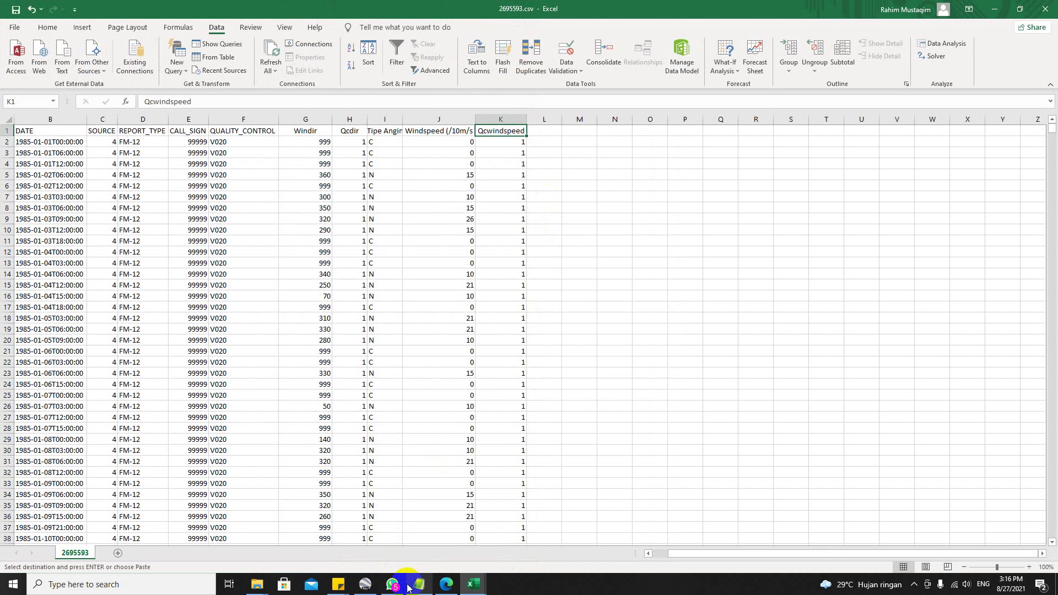
Open isd-format-document.pdf from the Bahan Tutorial 2 folder and look over its title page.
click(259, 586)
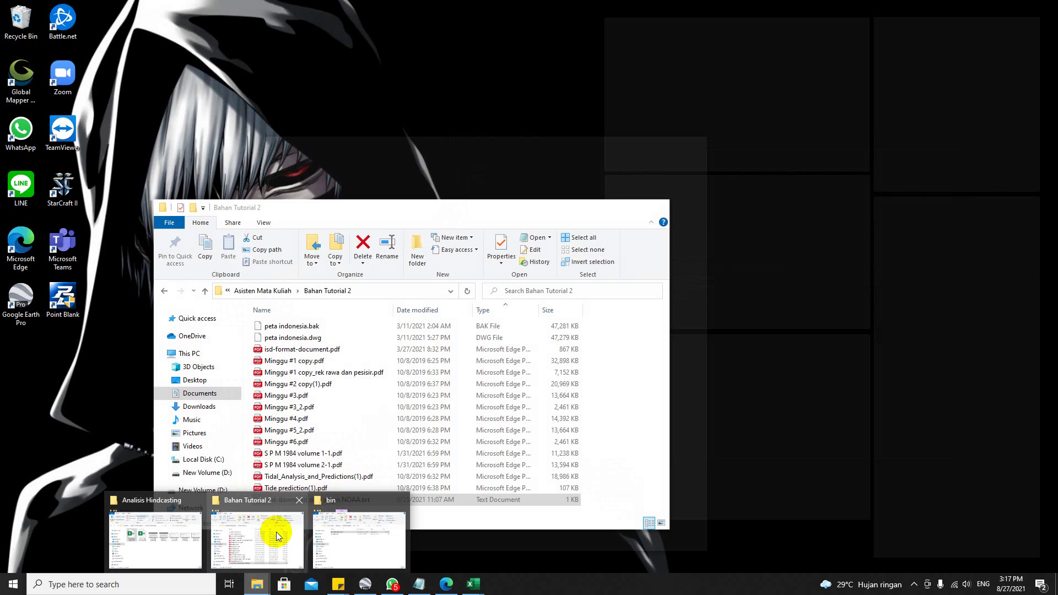
click(276, 532)
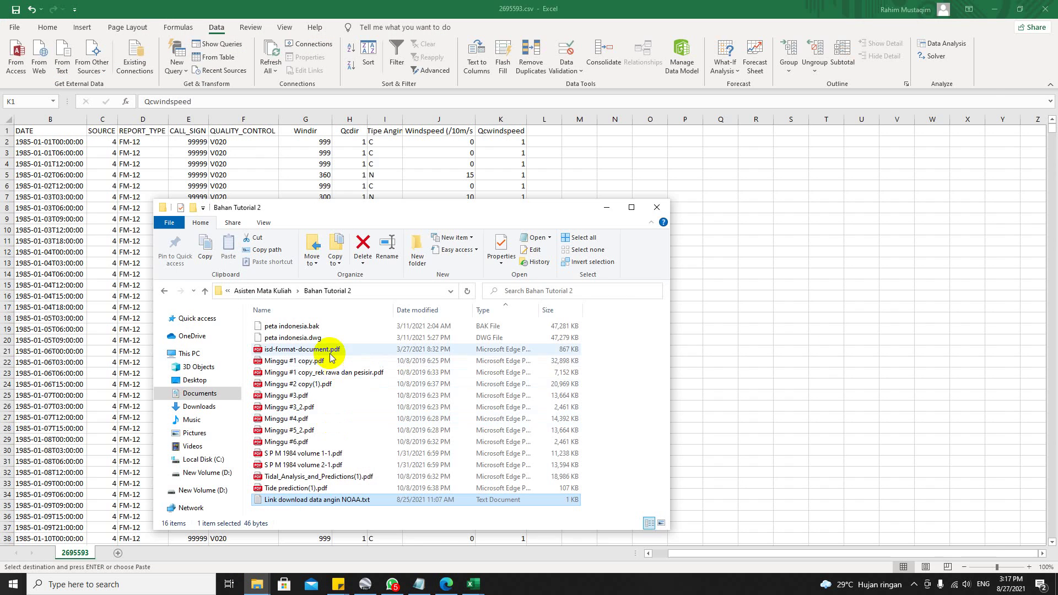
click(345, 350)
double_click(345, 352)
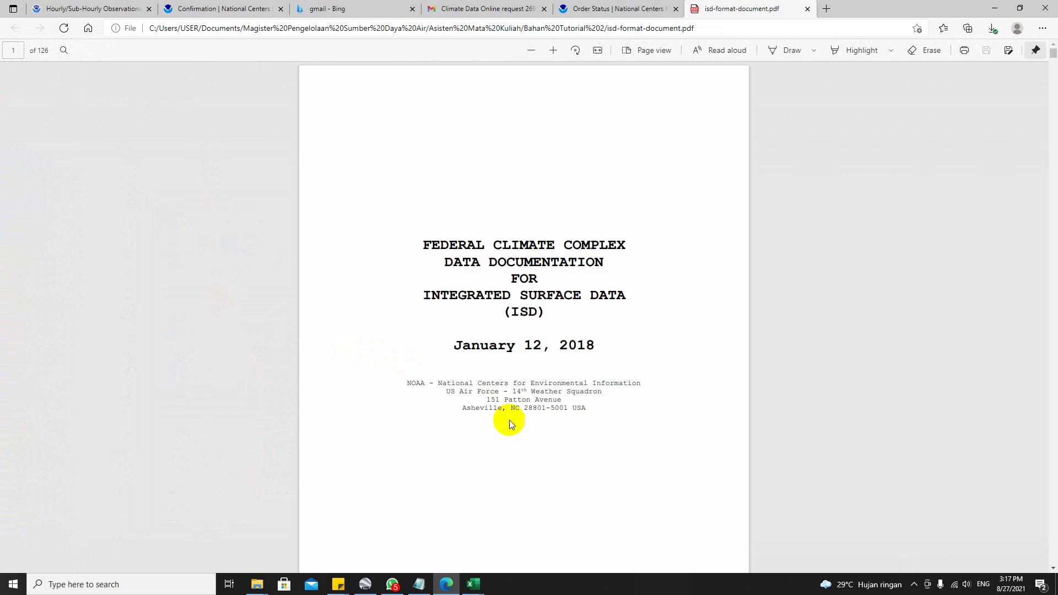
drag(423, 387, 548, 382)
scroll(654, 397, down, 2)
click(745, 333)
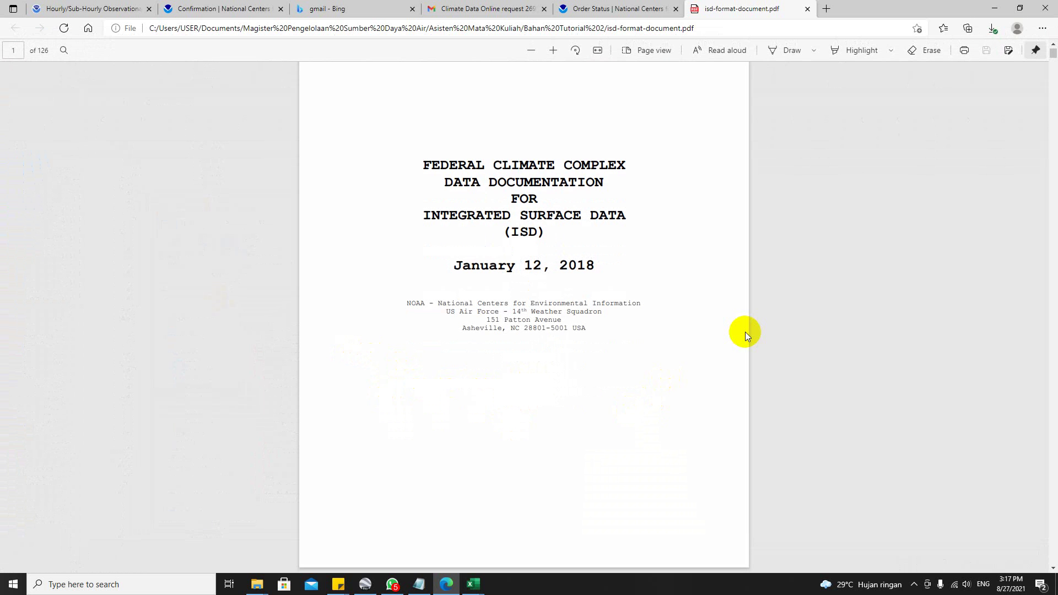
Search the PDF for WND and examine the matching element definitions and flag values on pages 122 and 123.
key(ctrl+f)
text(WIND)
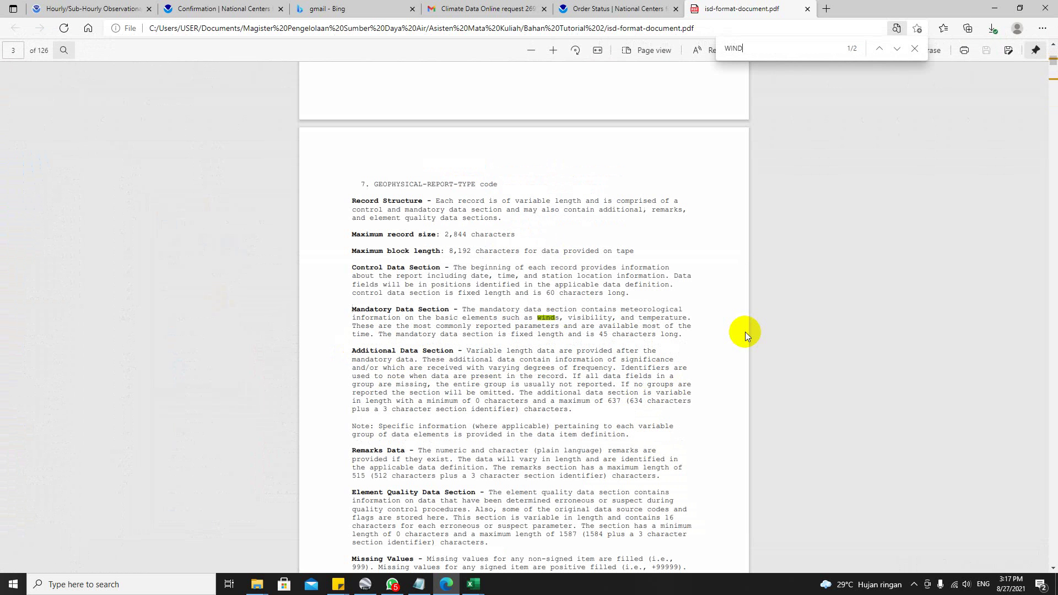
key(BackSpace)
key(BackSpace)
key(BackSpace)
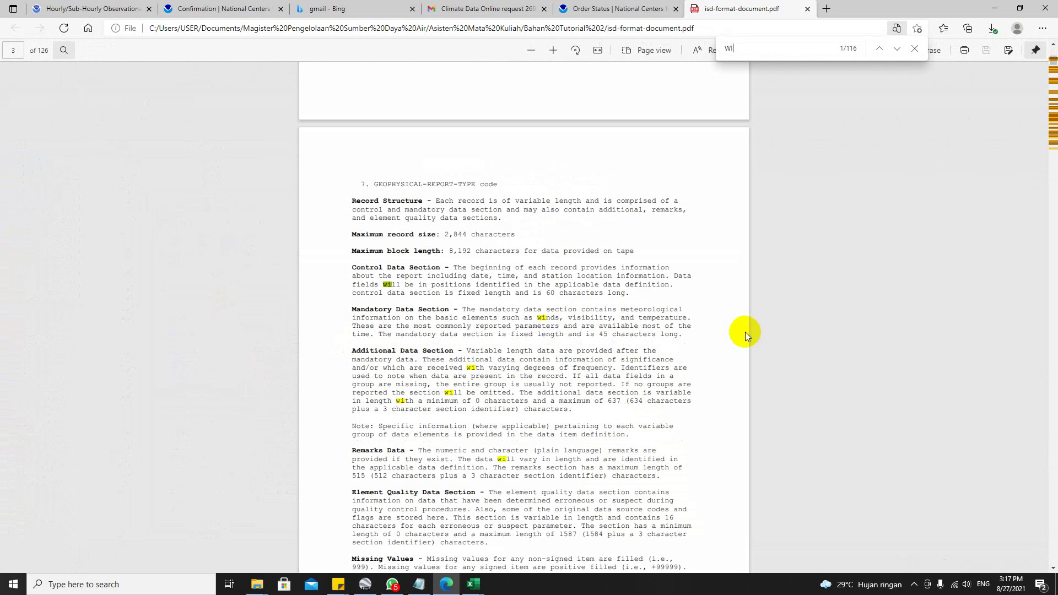
text(ND)
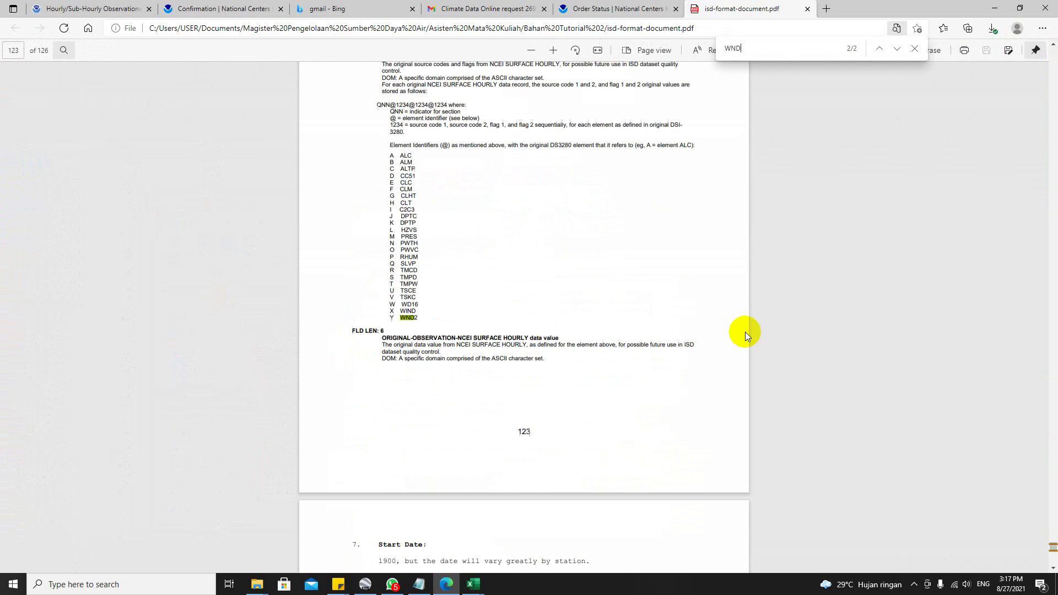
scroll(745, 332, up, 10)
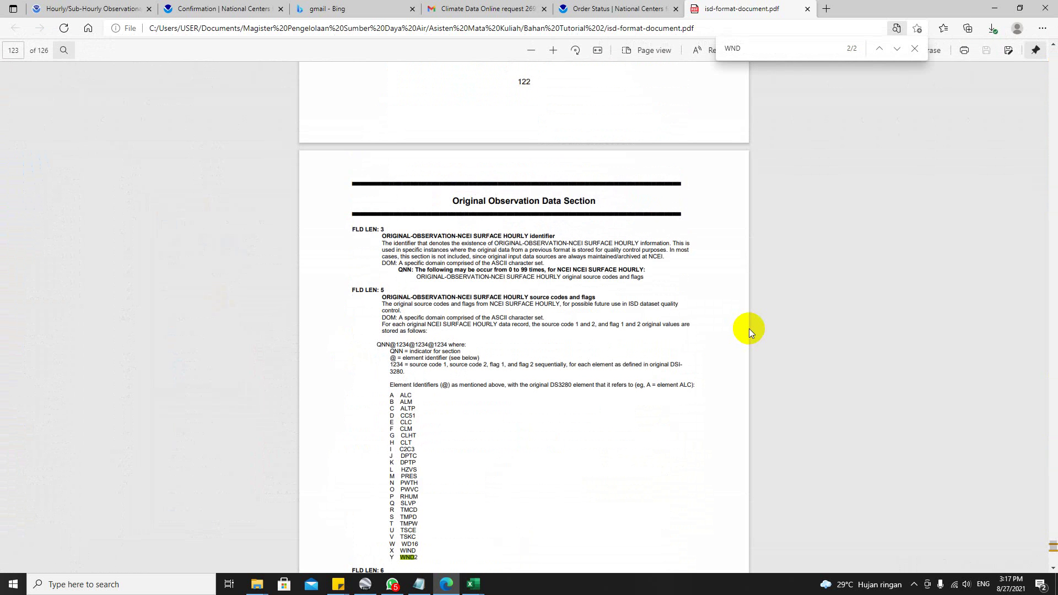
scroll(724, 346, up, 5)
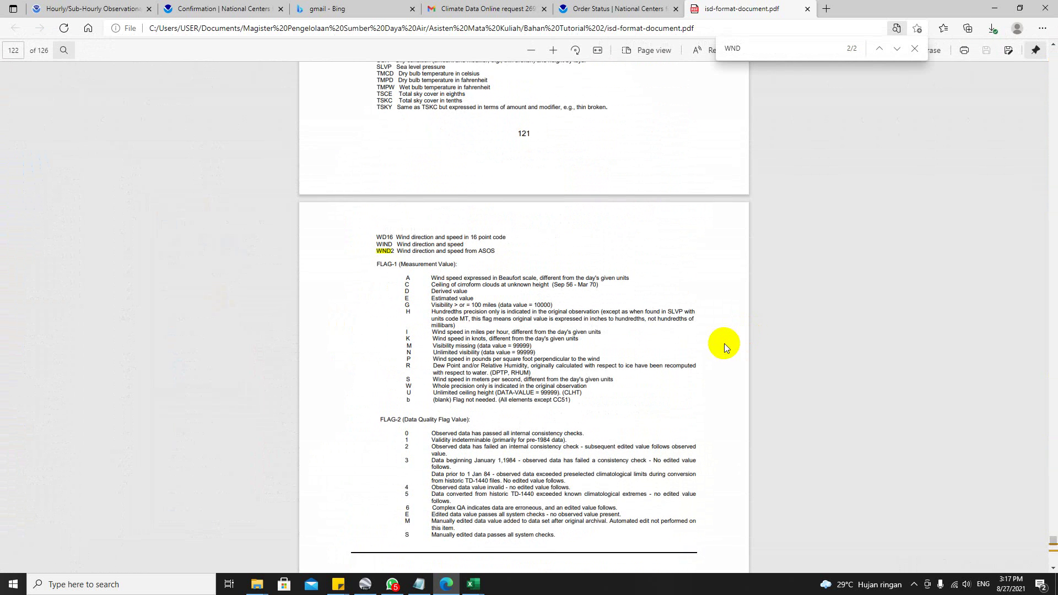
scroll(724, 347, down, 3)
Search the PDF for wind instead of WND.
click(750, 54)
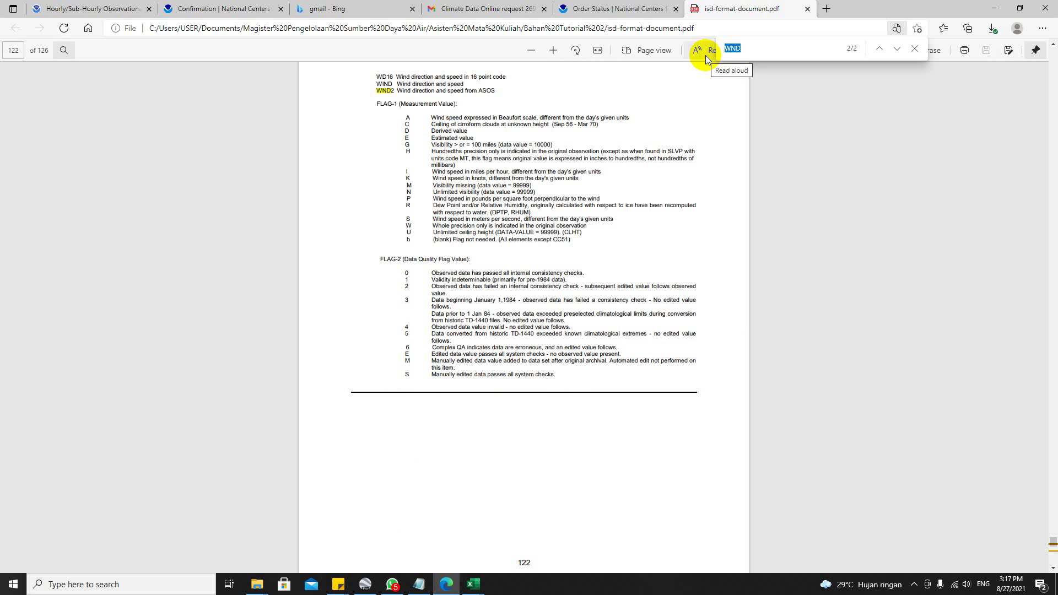
key(BackSpace)
key(BackSpace)
key(BackSpace)
text(wind)
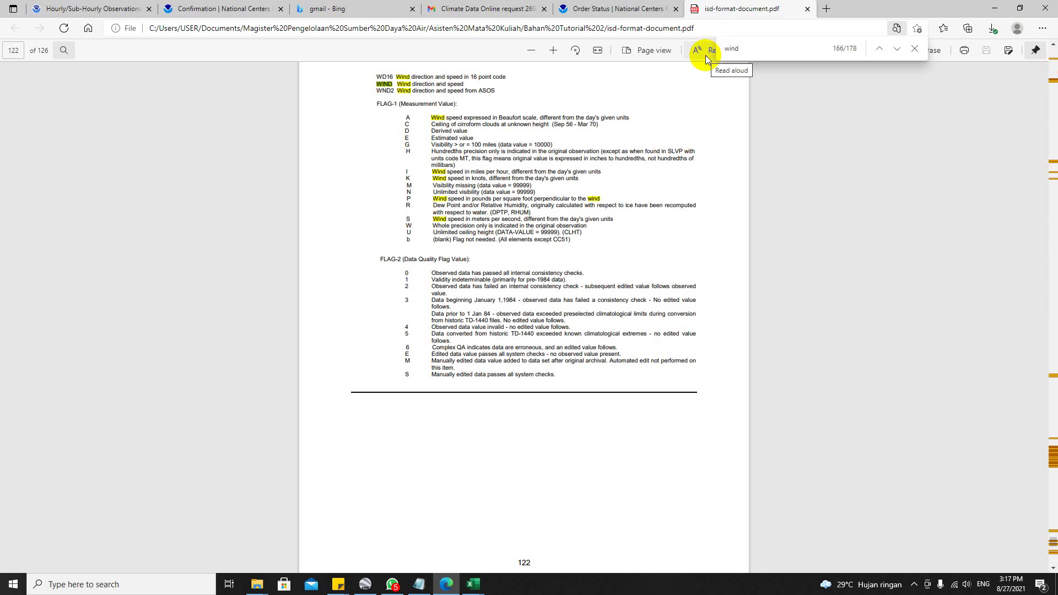
Browse the PDF from its first page through the Control Data Section, looking for the wind field definitions.
scroll(932, 201, up, 20)
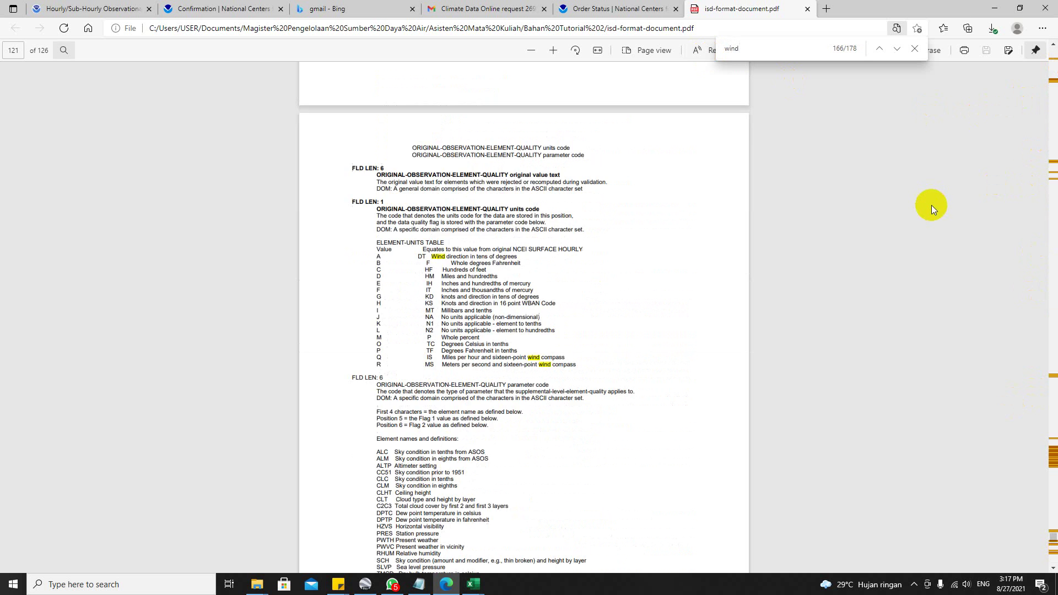
drag(1052, 528, 1053, 62)
click(1053, 51)
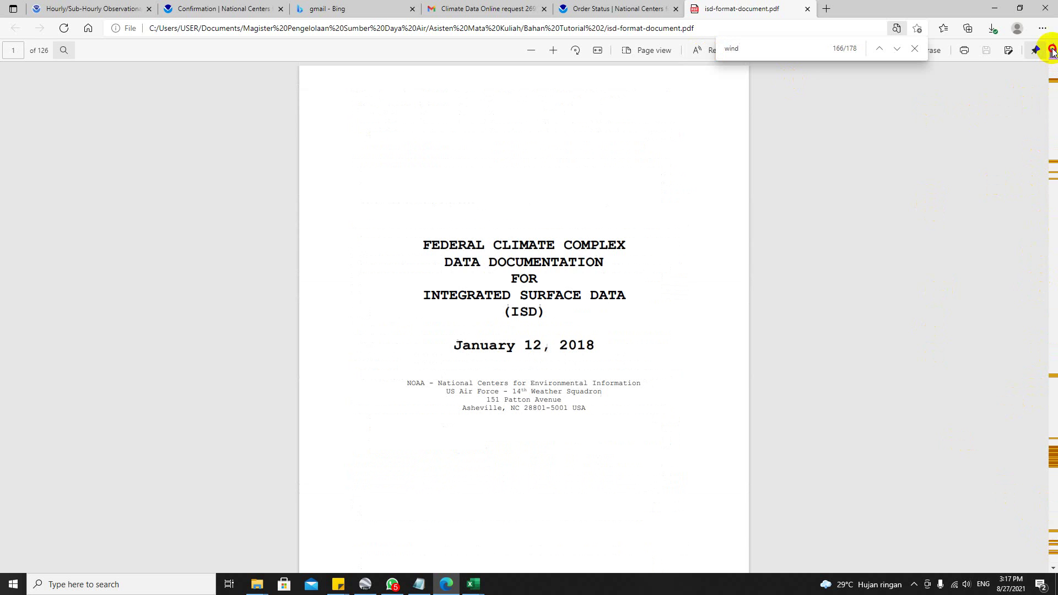
scroll(586, 317, down, 15)
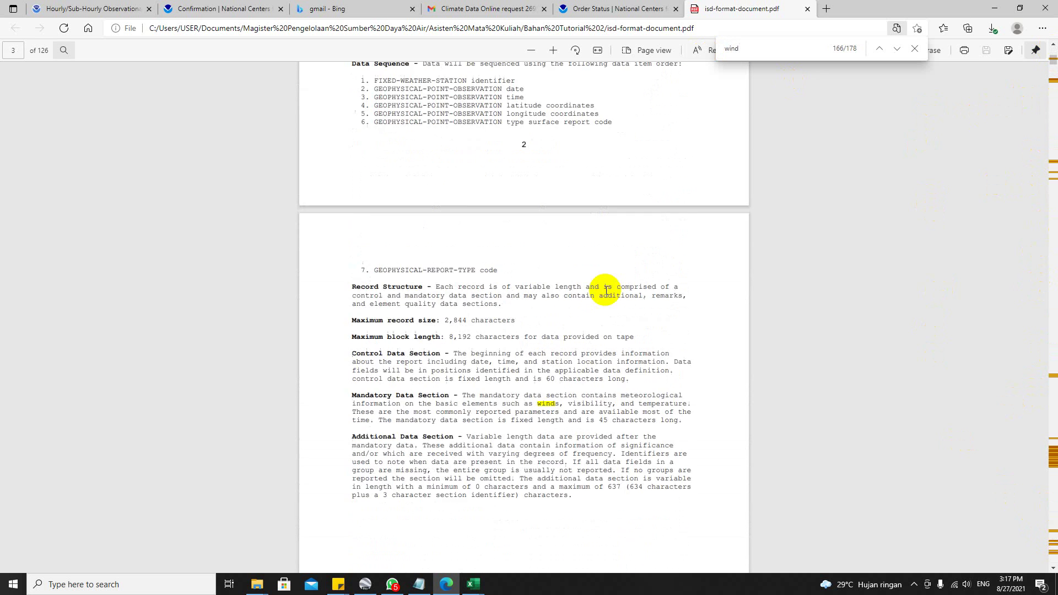
scroll(605, 290, up, 5)
scroll(605, 293, down, 13)
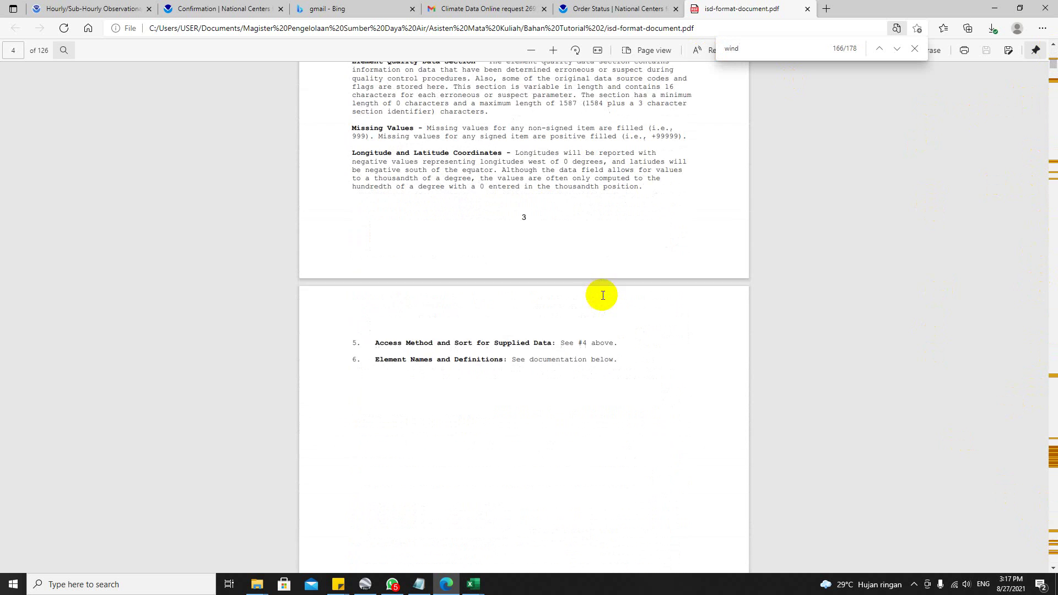
scroll(603, 296, down, 5)
scroll(601, 298, down, 5)
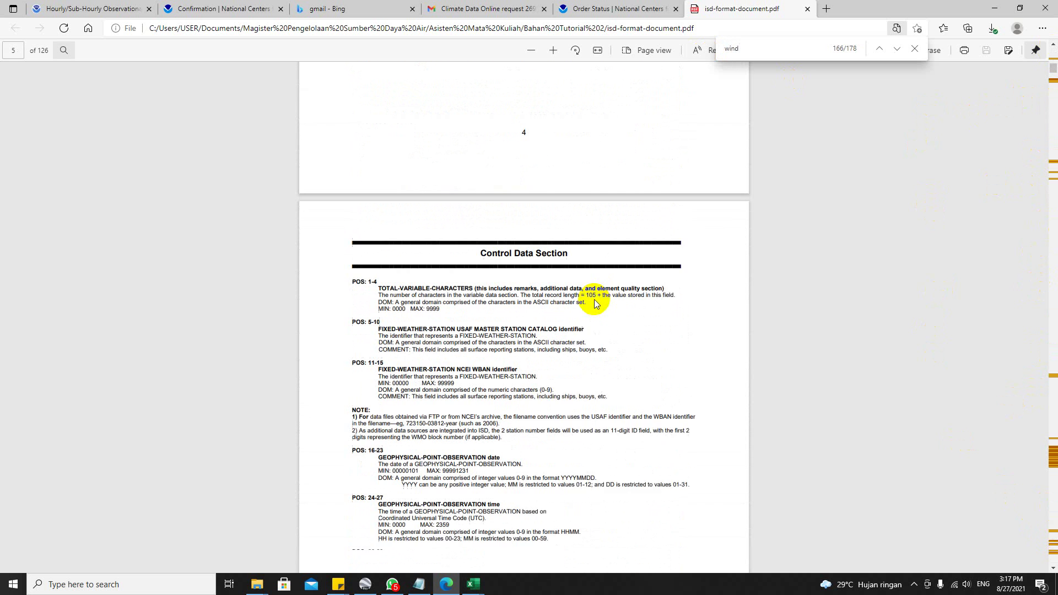
scroll(593, 300, down, 3)
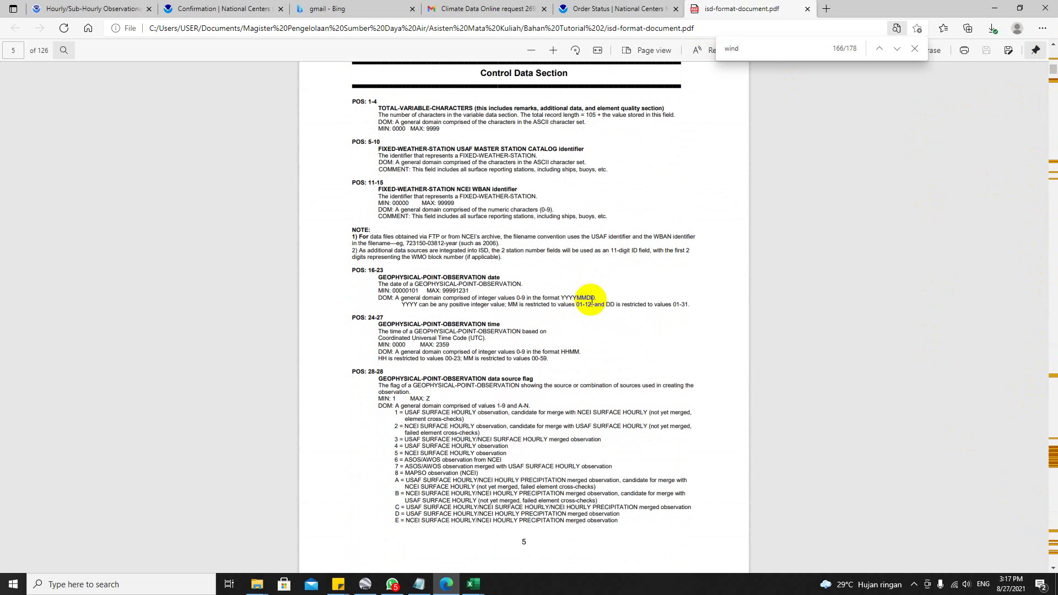
scroll(591, 299, down, 2)
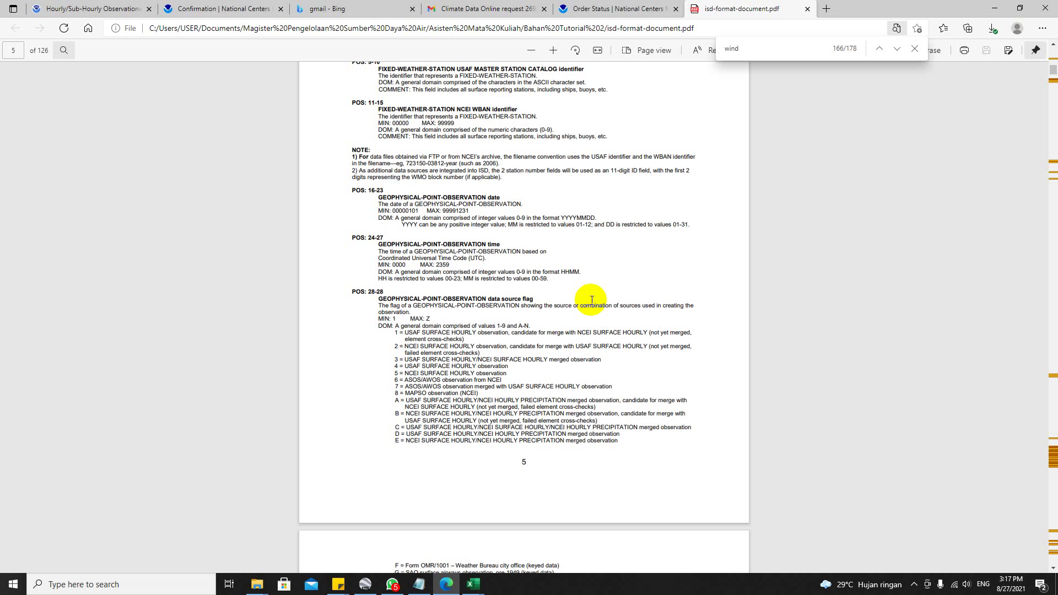
scroll(592, 300, down, 8)
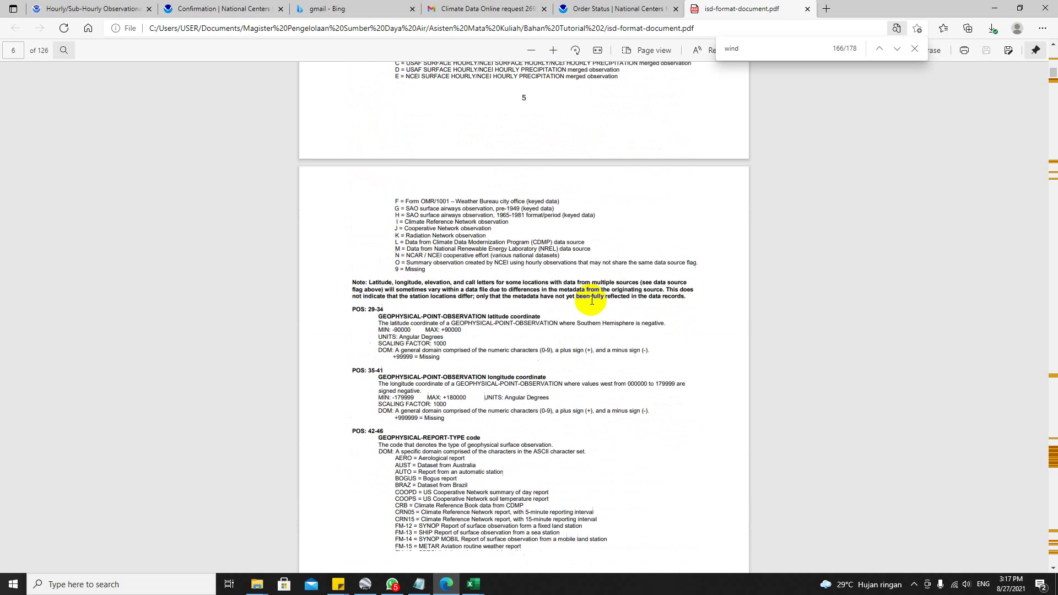
scroll(592, 300, up, 18)
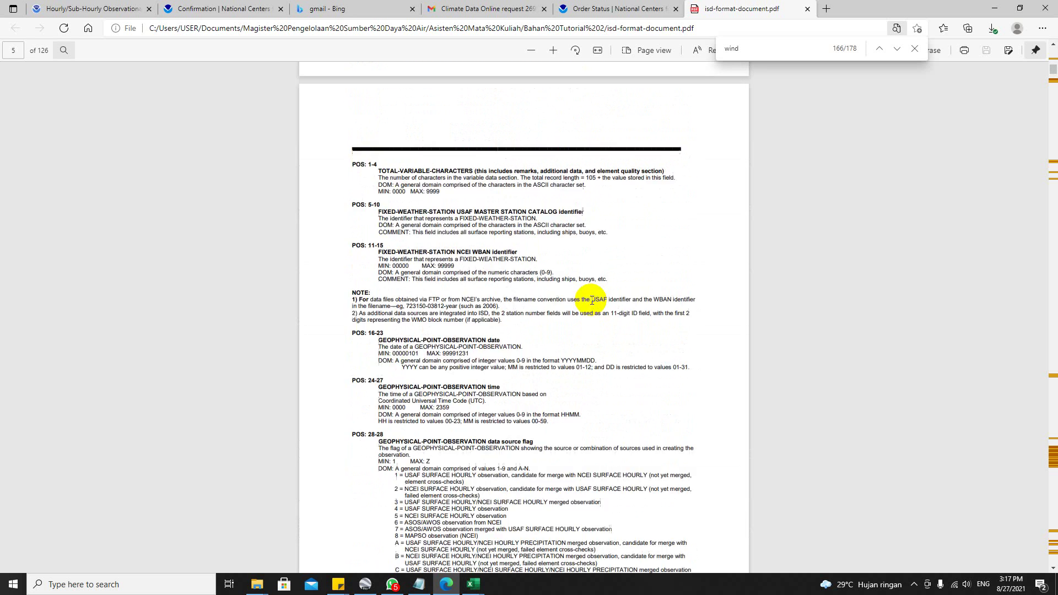
Go through the wind matches to the WIND-OBSERVATION direction angle entry in the Mandatory Data Section on page 8.
click(880, 48)
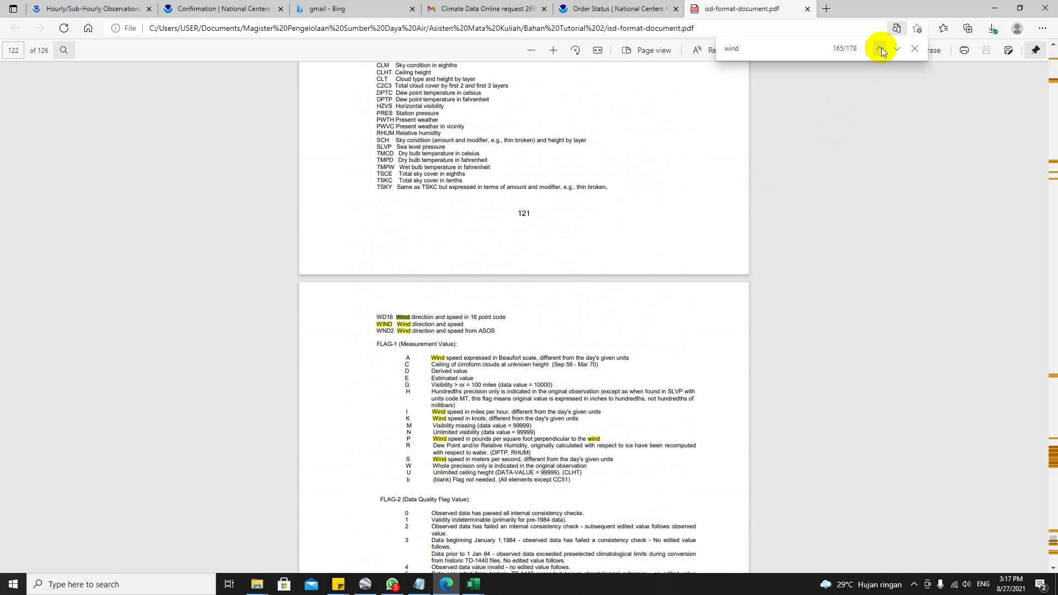
click(893, 50)
click(893, 50)
click(893, 50)
click(893, 50)
click(893, 49)
click(893, 49)
click(893, 50)
click(893, 49)
click(896, 50)
click(897, 50)
click(896, 49)
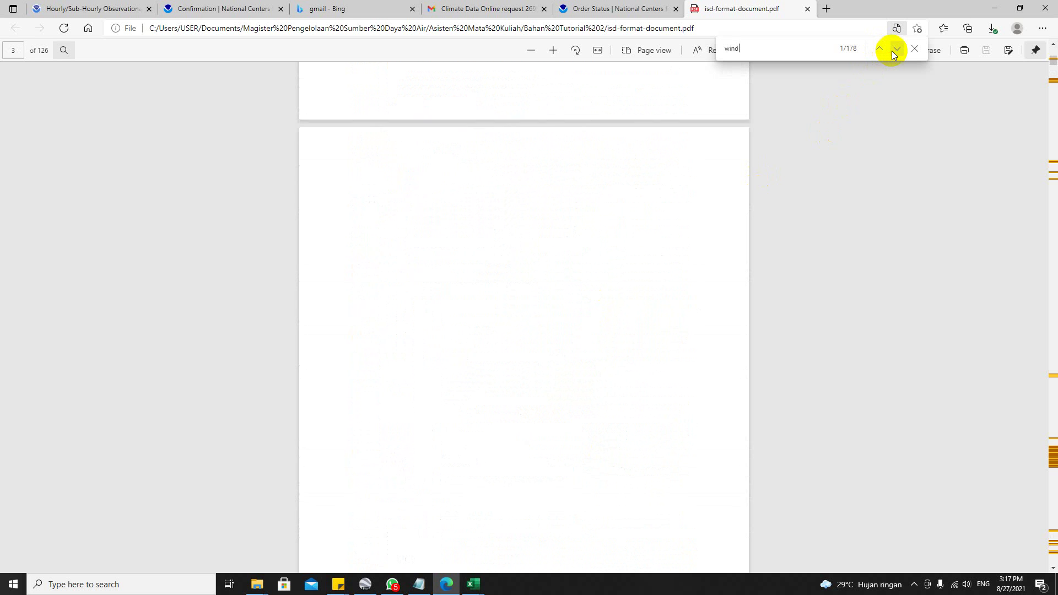
click(897, 49)
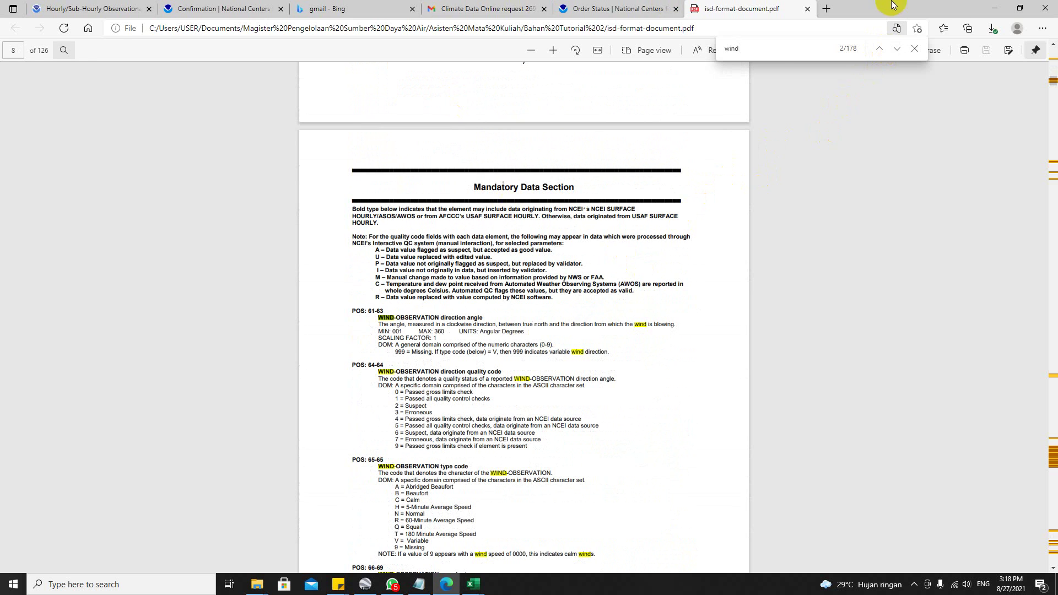
Minimize the Bahan Tutorial 2 folder and arrange the CSV workbook and the PDF side by side, selecting Windir values G2:G5.
drag(894, 8, 516, 209)
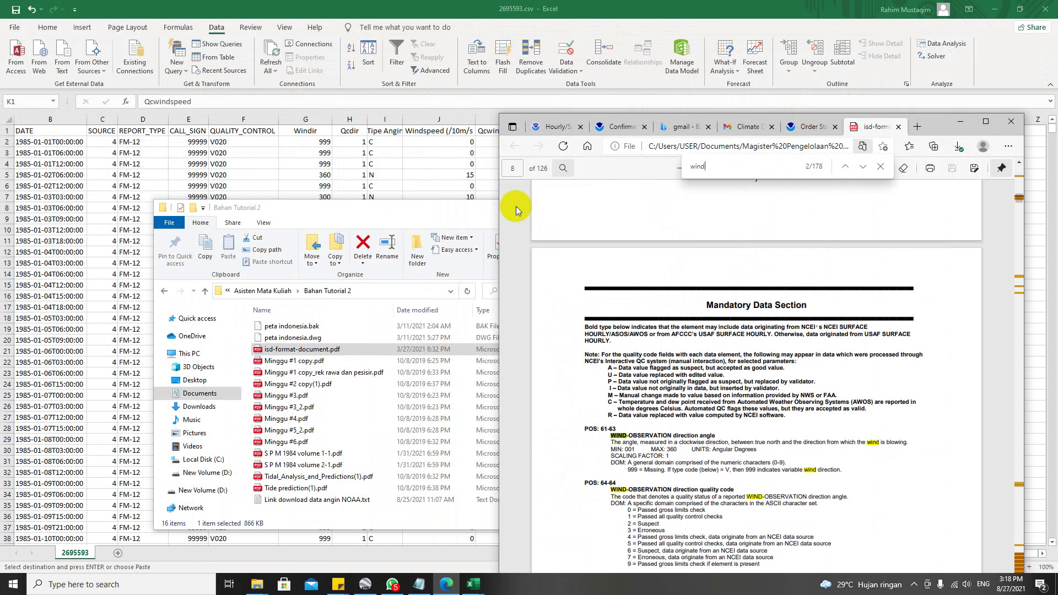
click(425, 208)
click(609, 208)
scroll(747, 501, down, 2)
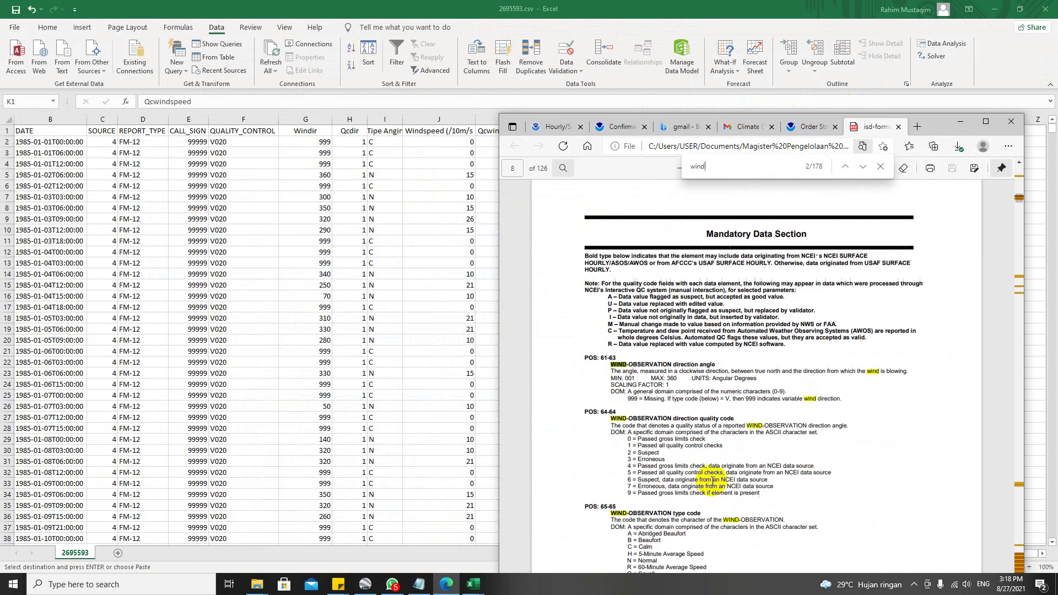
click(678, 356)
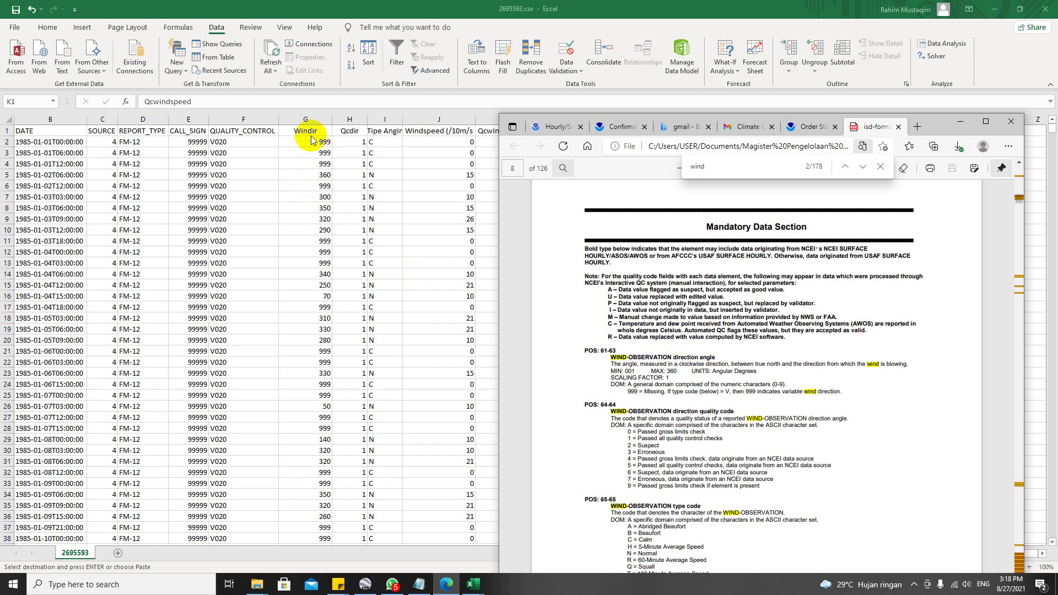
drag(313, 142, 330, 175)
drag(496, 9, 1, 90)
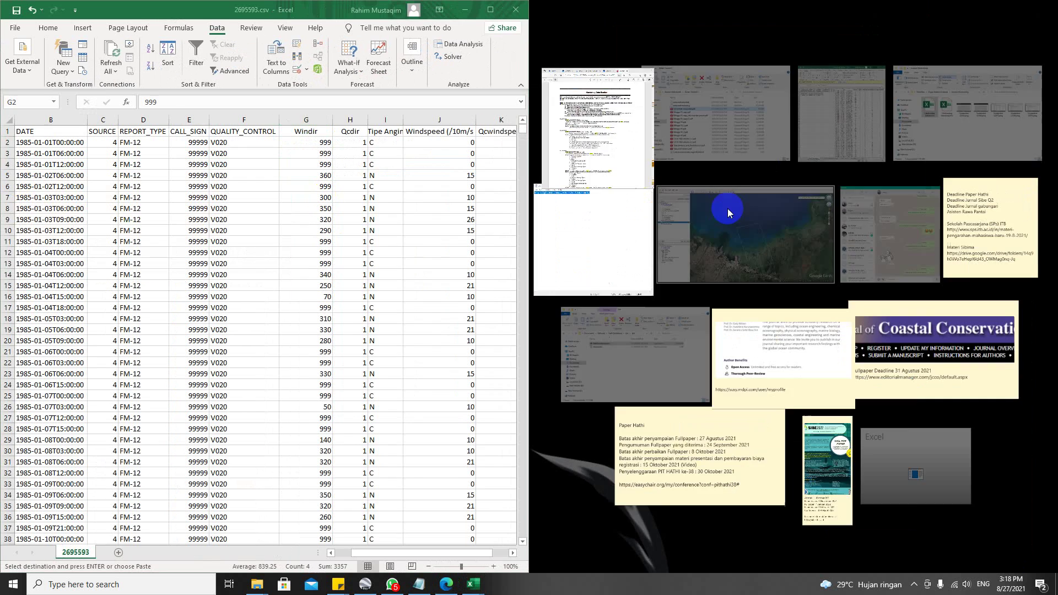
click(614, 150)
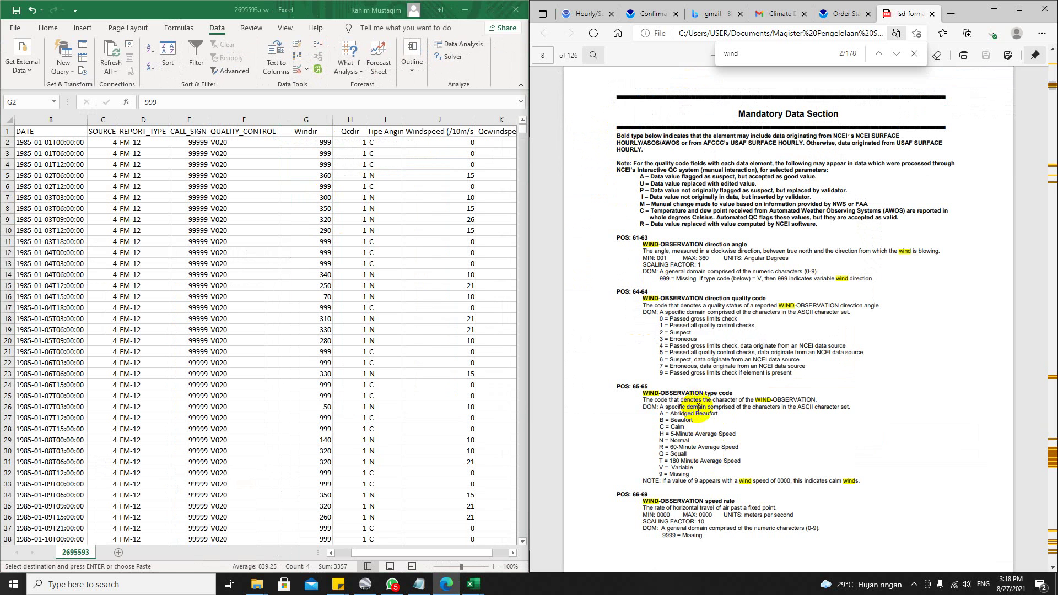
Examine the PDF's wind type code, speed rate and speed quality code definitions against the CSV's wind columns.
drag(673, 395, 726, 395)
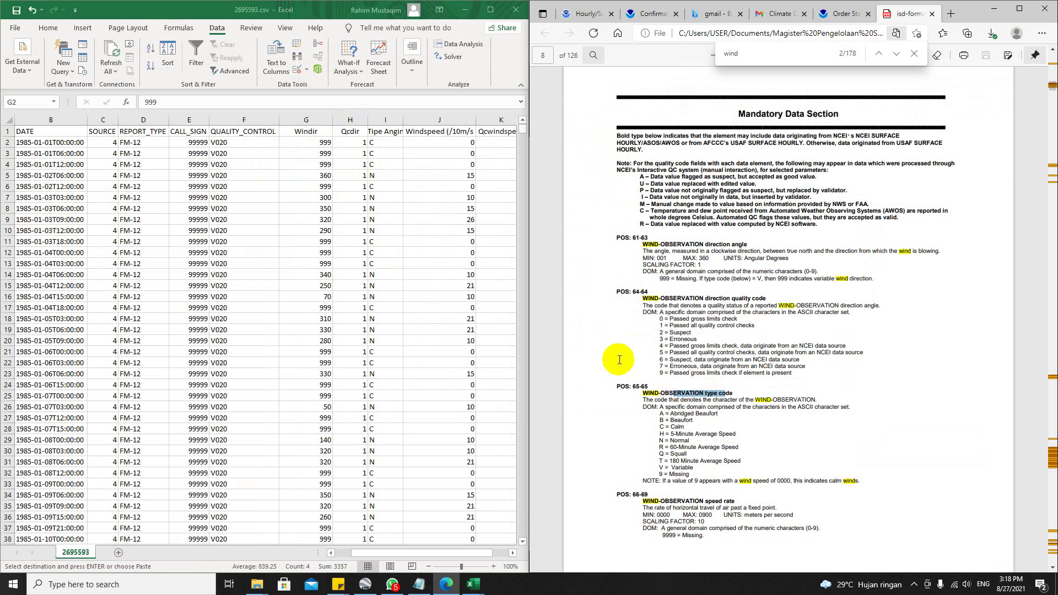
scroll(685, 425, down, 3)
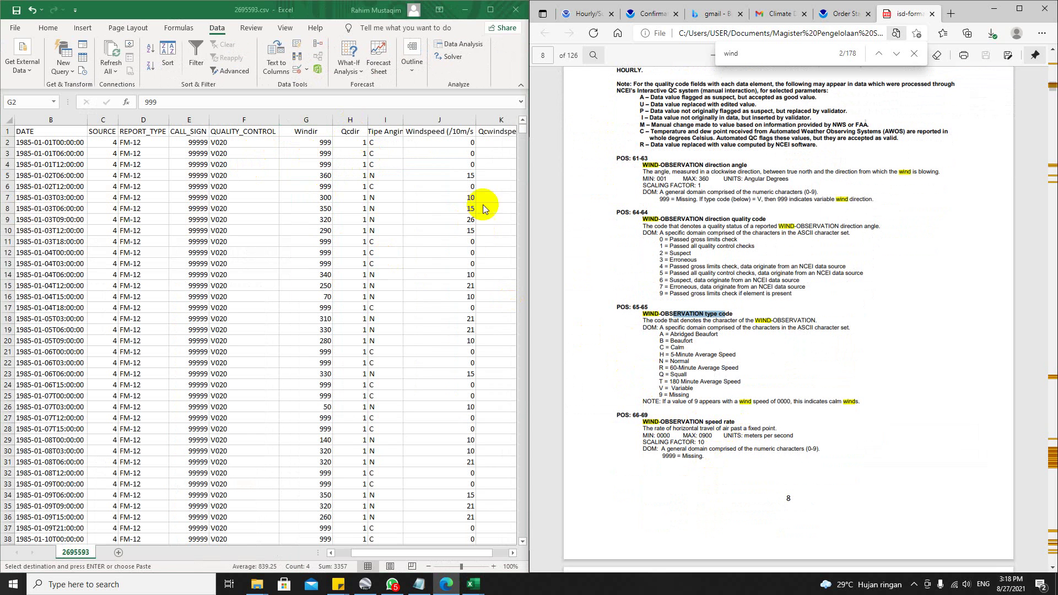
scroll(744, 436, down, 5)
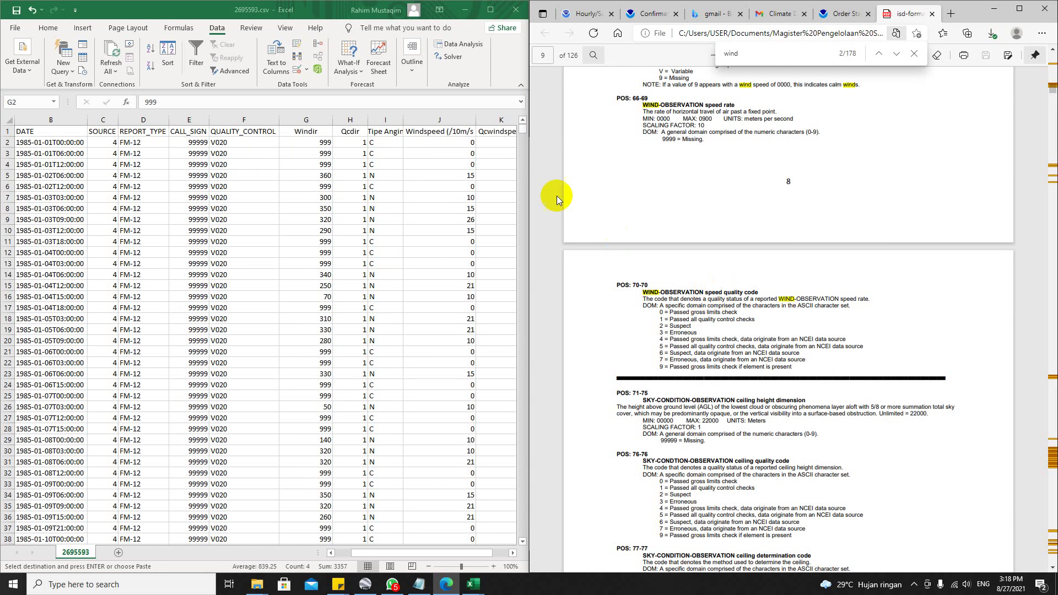
Examine the Qcwindspeed column's values against the PDF's wind speed quality code definitions.
click(430, 554)
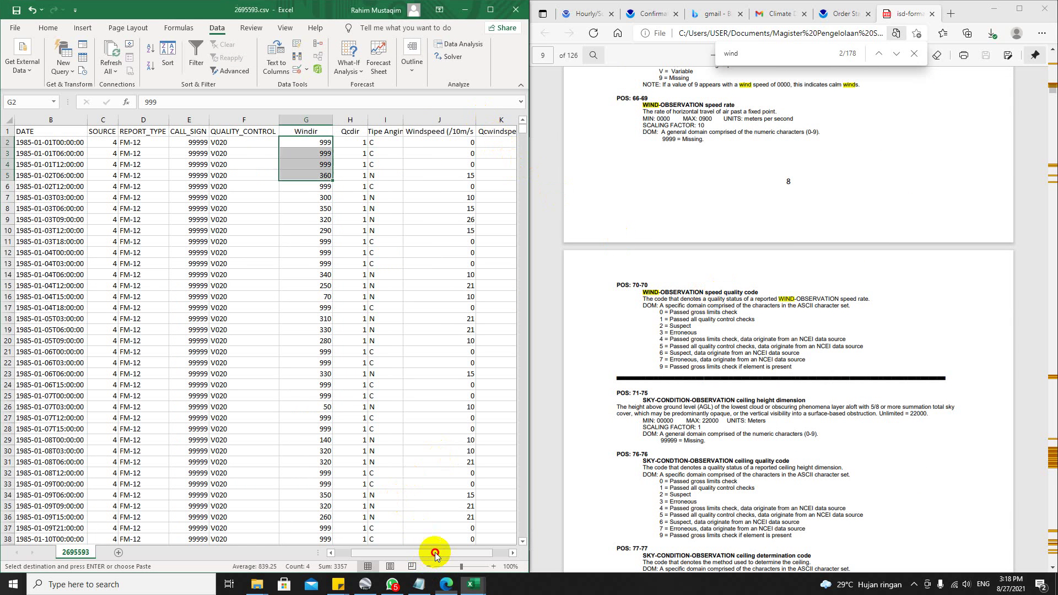
click(497, 206)
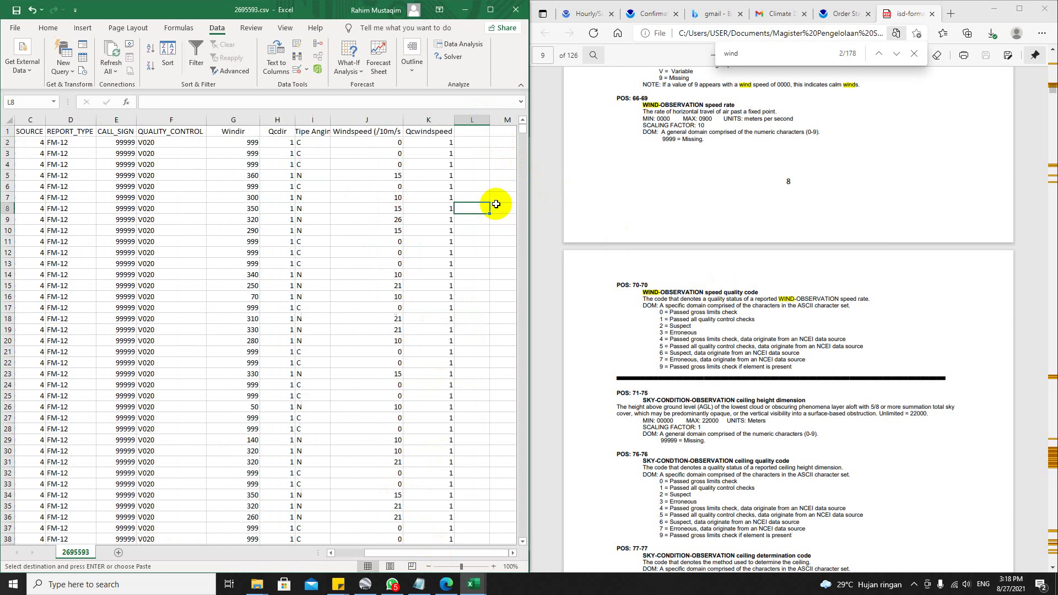
key(Up)
key(Up)
key(Up)
key(Up)
key(Up)
key(Up)
key(Up)
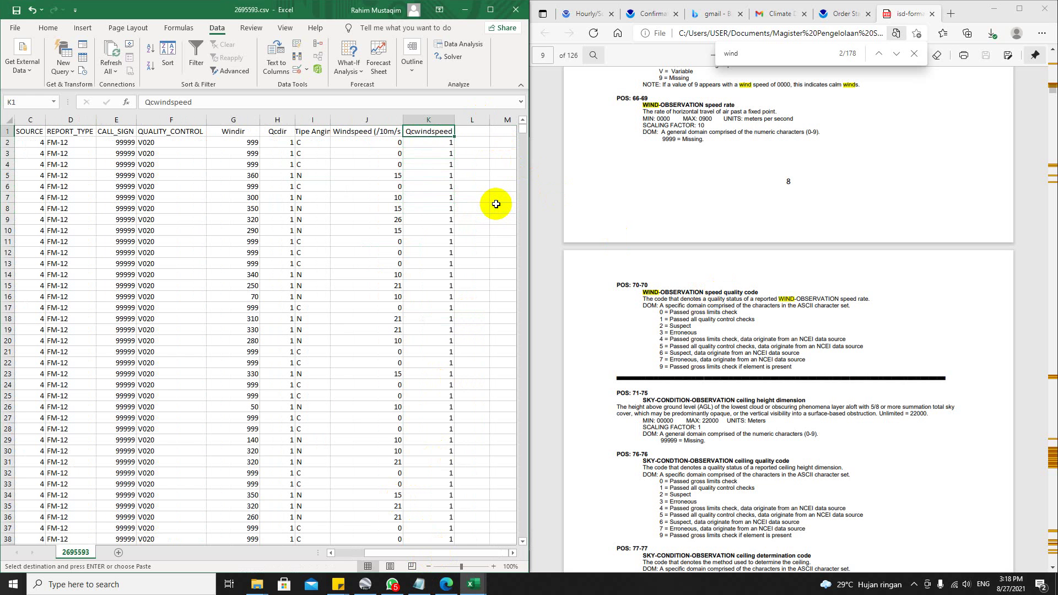
key(Down)
key(Down)
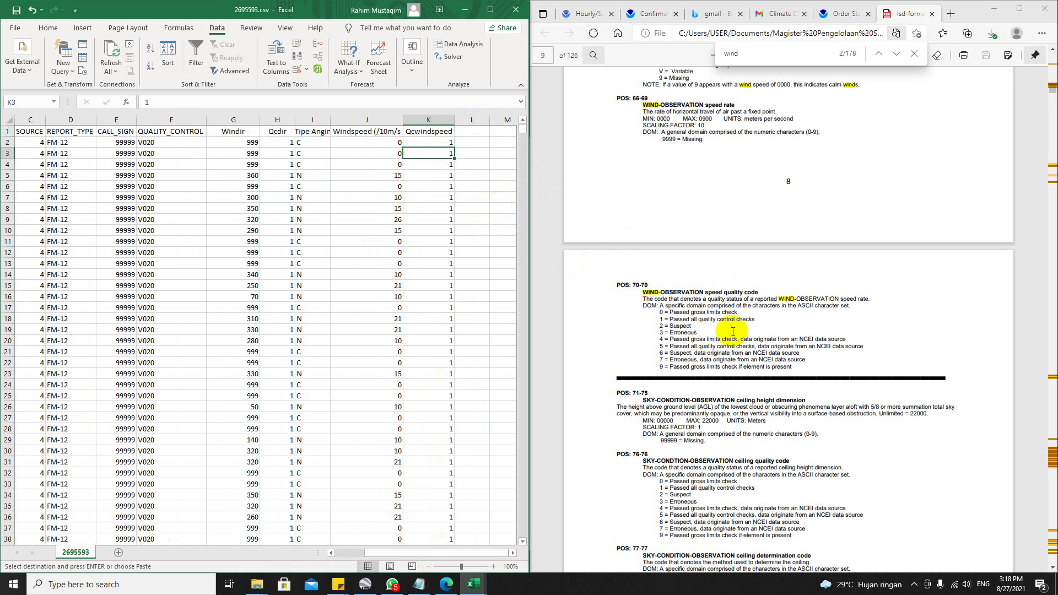
Compare the 999 entries in the Windir column with the PDF's direction angle rules for missing and variable wind.
scroll(727, 333, up, 3)
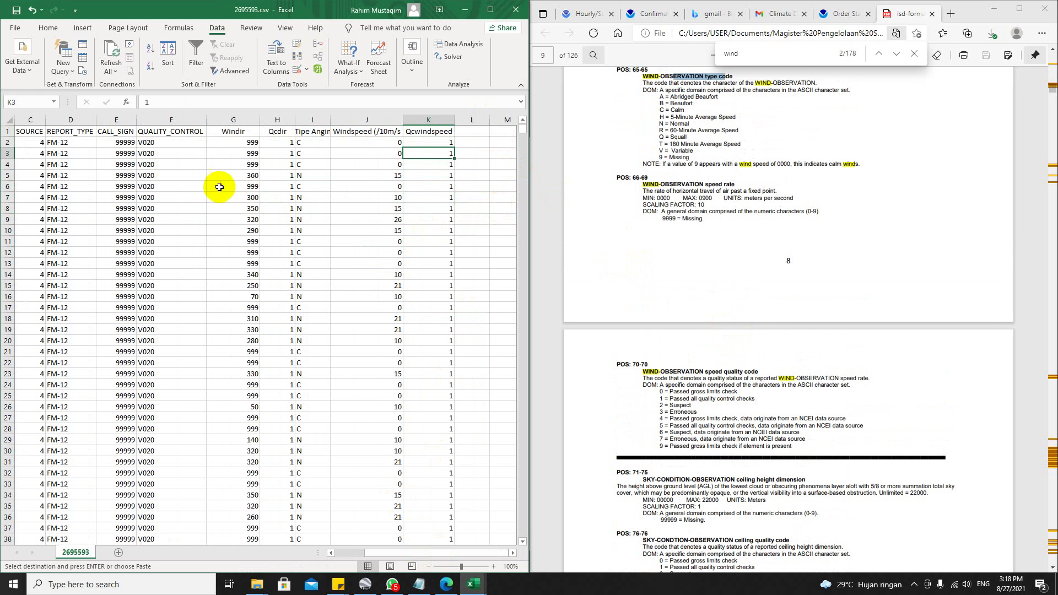
click(243, 161)
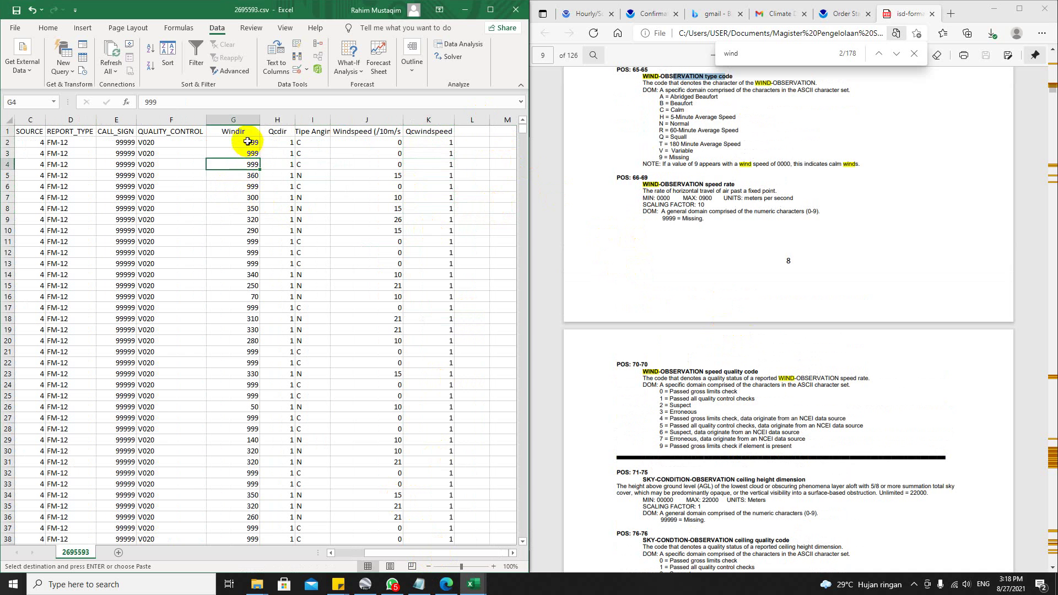
click(242, 143)
scroll(684, 287, up, 9)
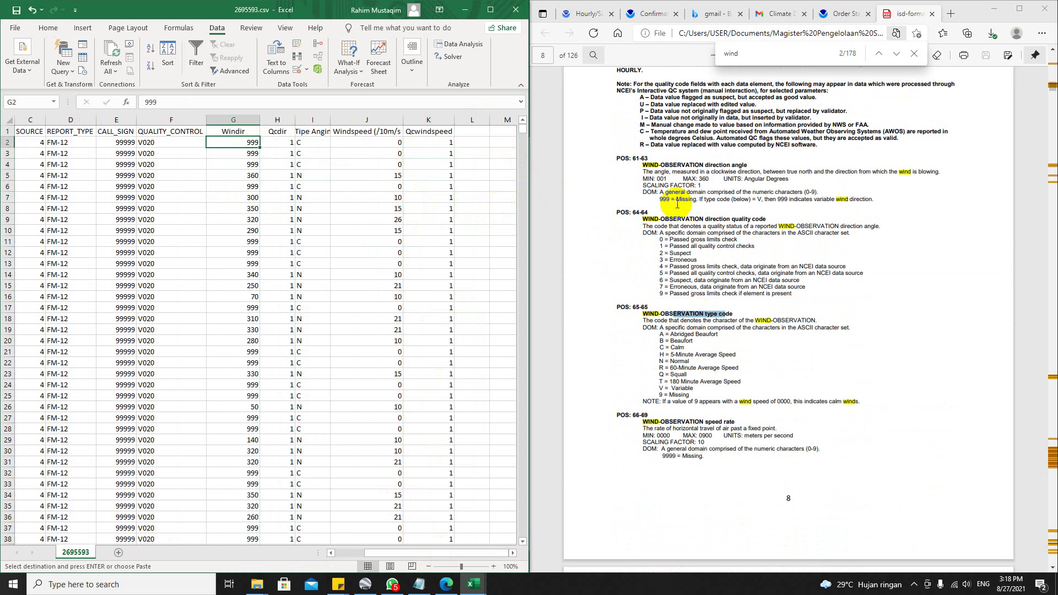
drag(678, 202, 703, 203)
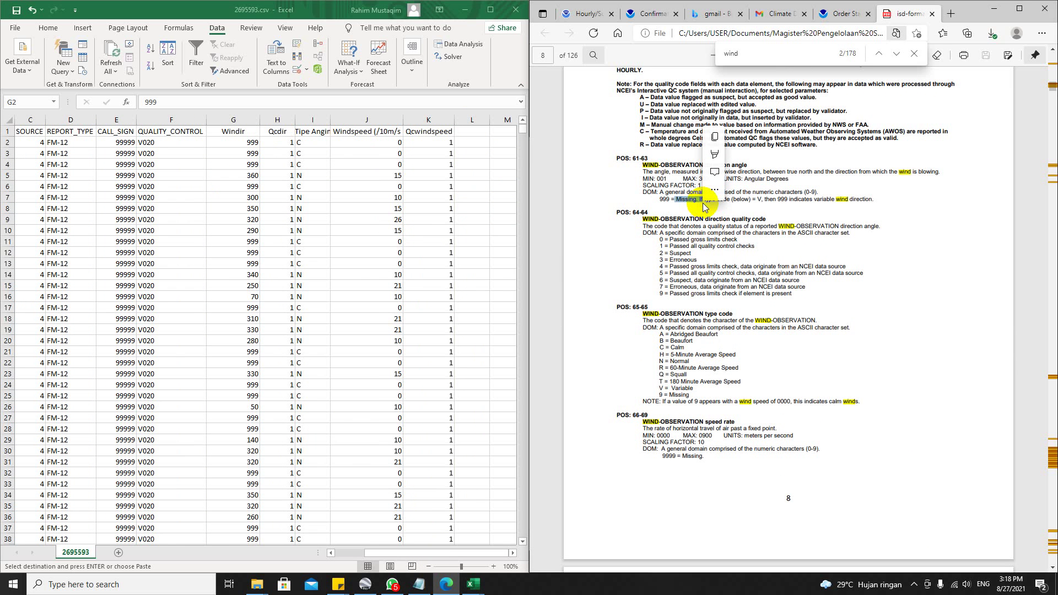
right_click(701, 203)
click(708, 200)
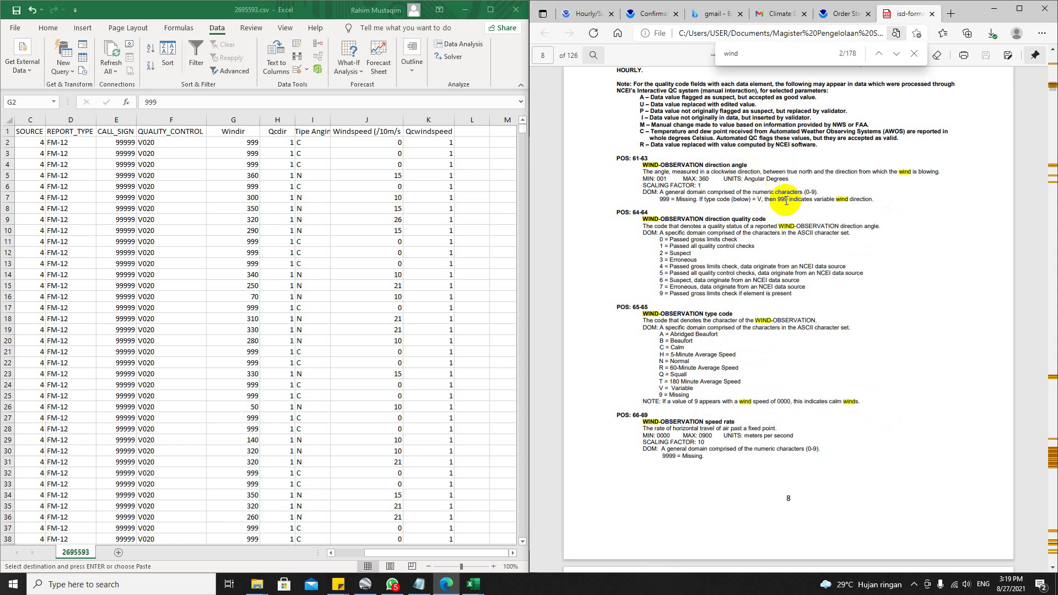
click(249, 142)
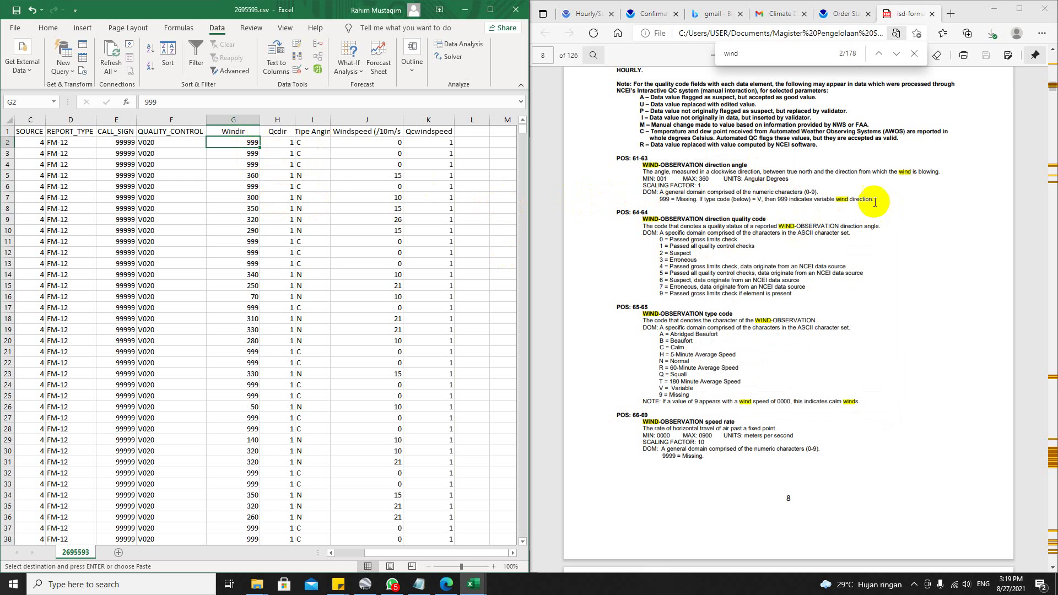
click(322, 186)
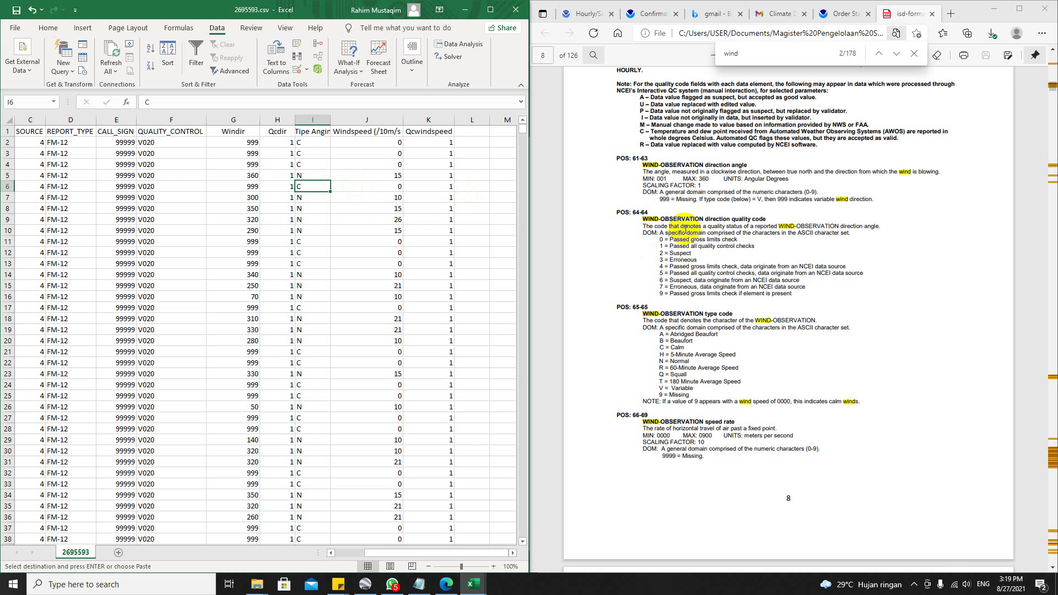
Compare the Qcdir and Qcwindspeed values in rows 2 to 13 with the PDF's direction quality codes, including gross limits and suspect.
drag(281, 144, 262, 271)
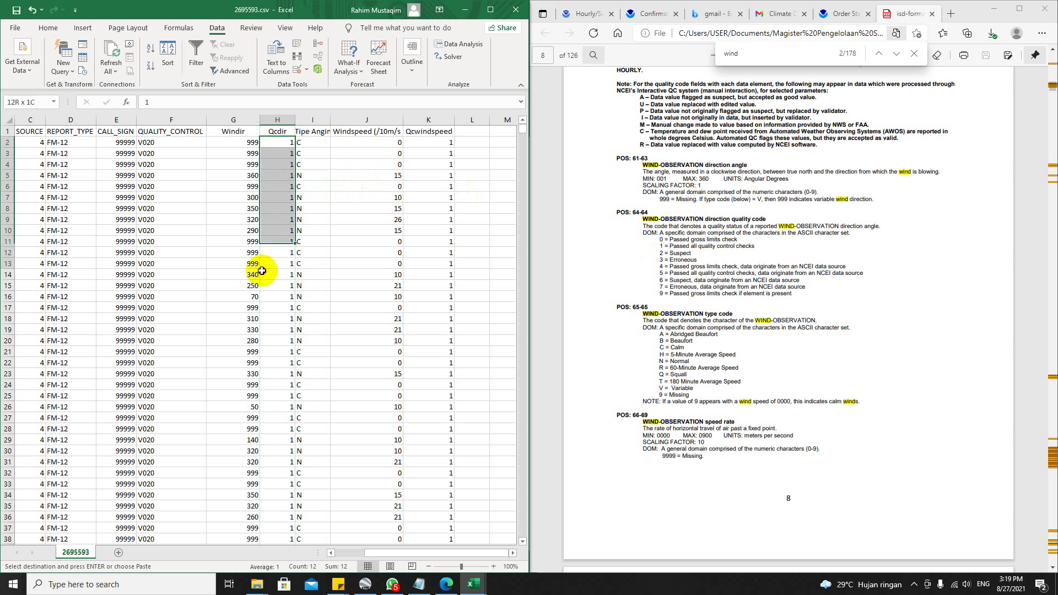
drag(439, 142, 436, 265)
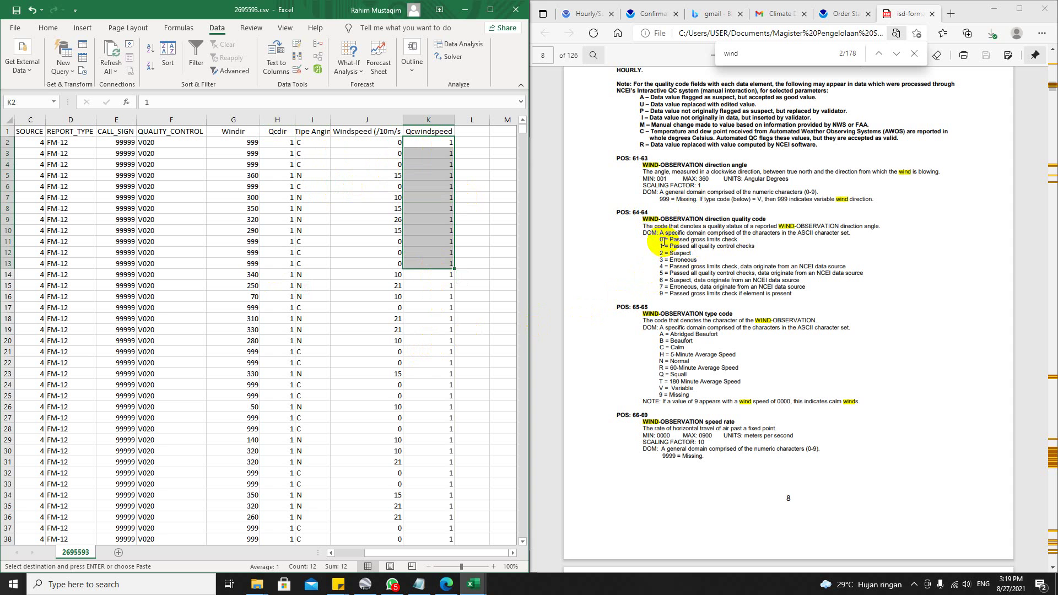
click(680, 241)
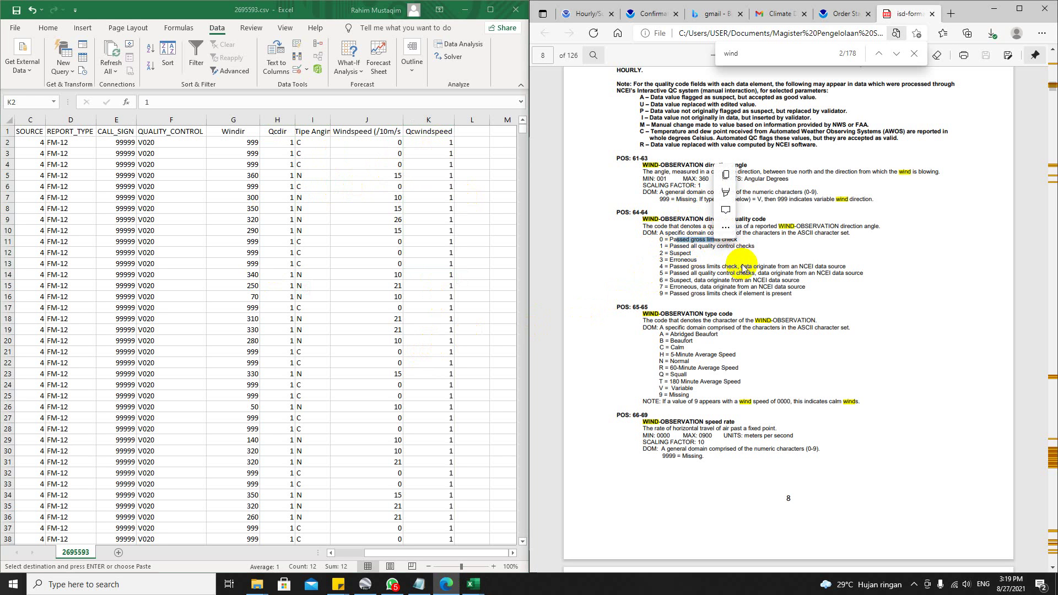
click(695, 259)
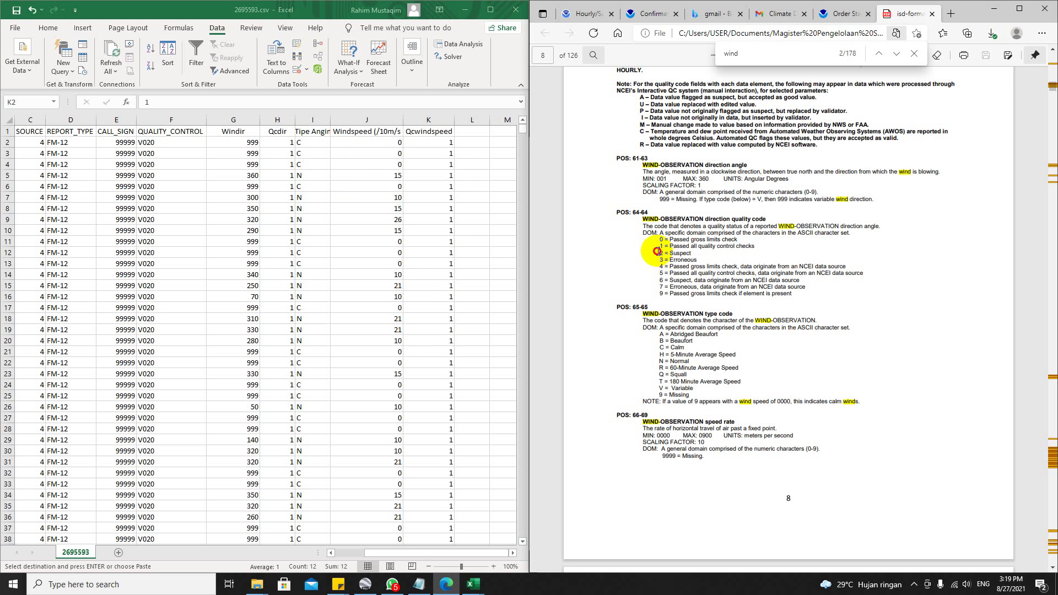
drag(658, 252, 694, 252)
click(697, 294)
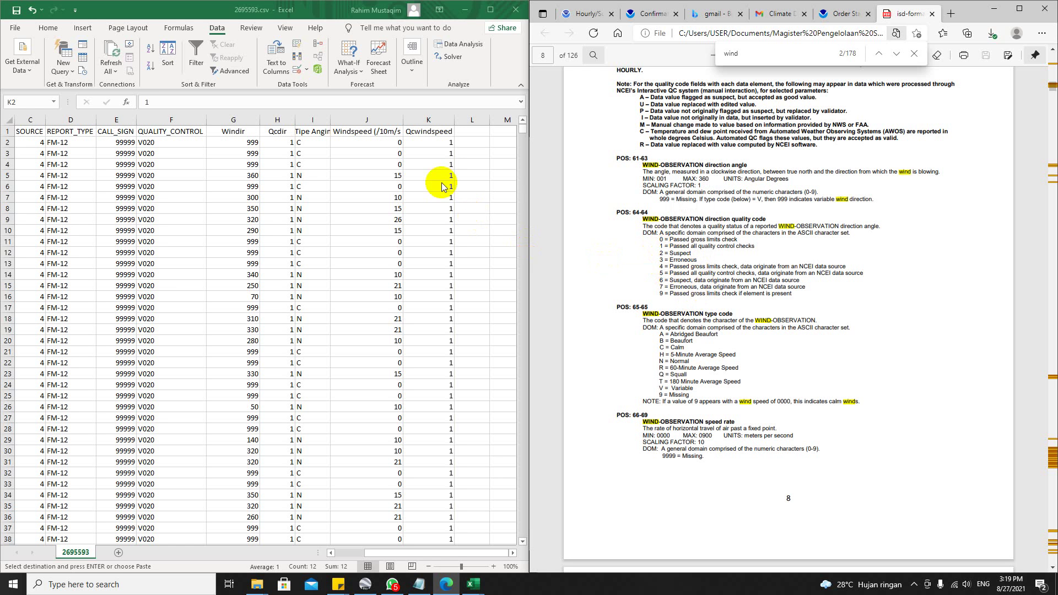
Search the Qcwindspeed data from K2 down for the value 2 and move the search dialog clear of the worksheet.
click(442, 143)
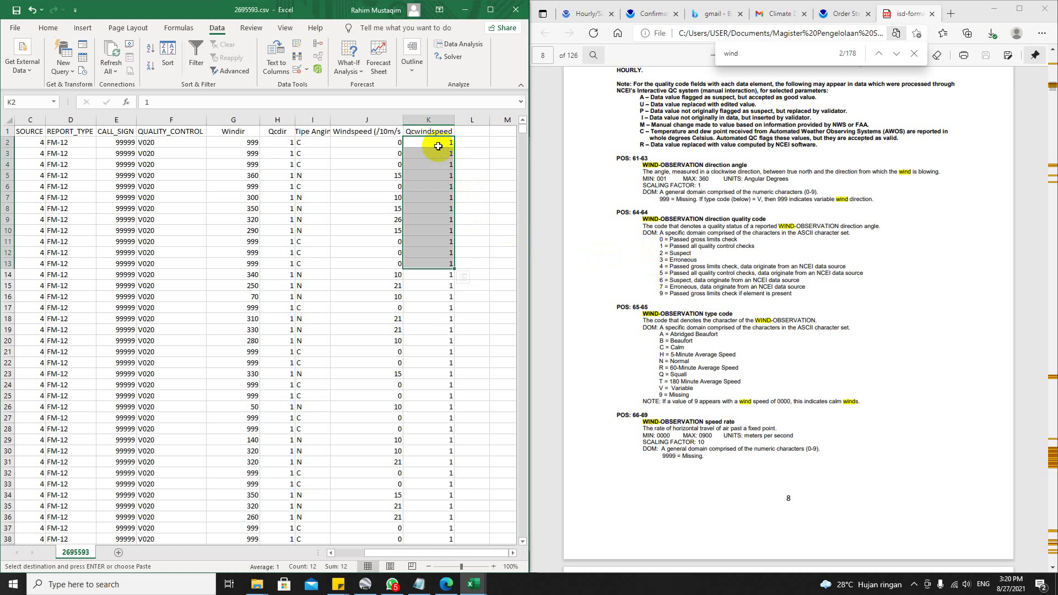
click(438, 145)
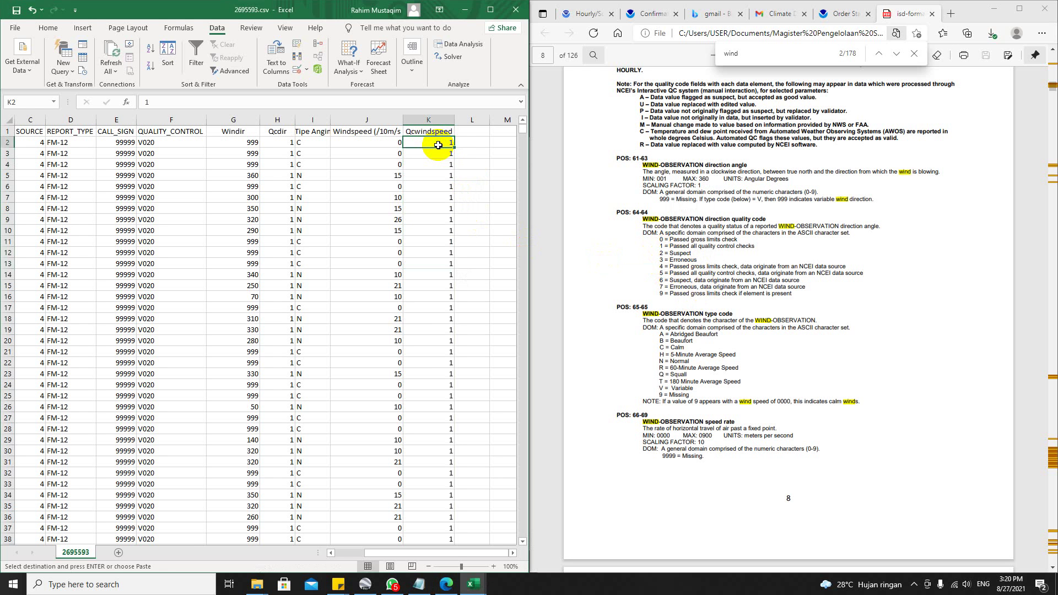
key(ctrl+shift+Down)
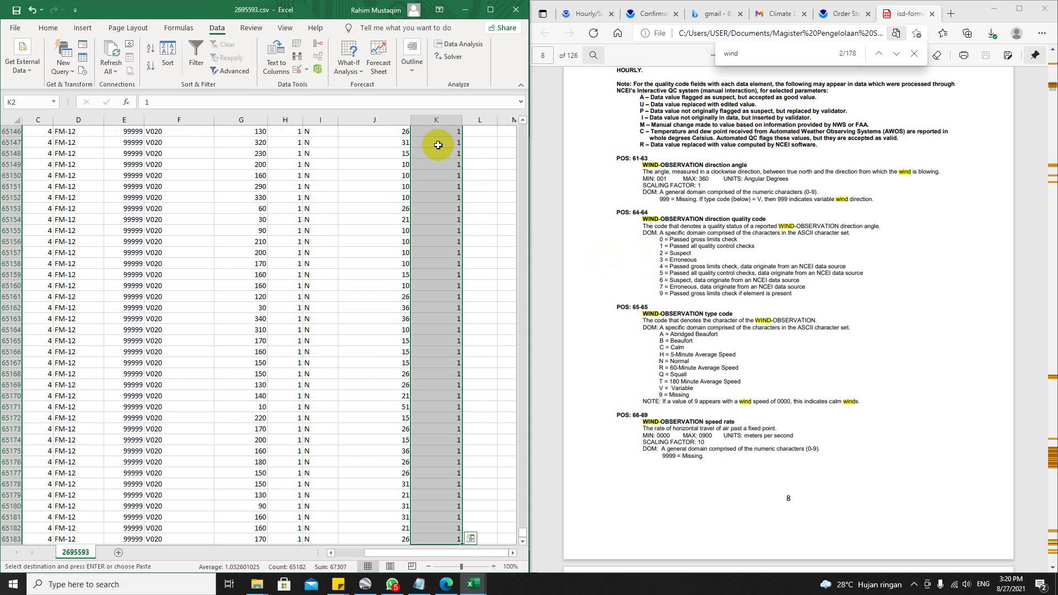
key(ctrl+f)
text(2)
key(Return)
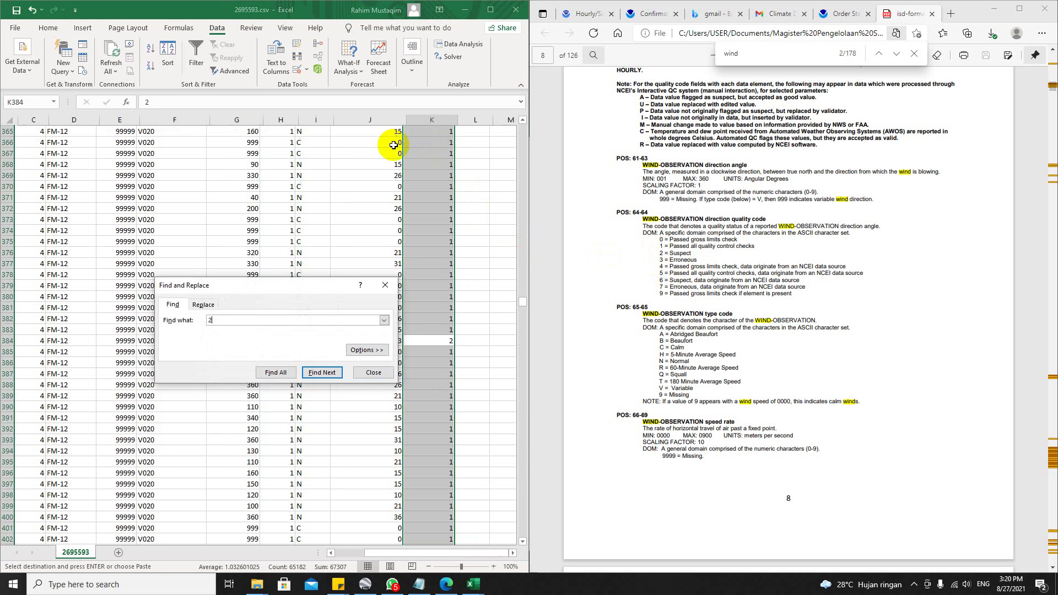
drag(302, 286, 793, 321)
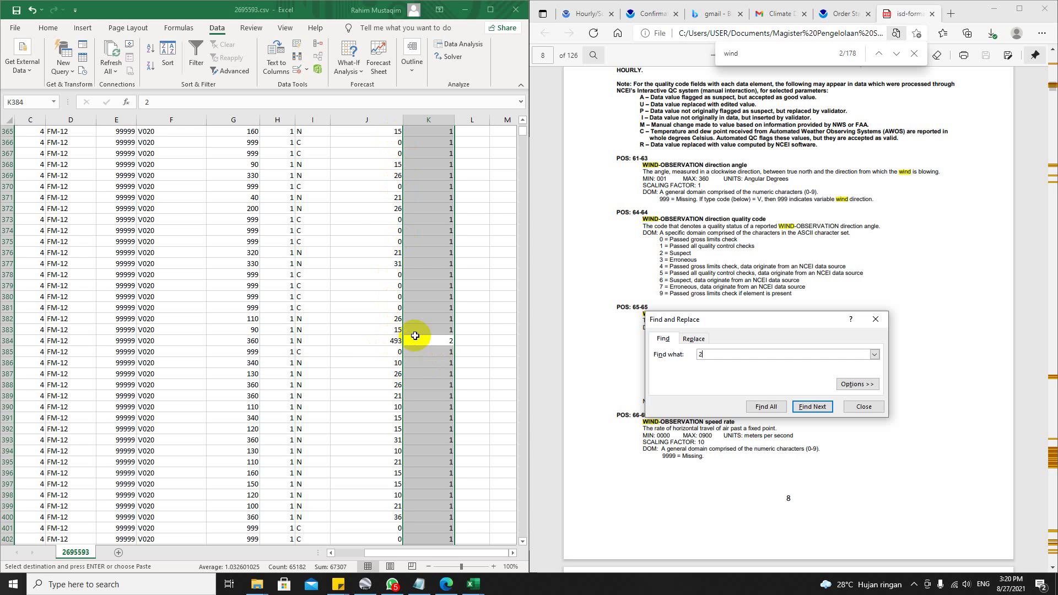
Examine the record in row 384, checking its wind speed quality code, wind speed and date.
click(387, 342)
click(425, 342)
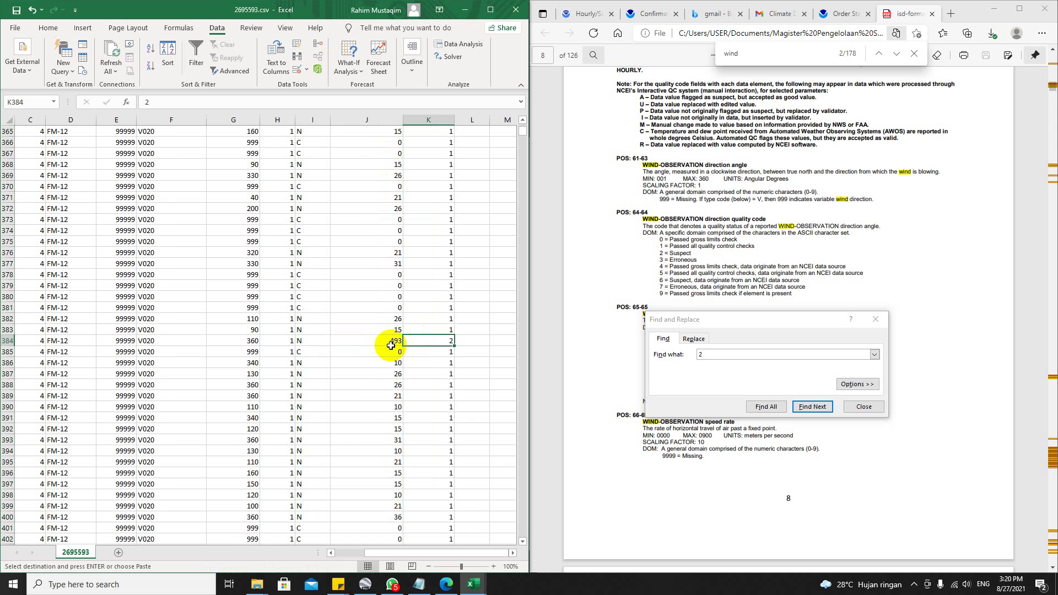
drag(396, 553, 433, 553)
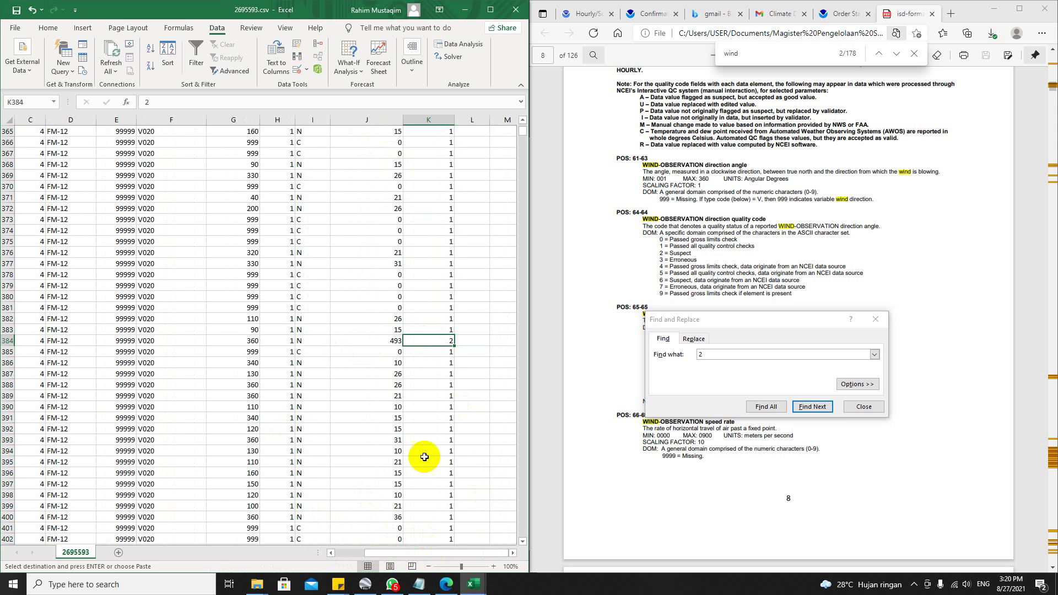
click(386, 341)
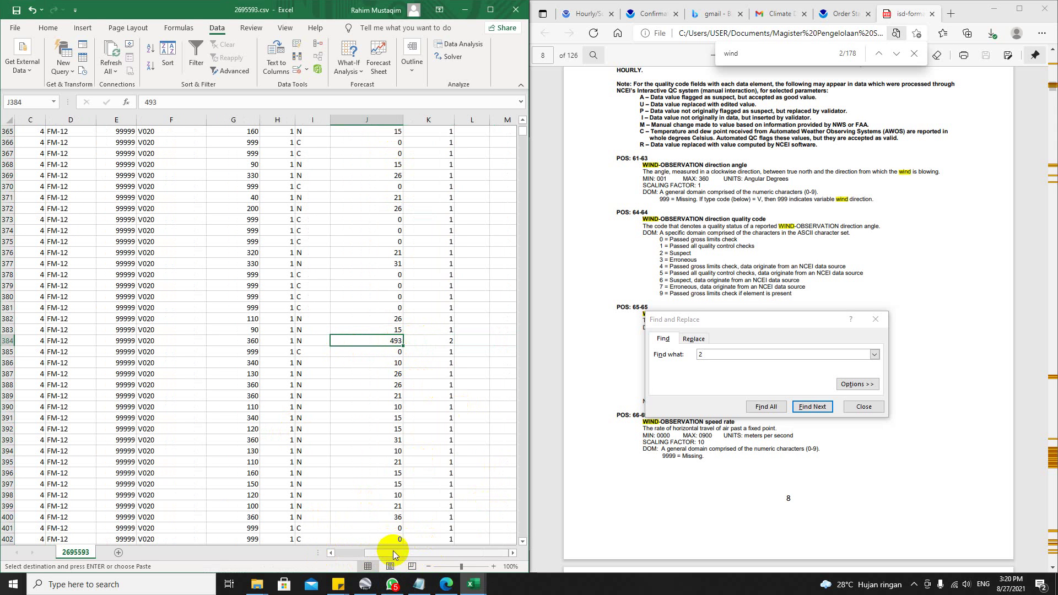
drag(392, 551, 331, 553)
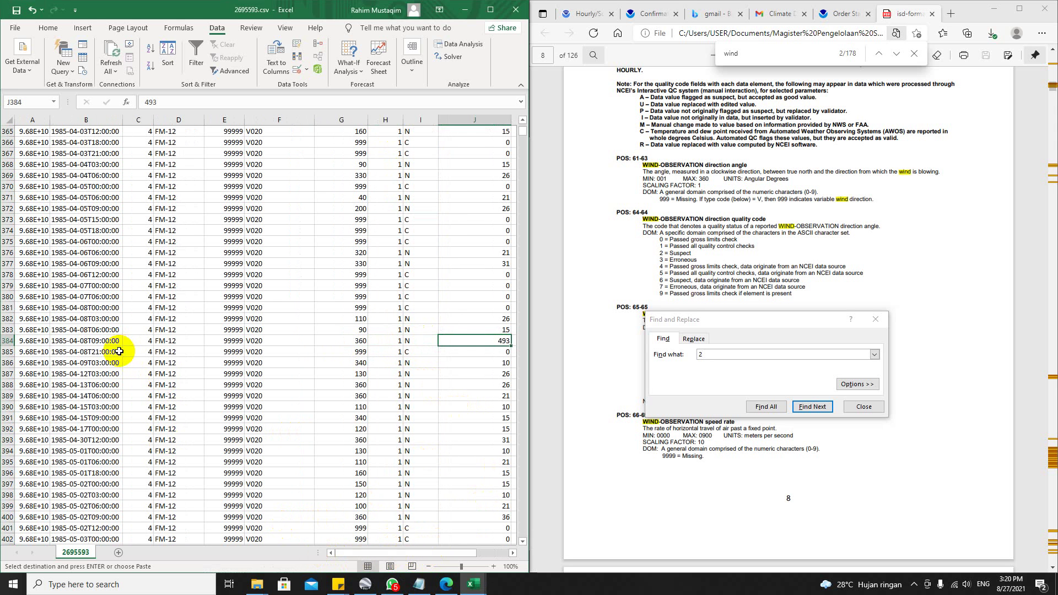
click(88, 340)
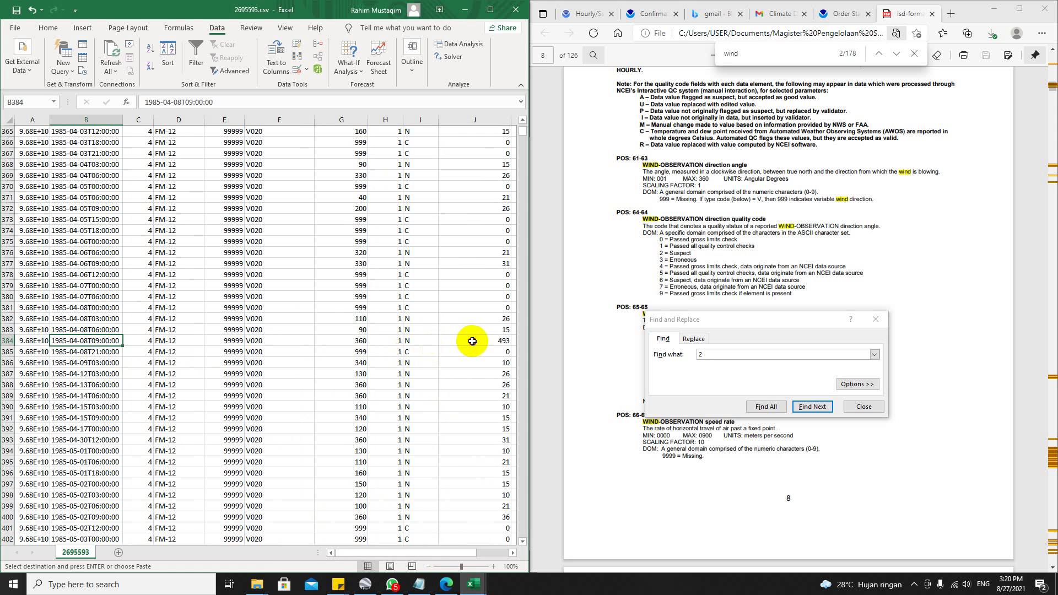
drag(481, 341, 77, 335)
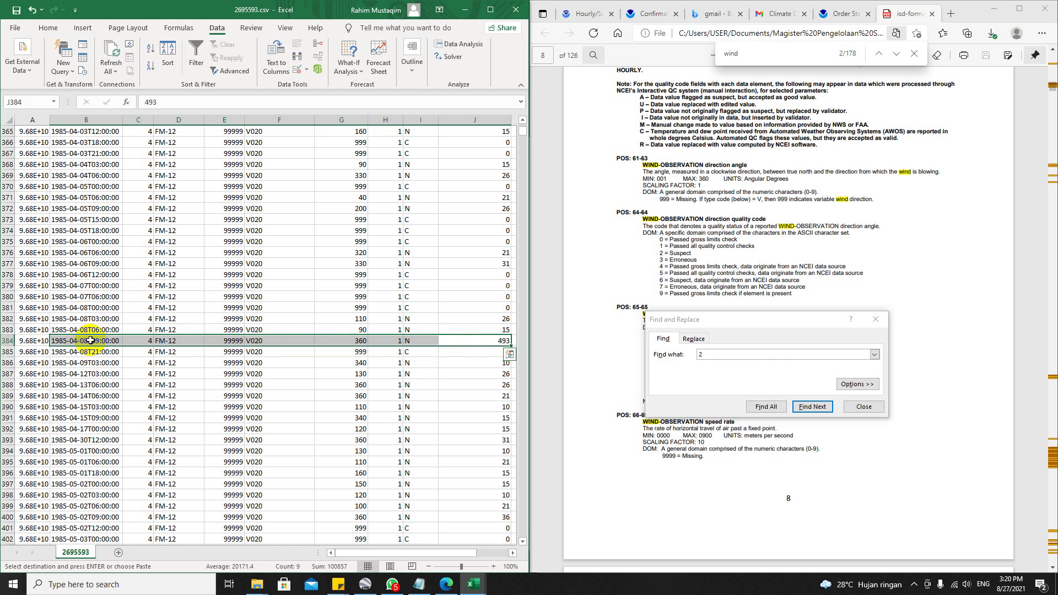
drag(348, 553, 386, 553)
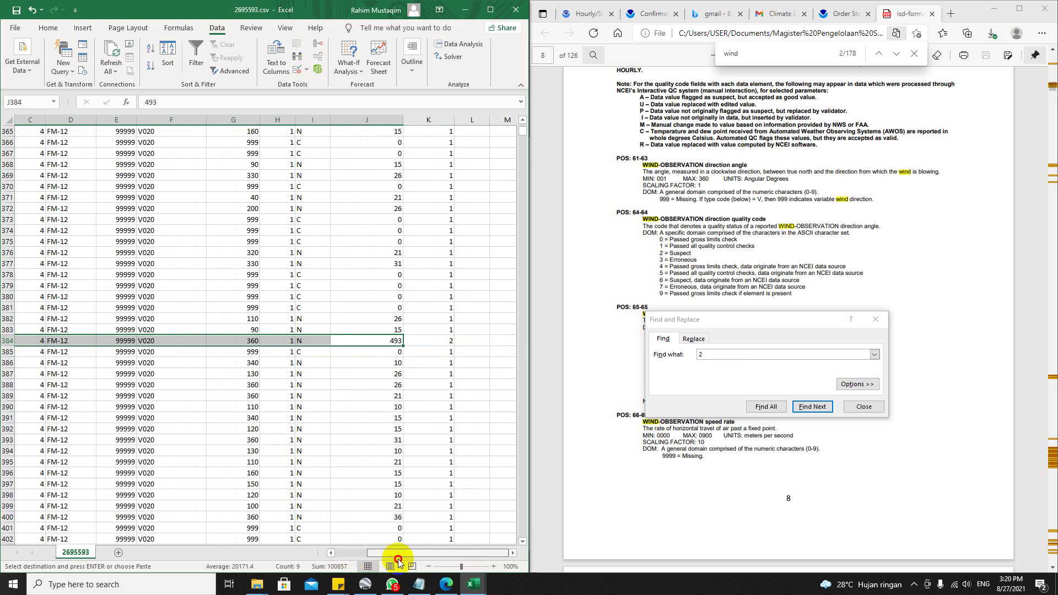
Set the suspect wind speed in cell J384 to 0.
click(395, 341)
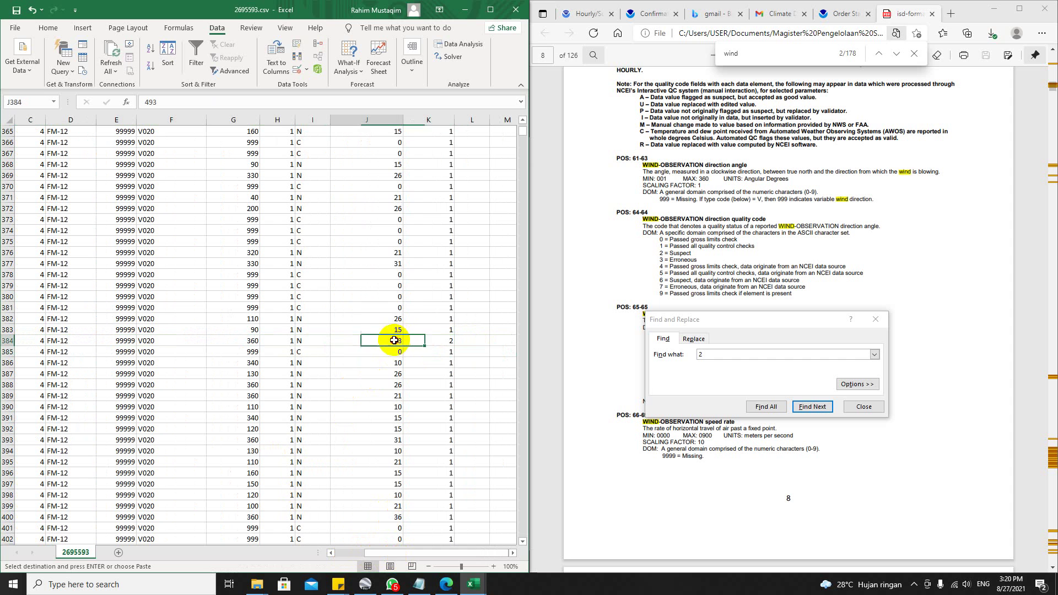
text(0)
key(Return)
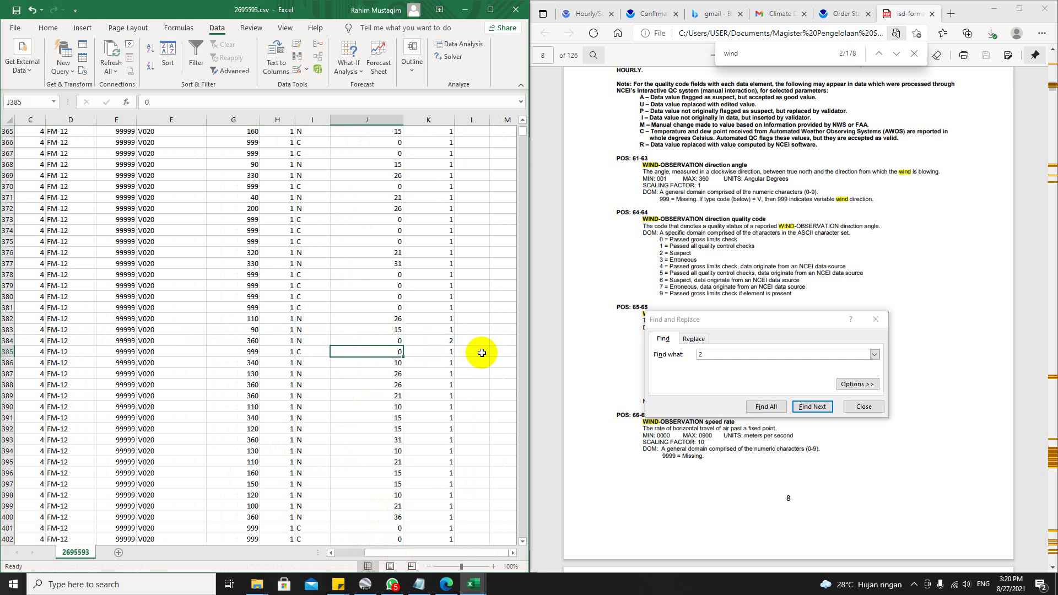
Set the missing wind direction in cell G385 to 0.
key(Up)
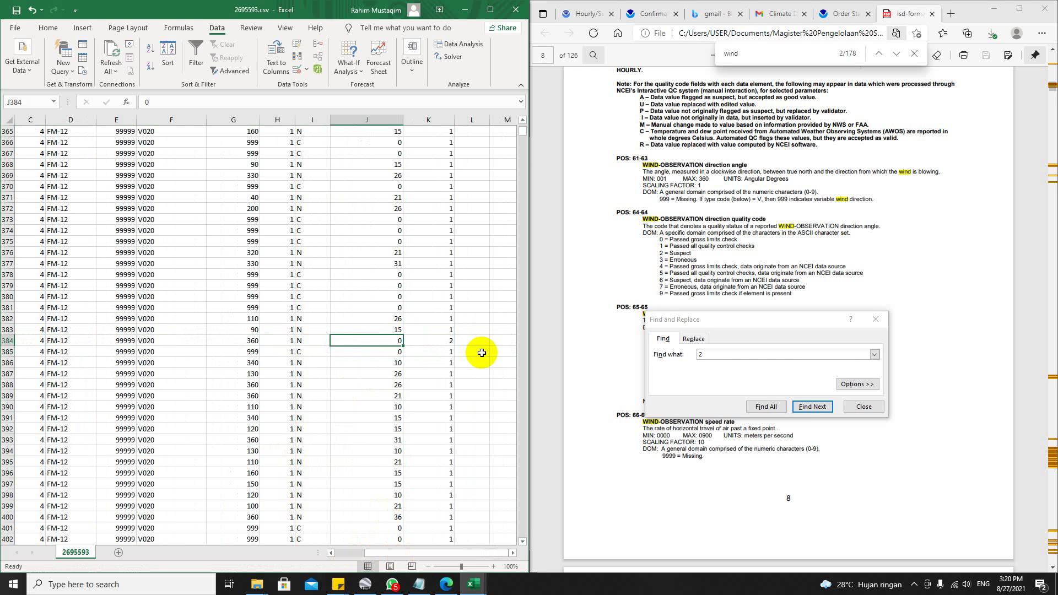
key(Left)
key(Left)
key(Left)
key(Down)
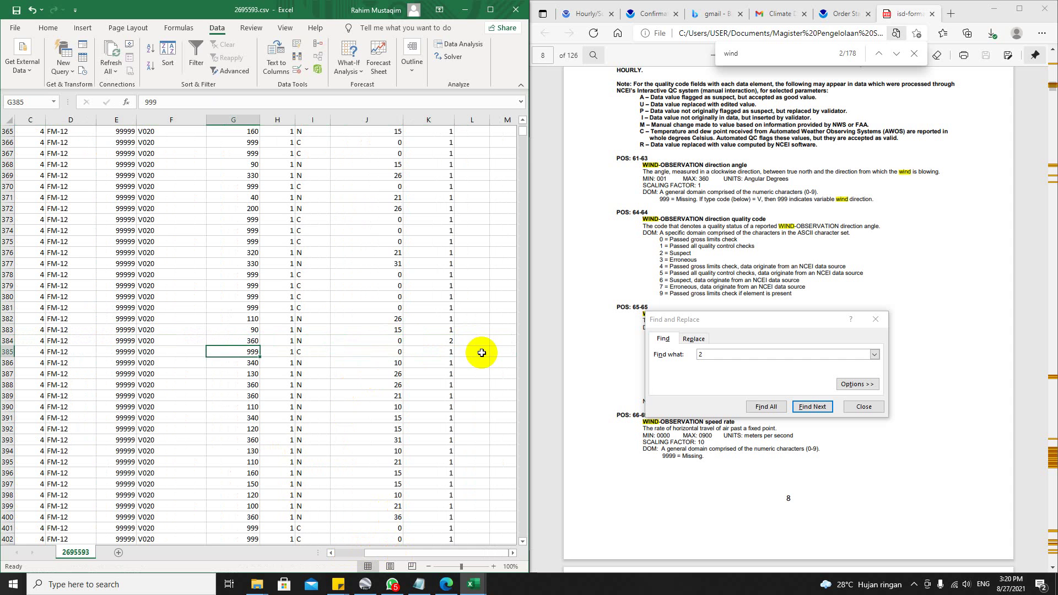
text(0)
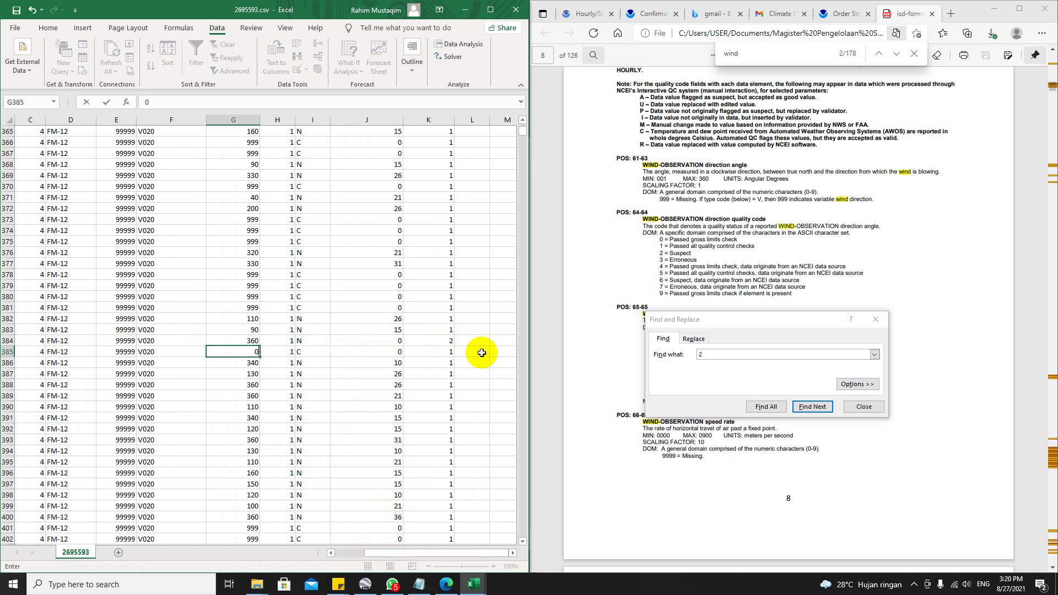
key(Return)
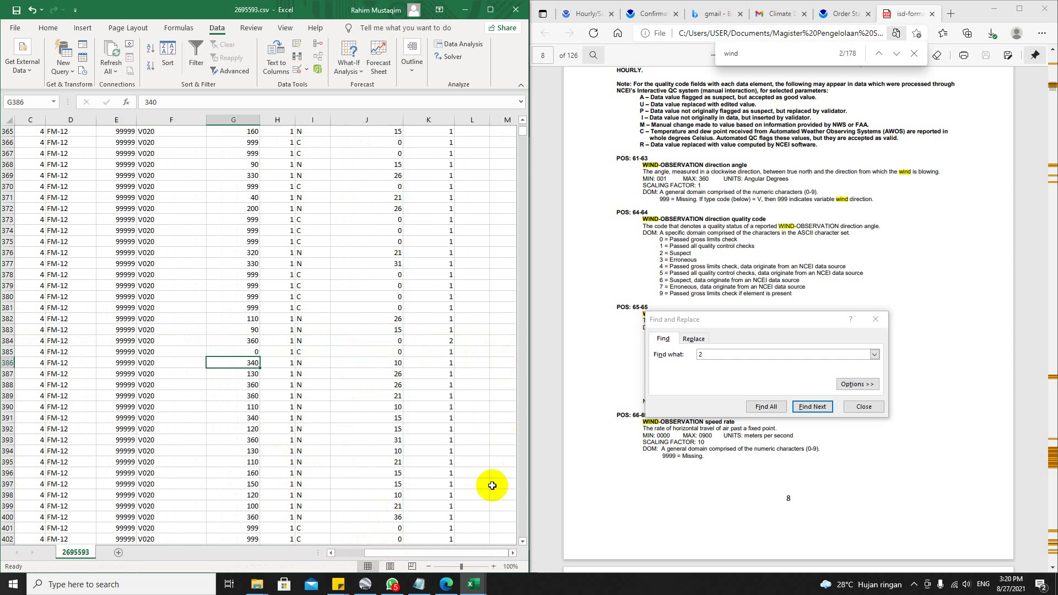
scroll(342, 403, up, 9)
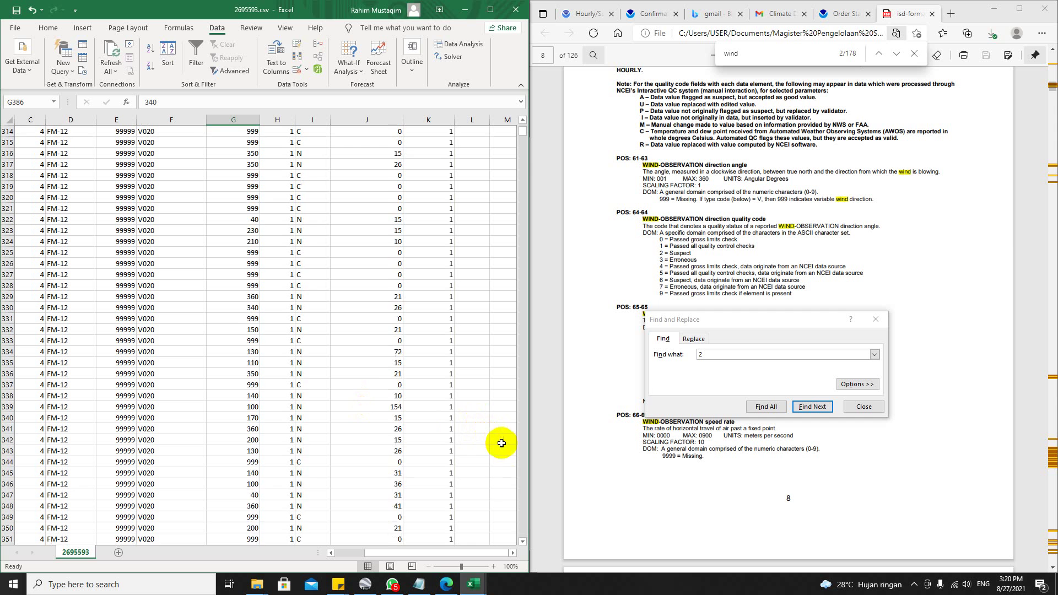
Review the Windspeed column from the first records down and examine the missing-data record in row 64 with its quality code.
scroll(445, 482, down, 10)
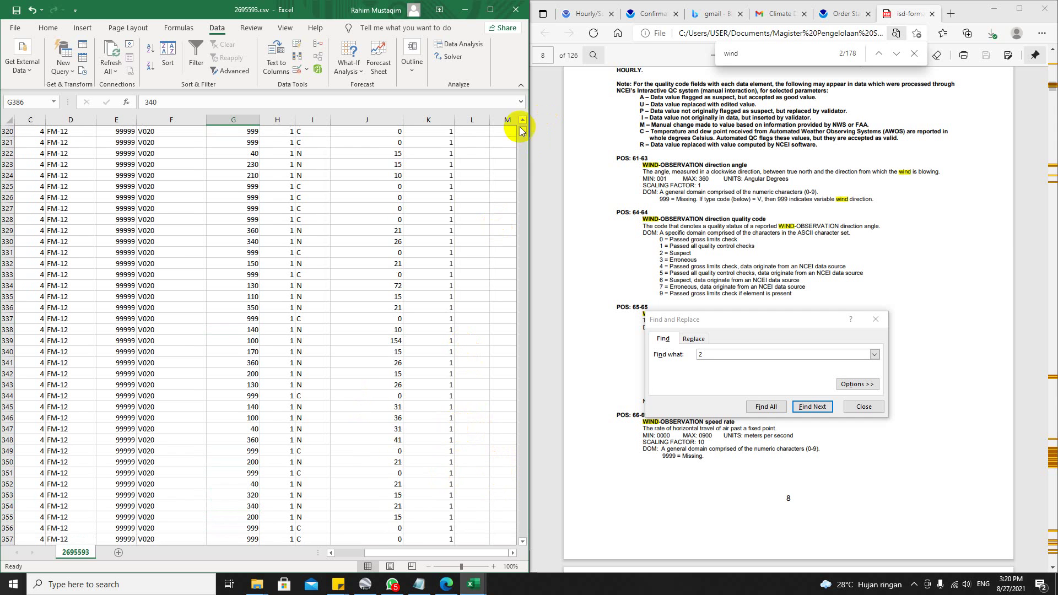
drag(523, 129, 526, 117)
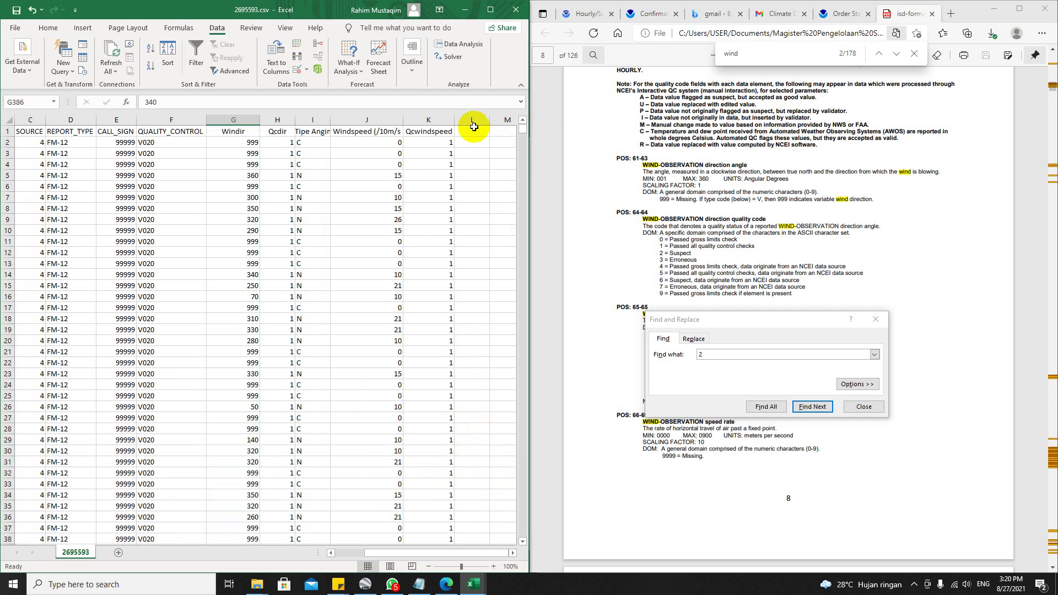
click(375, 153)
drag(378, 163, 356, 499)
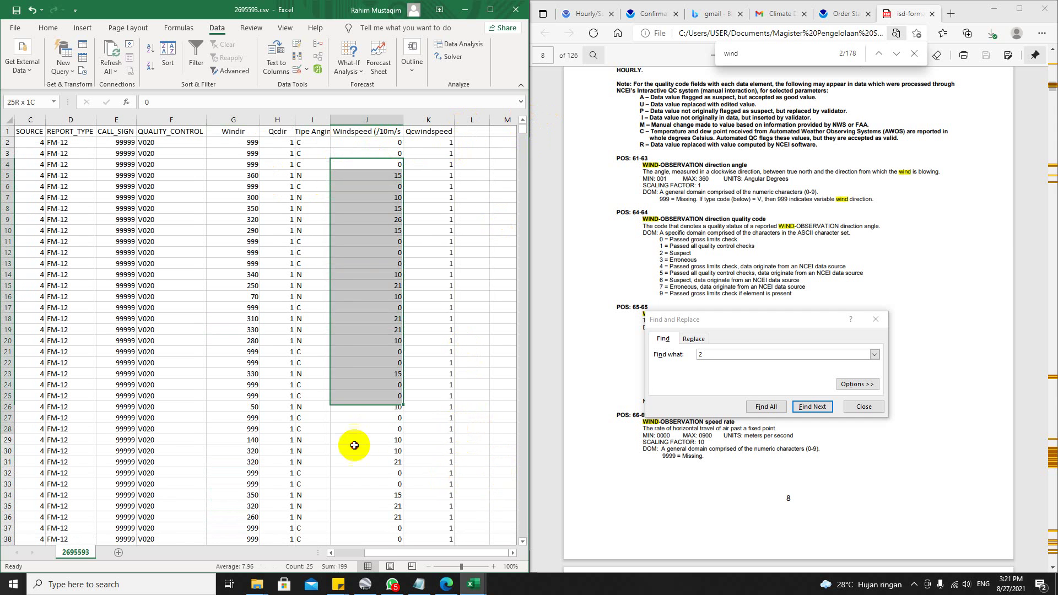
scroll(373, 461, down, 12)
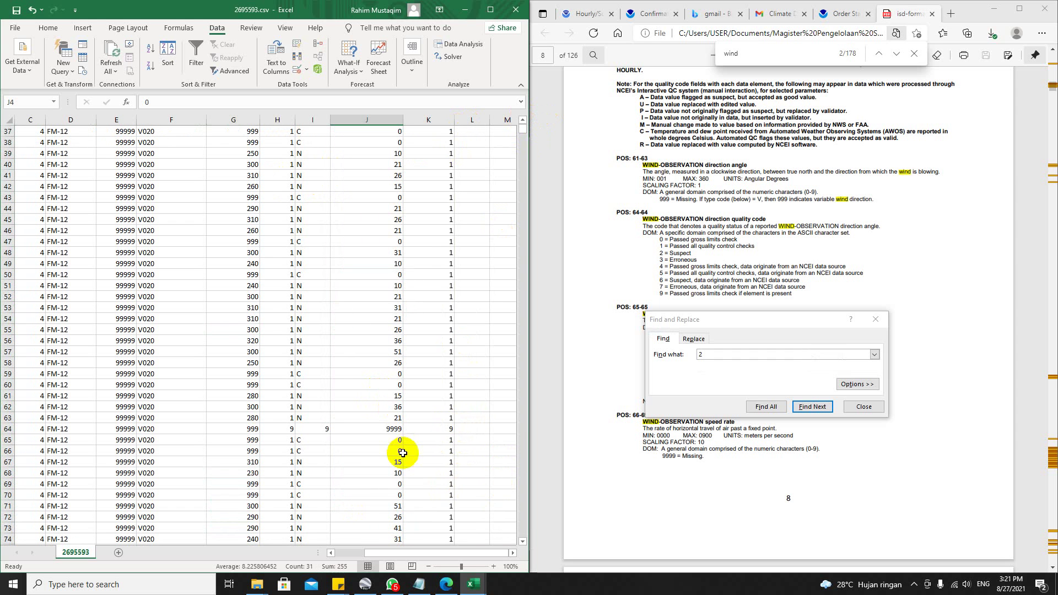
click(396, 430)
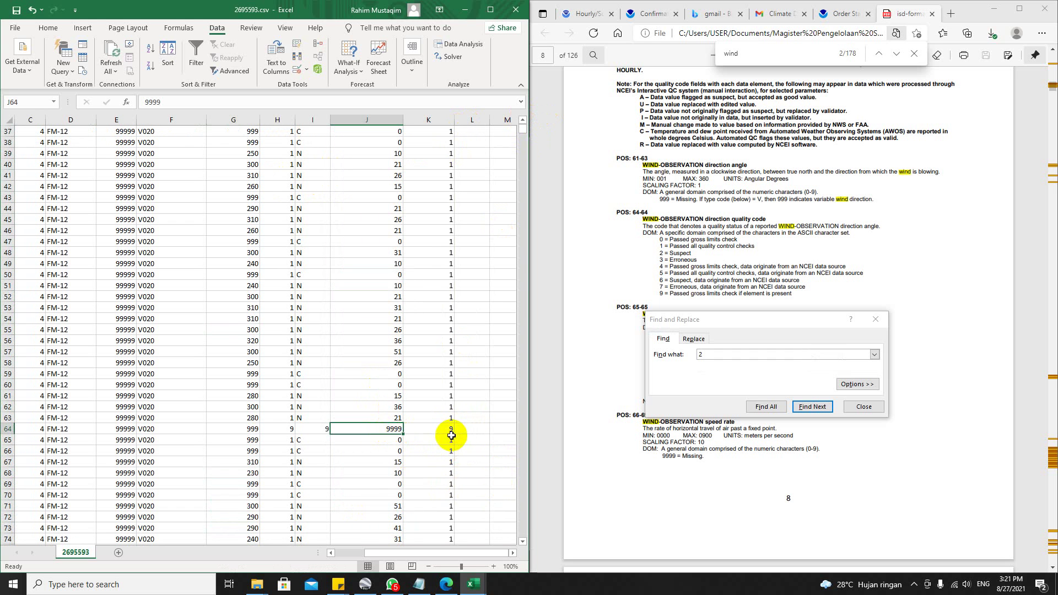
click(452, 438)
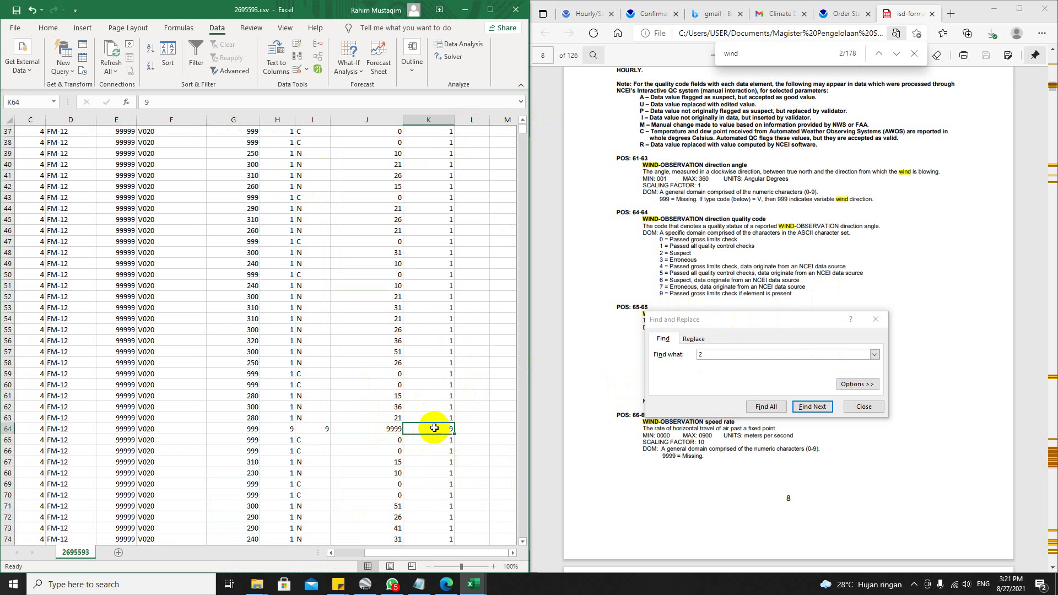
drag(396, 276, 230, 196)
click(448, 396)
Bring up the hindcasting workbook in place of the PDF, close the search dialog and show the NOAA (Semarang) wind columns through SOURCE.
click(995, 8)
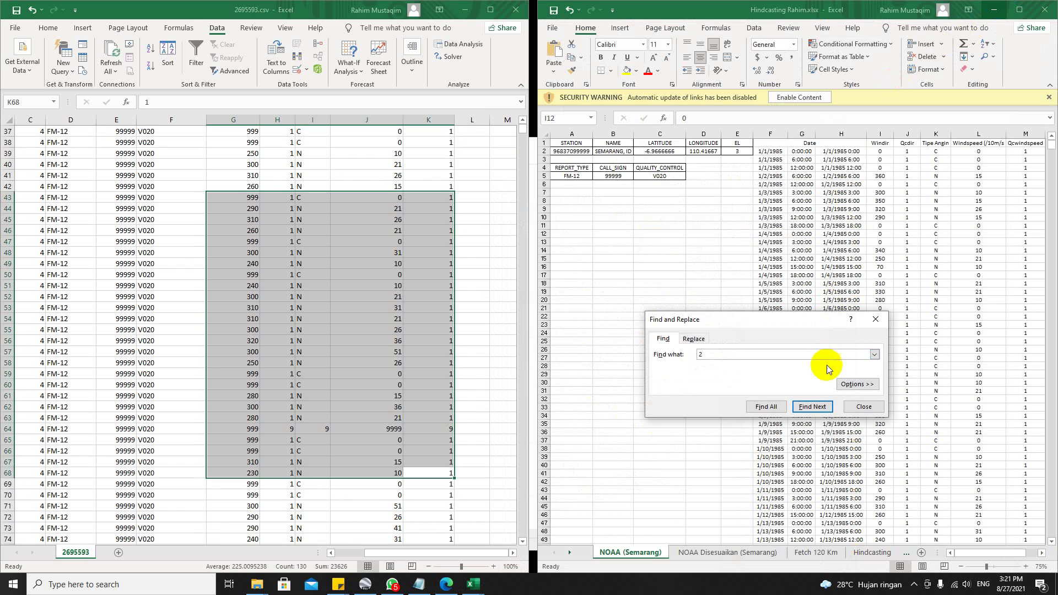
click(864, 406)
click(907, 184)
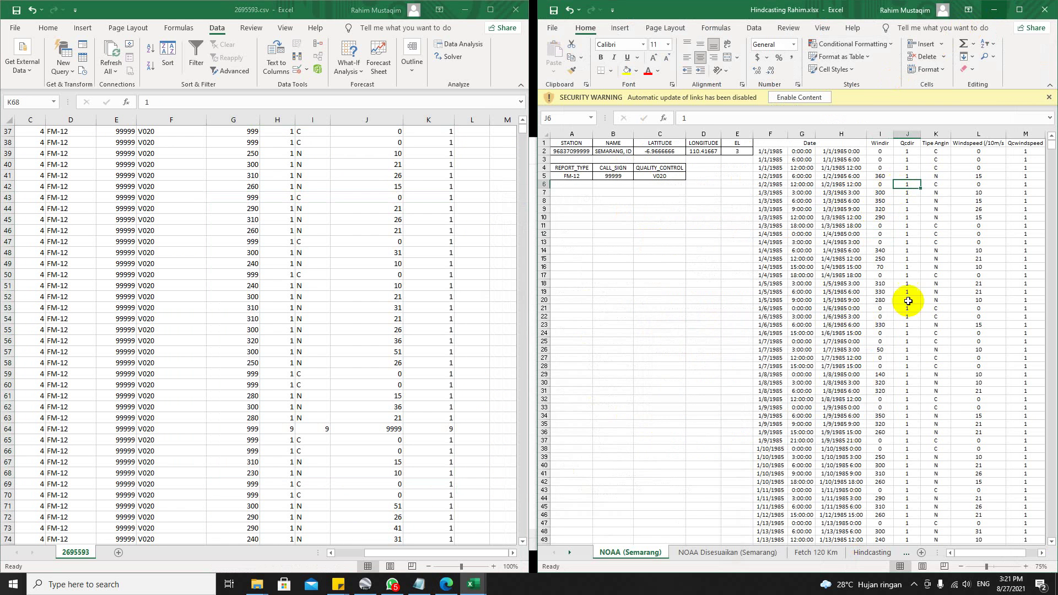
drag(991, 553, 1010, 553)
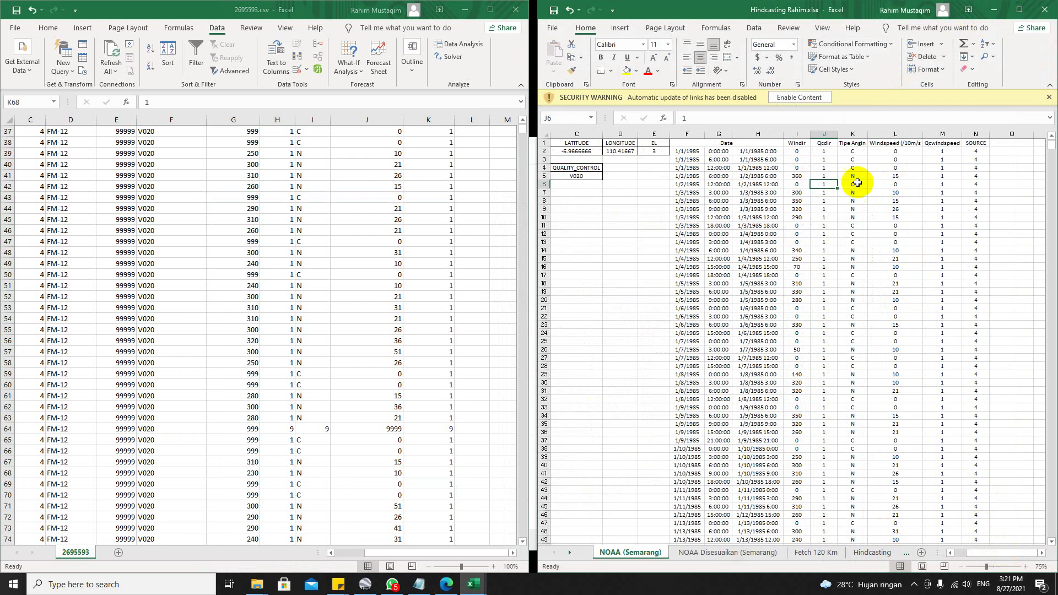
click(396, 247)
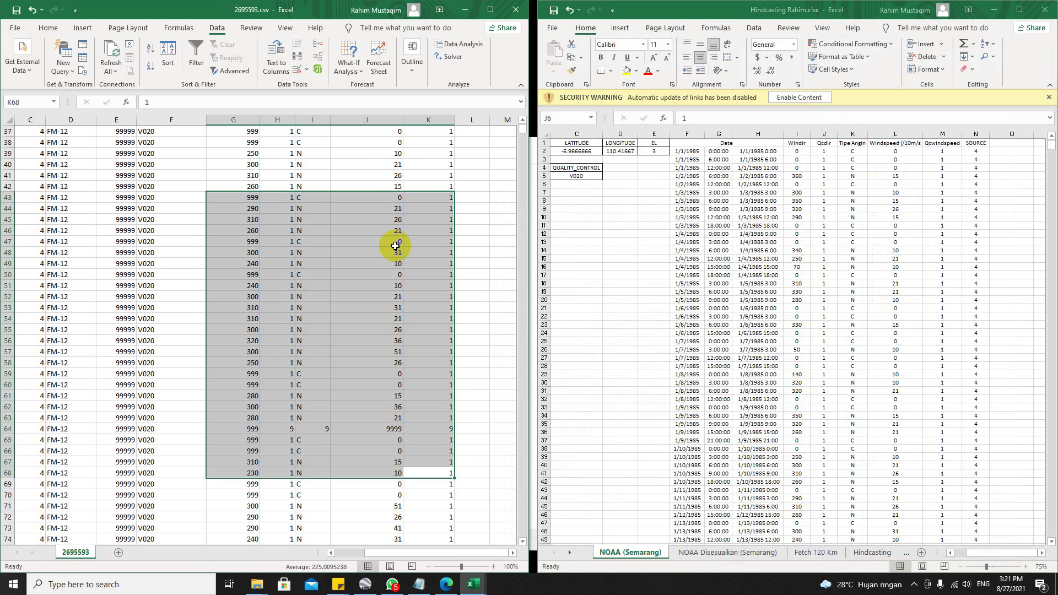
click(387, 147)
drag(387, 148, 378, 380)
click(558, 323)
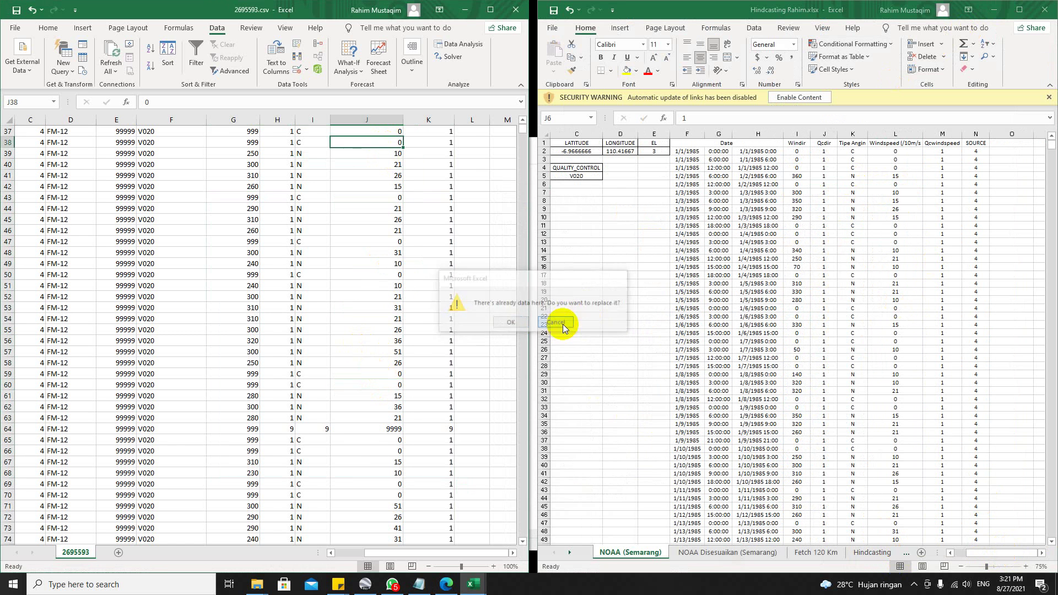
Compare the Windir, Windspeed and DATE columns of 2695593.csv with the prepared columns in the NOAA (Semarang) sheet.
click(246, 155)
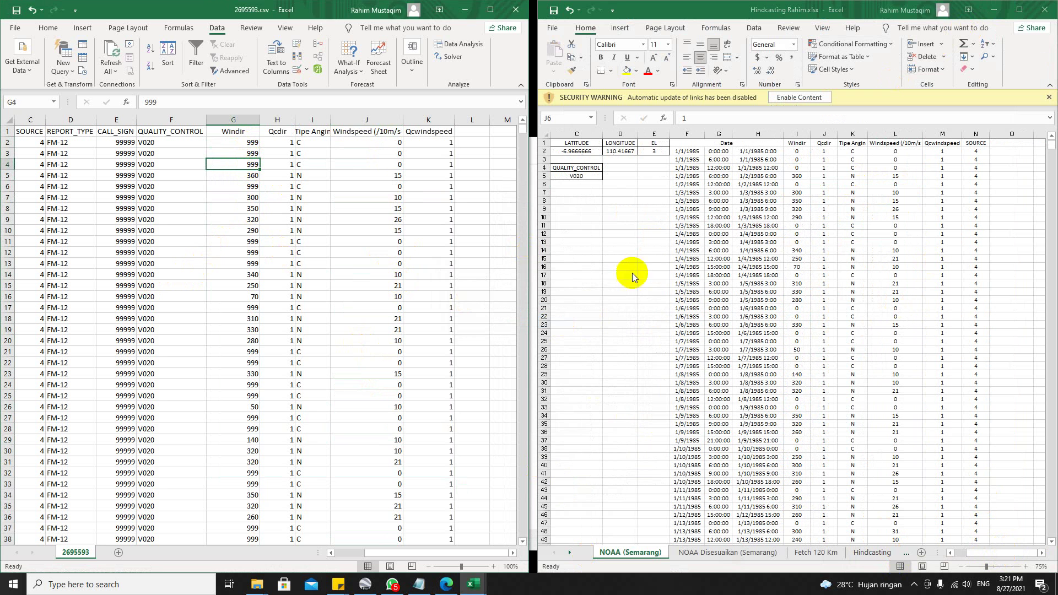
click(384, 186)
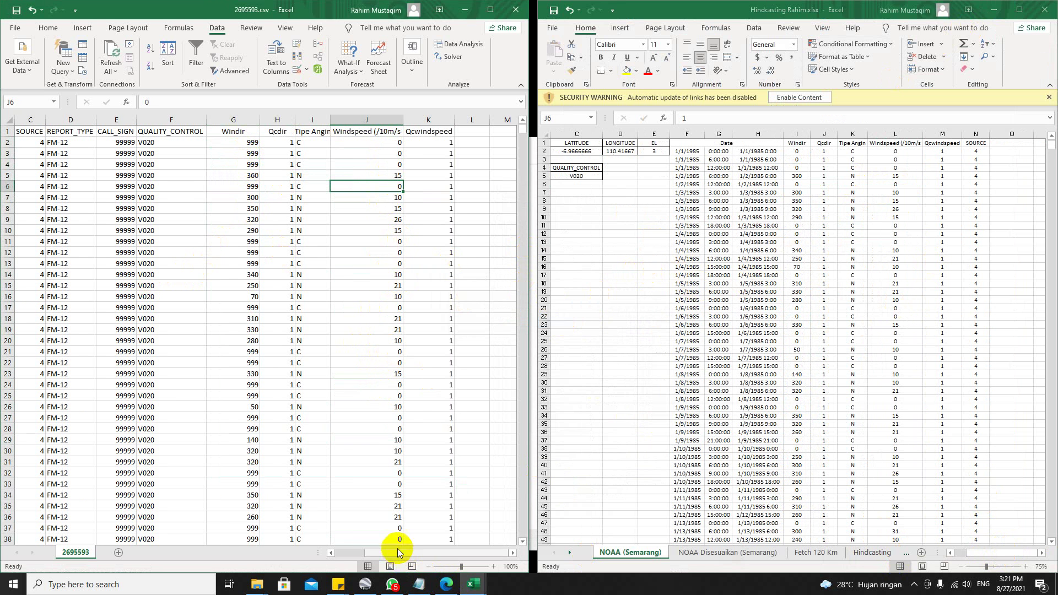
drag(398, 552, 326, 552)
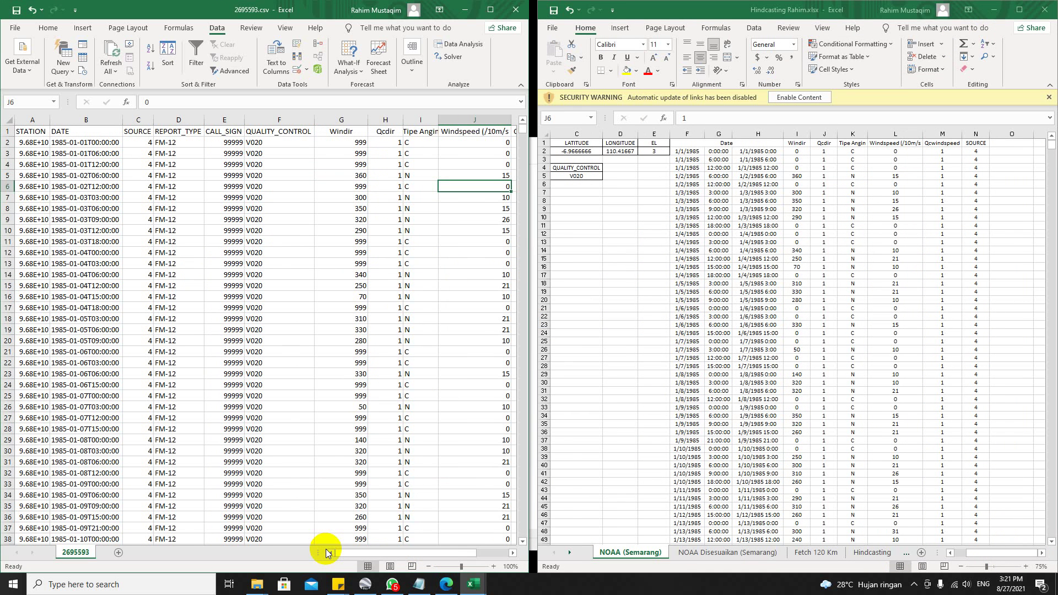
drag(369, 550, 406, 552)
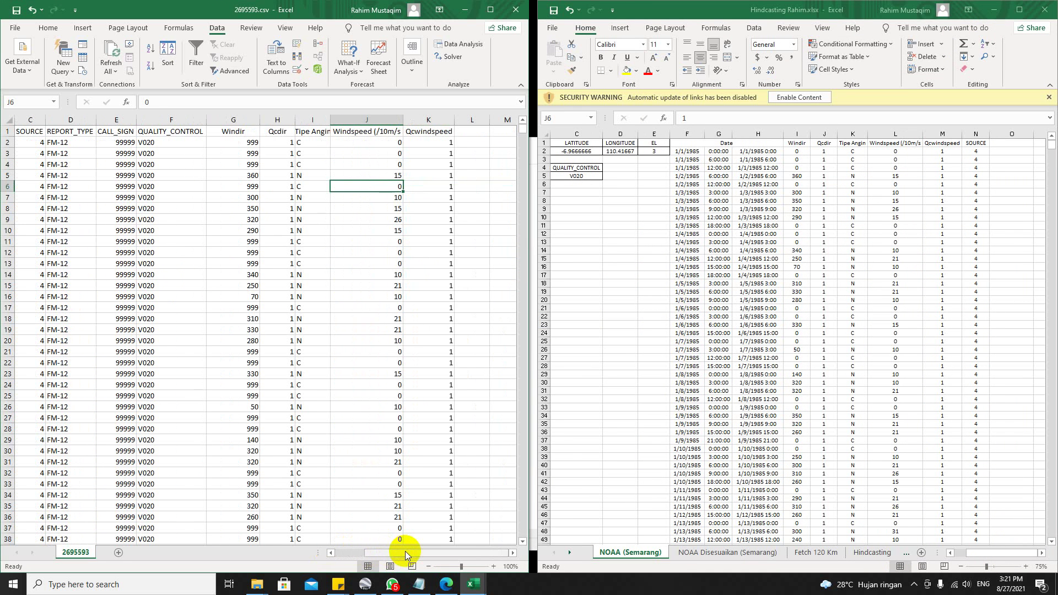